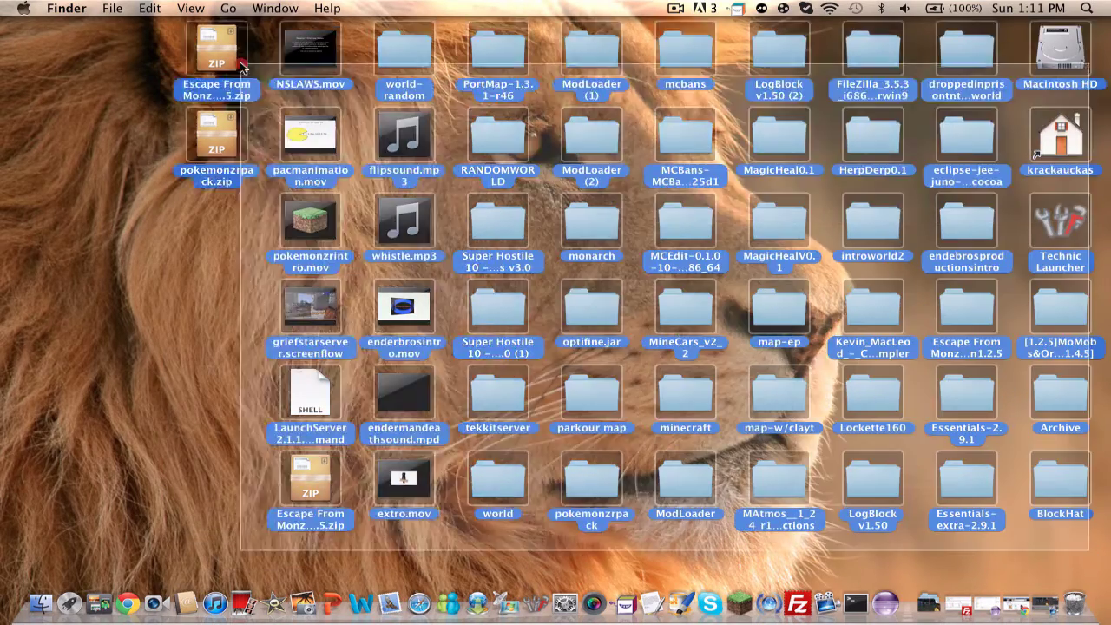
click(165, 58)
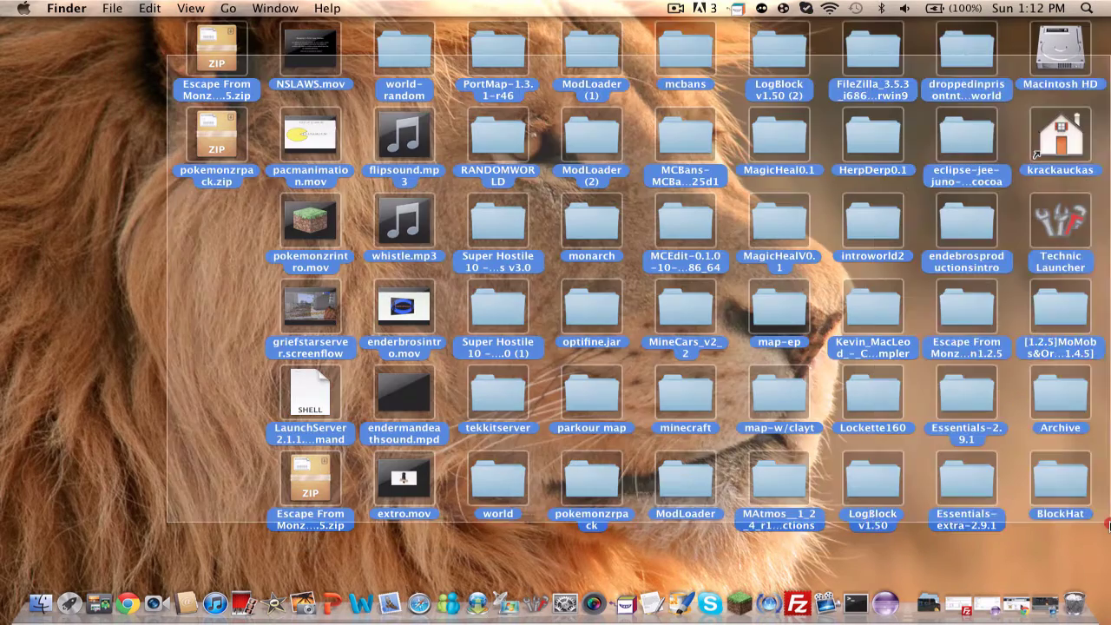
click(1095, 536)
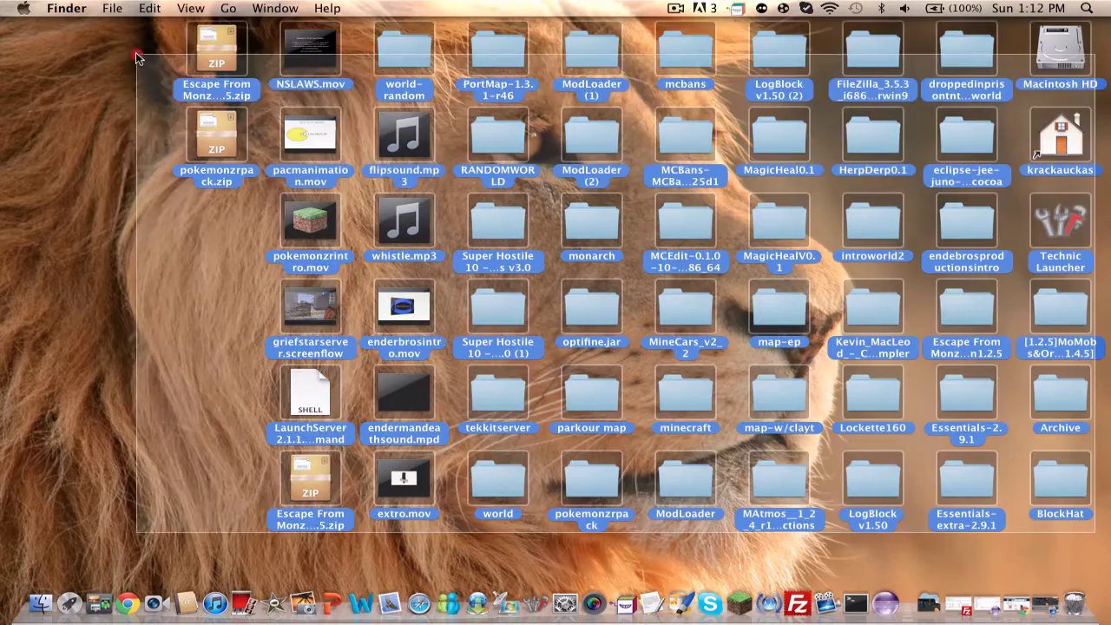
click(136, 49)
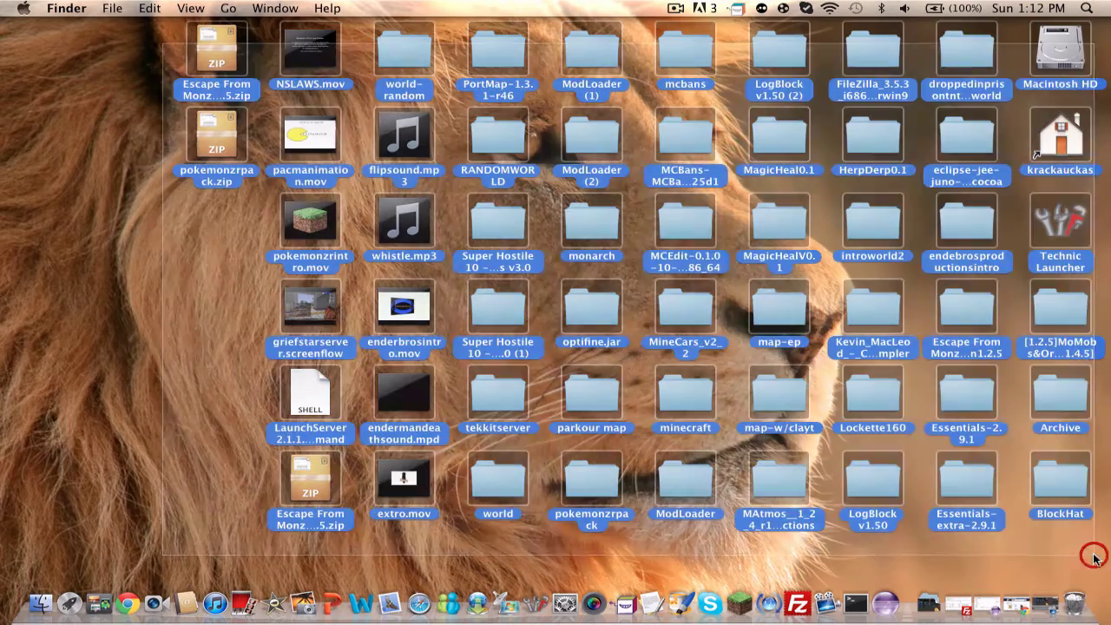
click(1095, 564)
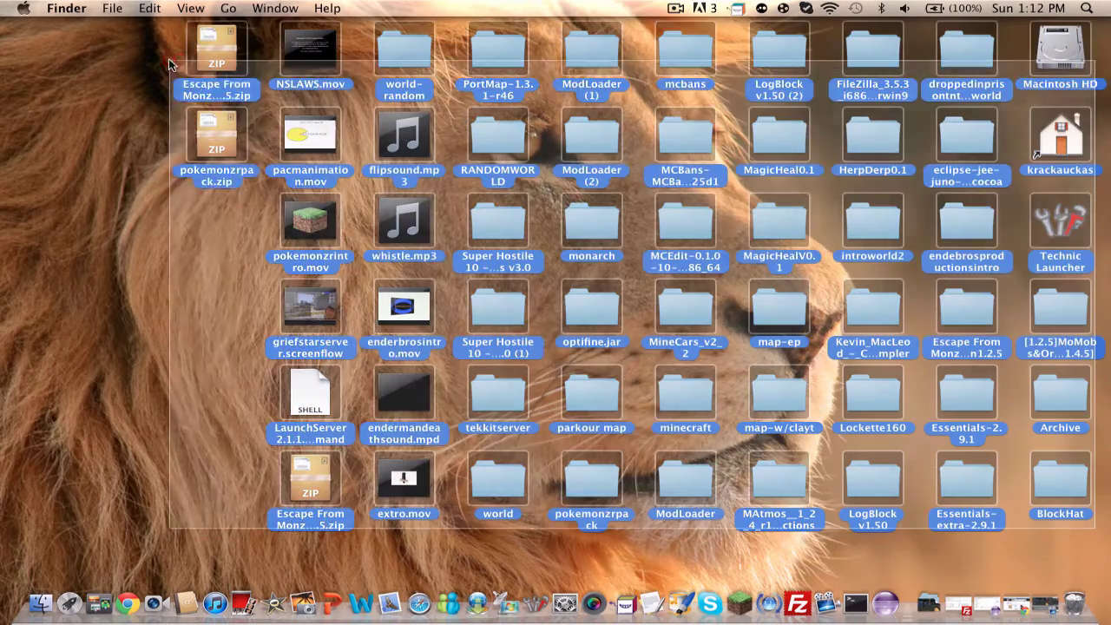
click(131, 147)
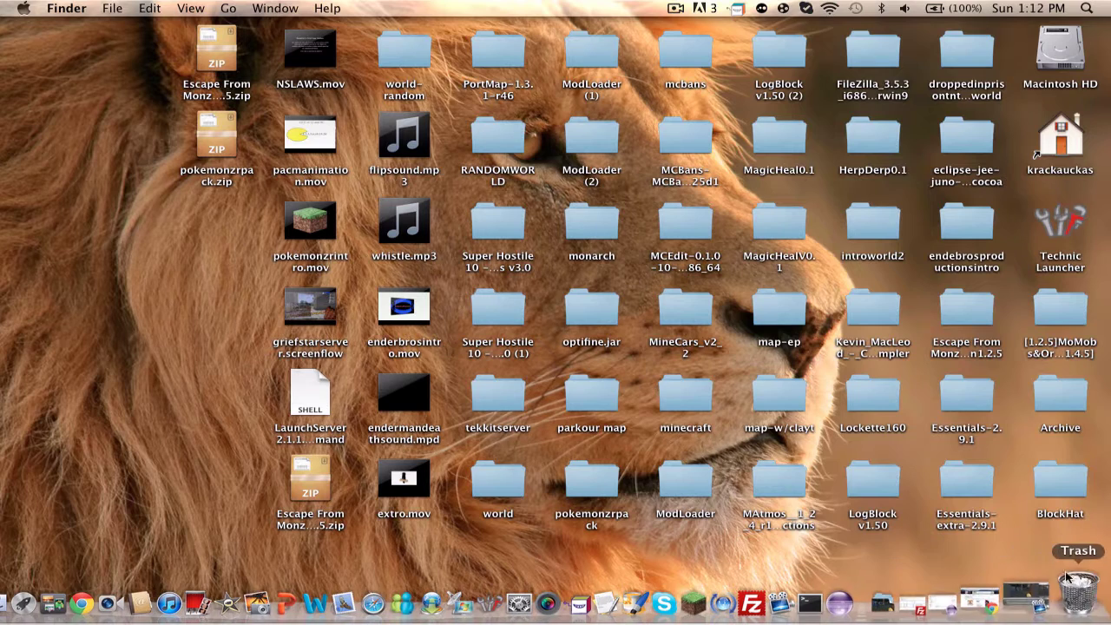
- Restore the Server folder from the Trash to the desktop and close both Finder windows
click(1074, 604)
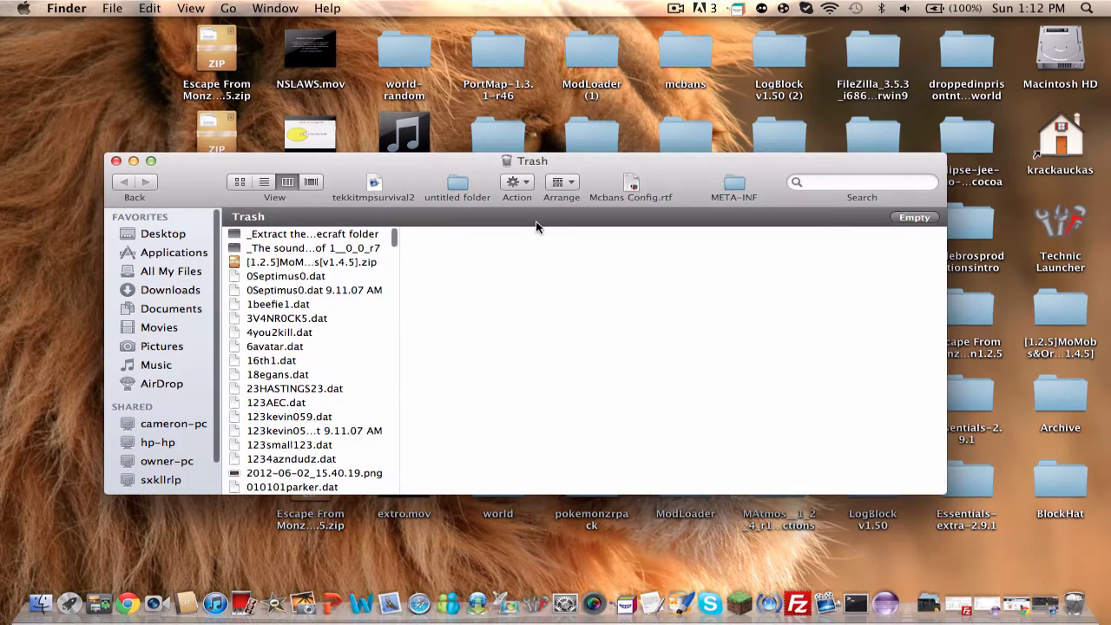
key(s)
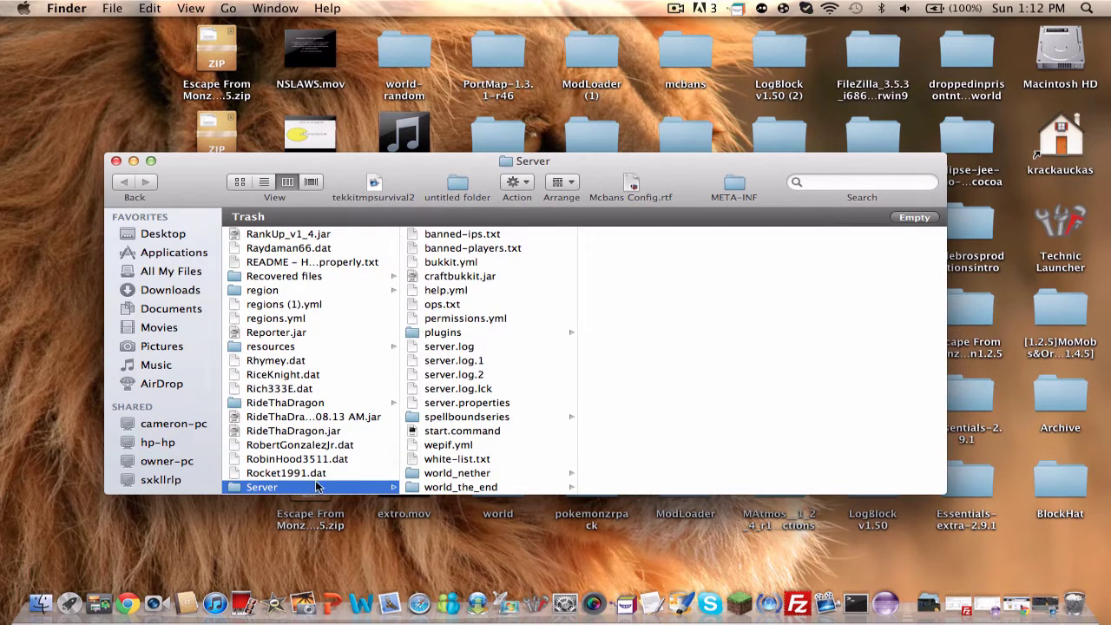
right_click(310, 489)
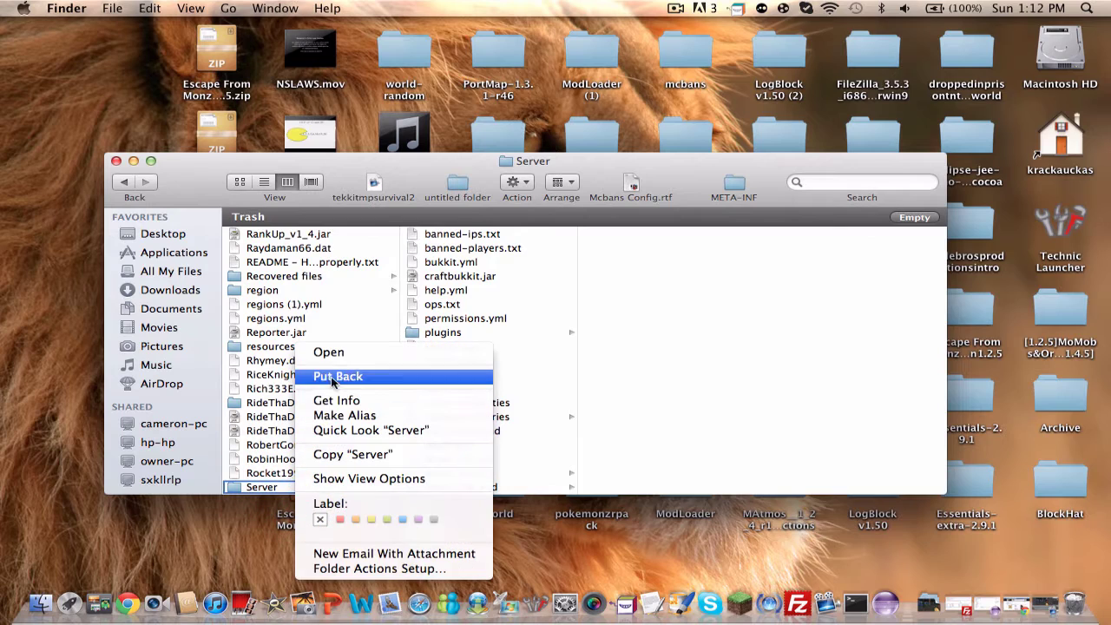
click(329, 376)
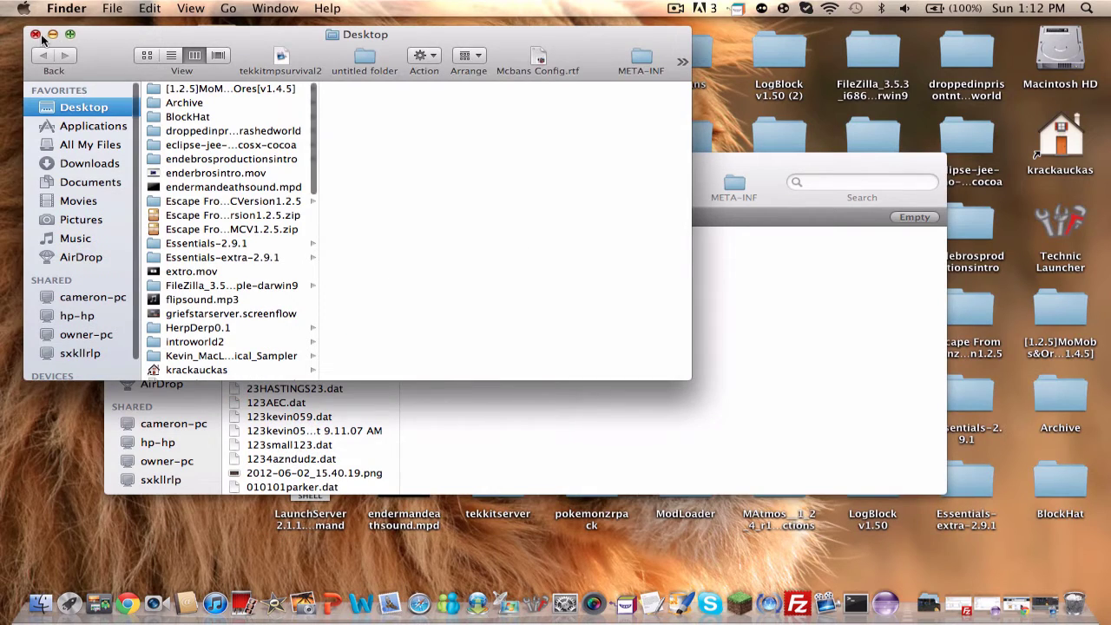
click(37, 39)
click(115, 160)
click(137, 295)
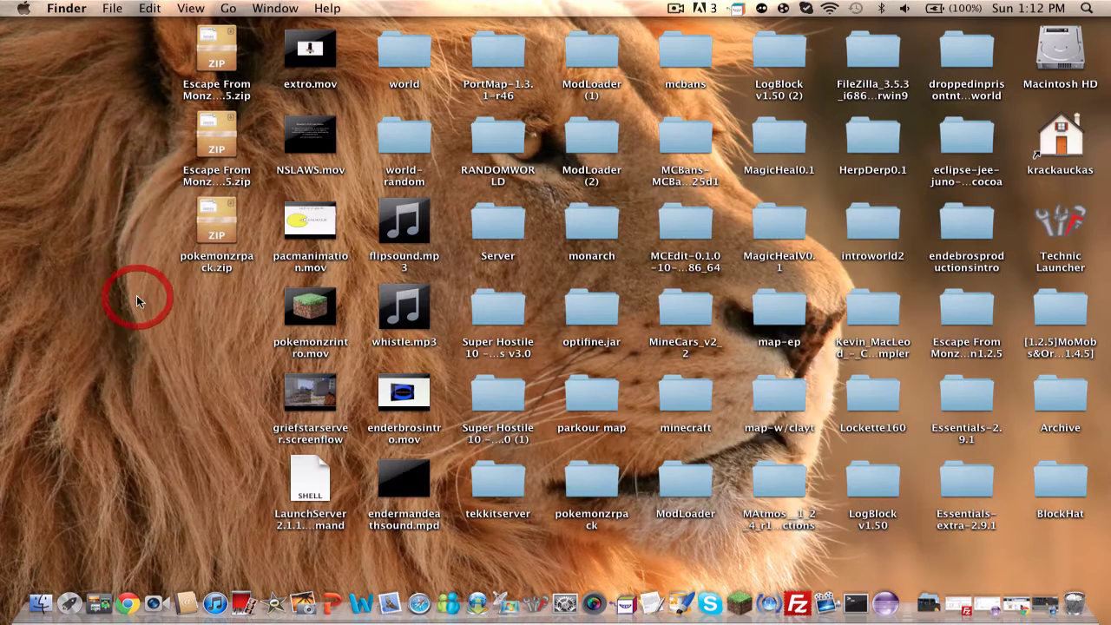
click(522, 271)
click(508, 256)
click(527, 270)
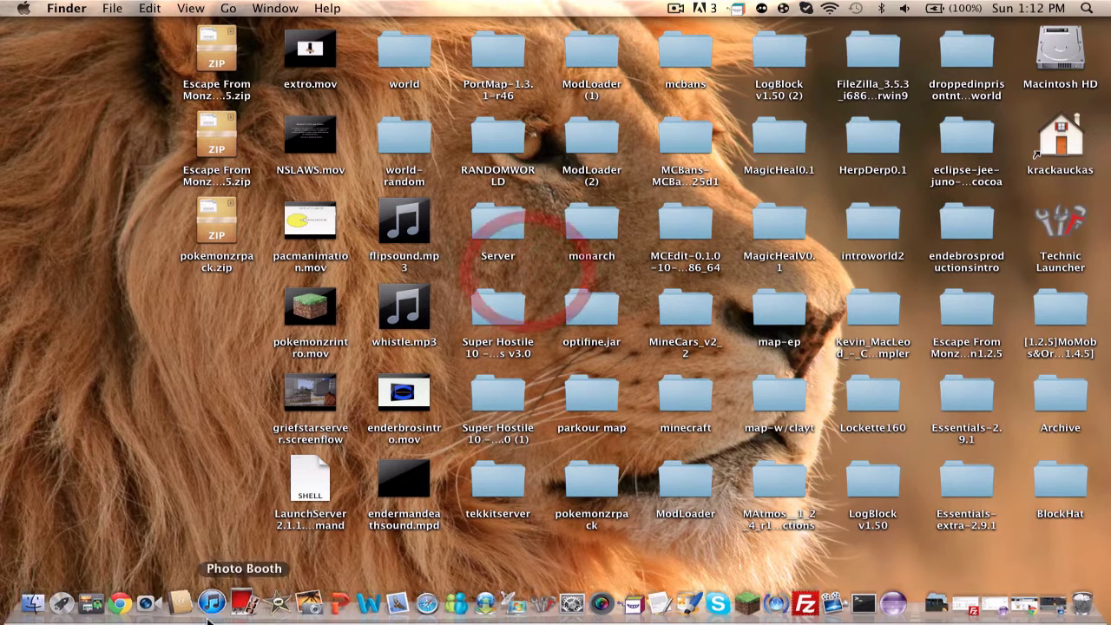
- Switch to Chrome and examine the rating and software details on Macworld's Port Map 1.3.1 page
click(135, 613)
scroll(253, 200, down, 3)
scroll(254, 199, up, 3)
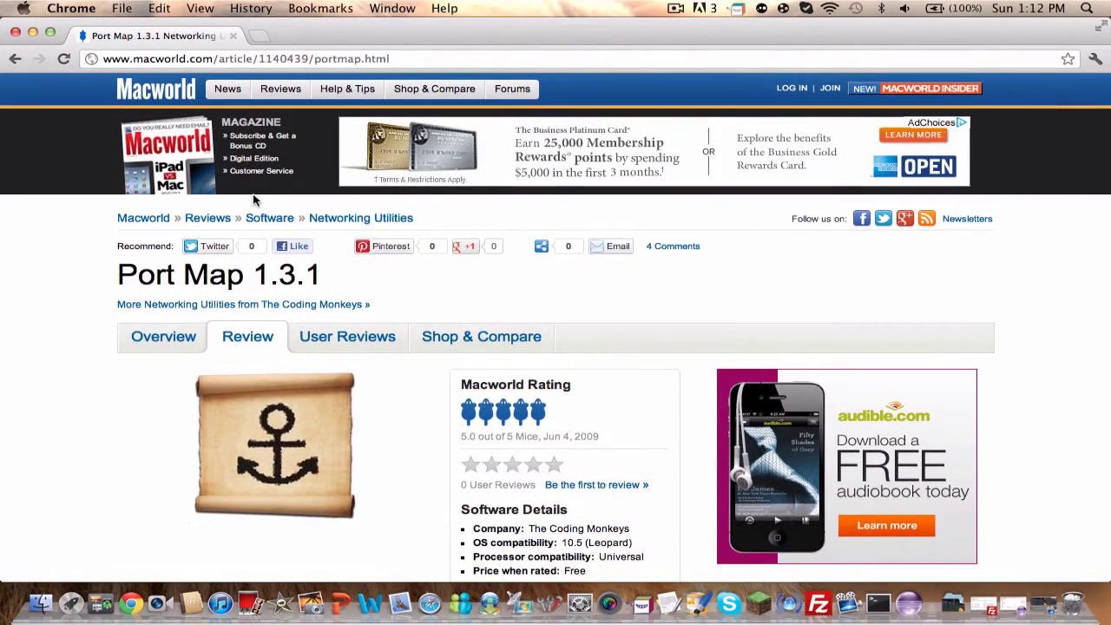
scroll(440, 394, down, 1)
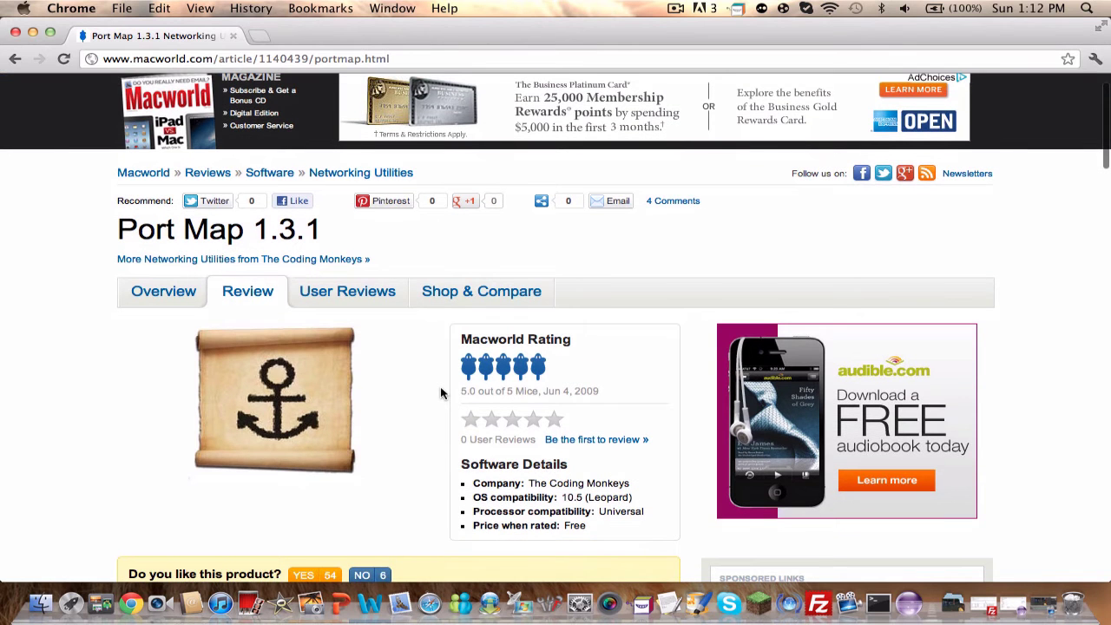
scroll(440, 393, down, 2)
scroll(440, 393, down, 1)
scroll(442, 393, down, 3)
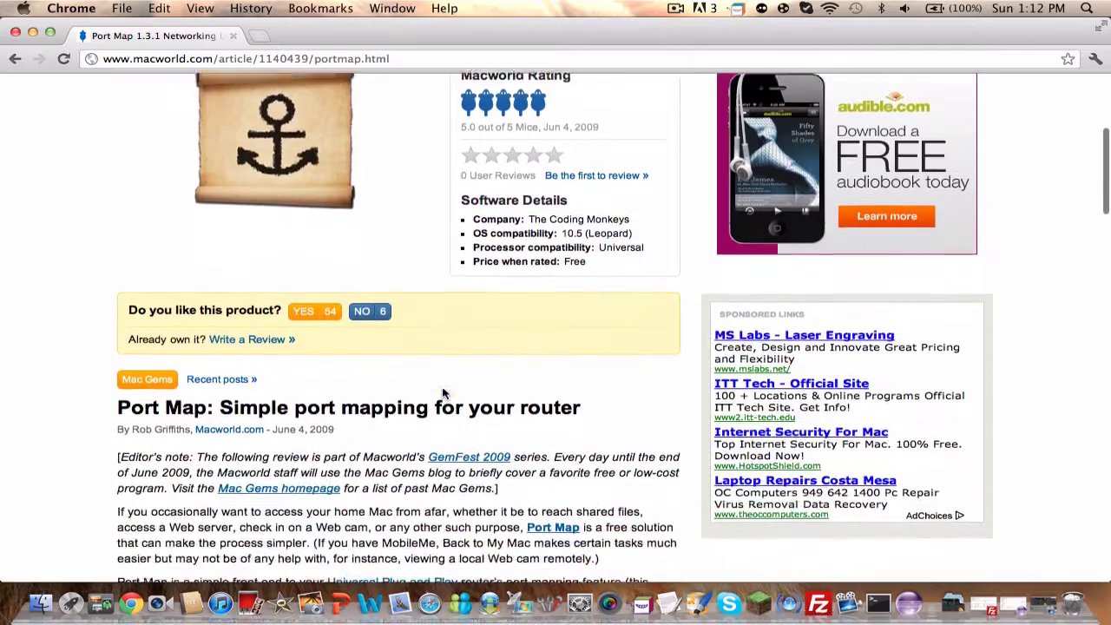
scroll(338, 305, up, 3)
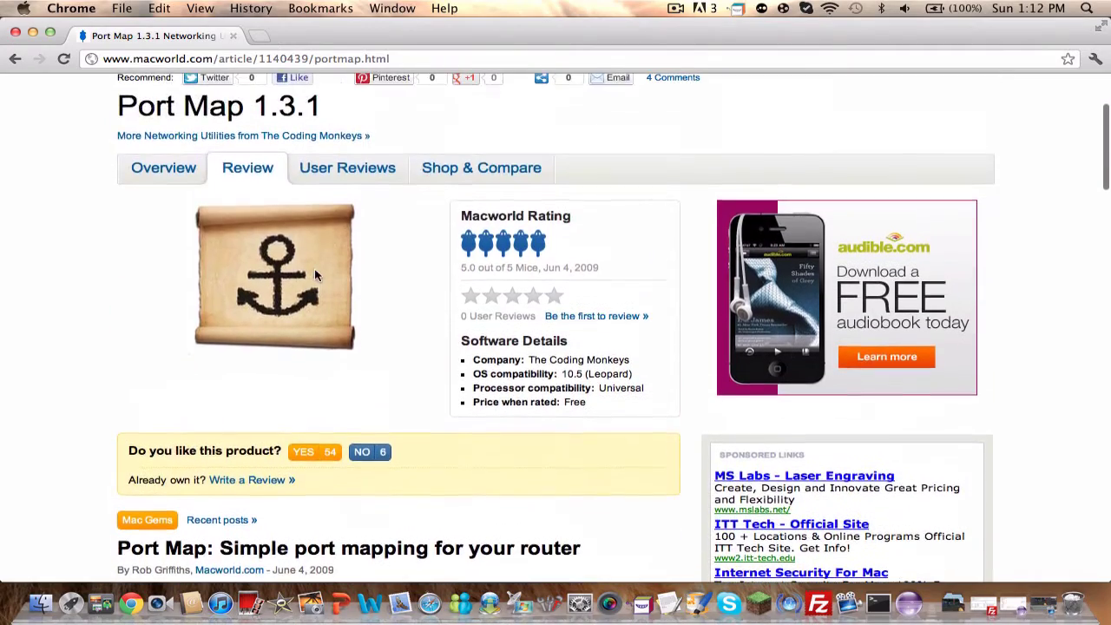
- Read through the Port Map review text and its example screenshot down to the comments, and minimize the browser window
scroll(573, 370, down, 10)
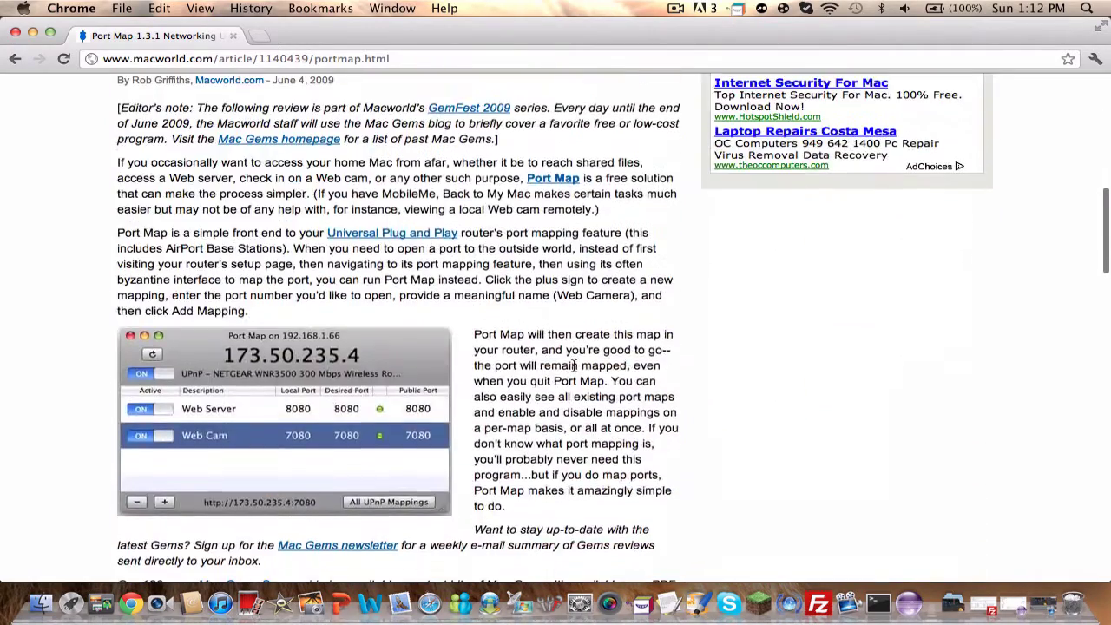
scroll(573, 368, down, 4)
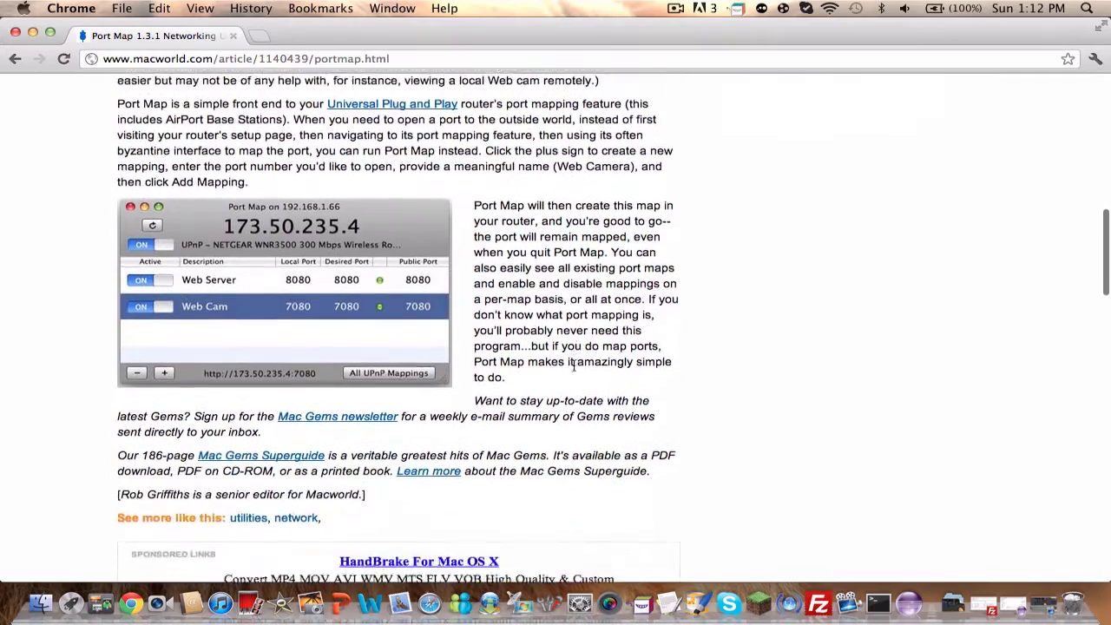
scroll(573, 369, down, 1)
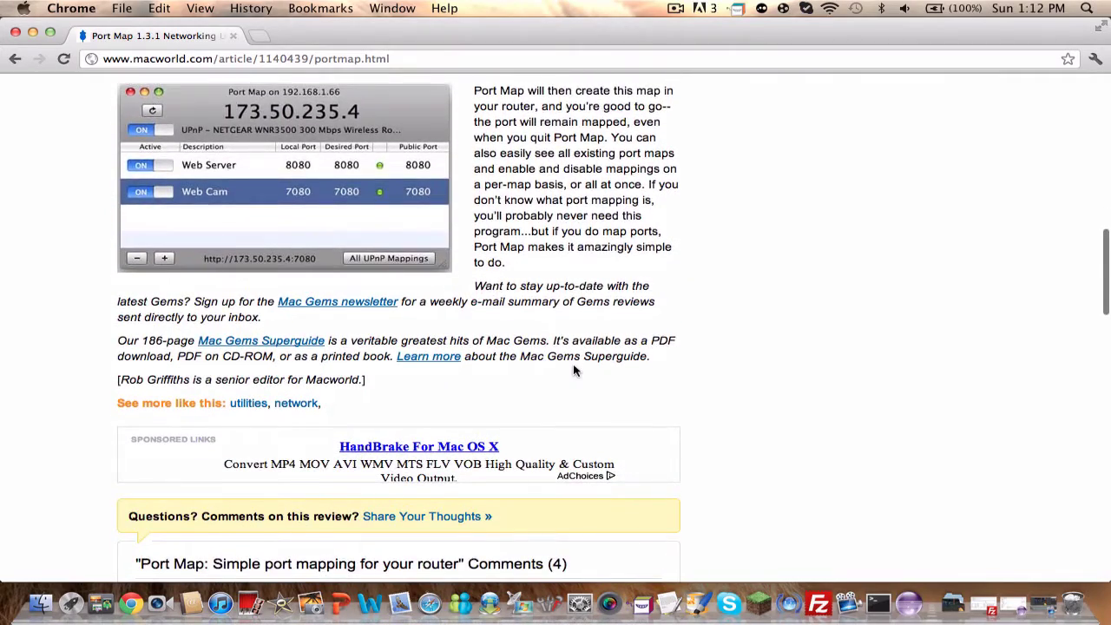
scroll(573, 371, down, 5)
scroll(572, 371, up, 1)
scroll(573, 370, up, 2)
scroll(573, 370, up, 2)
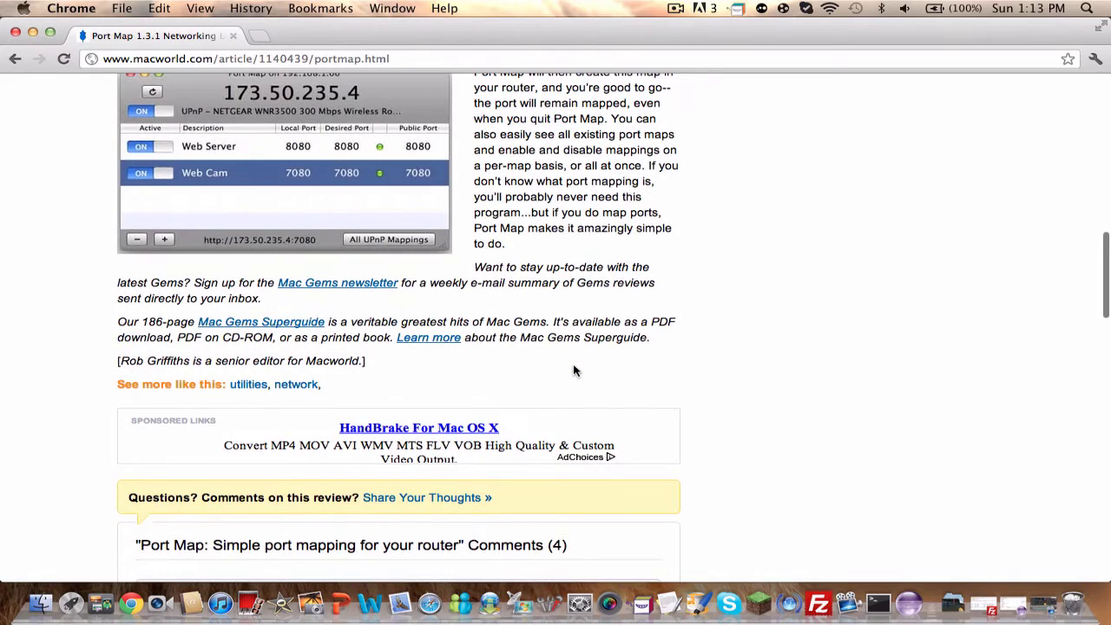
scroll(572, 371, down, 3)
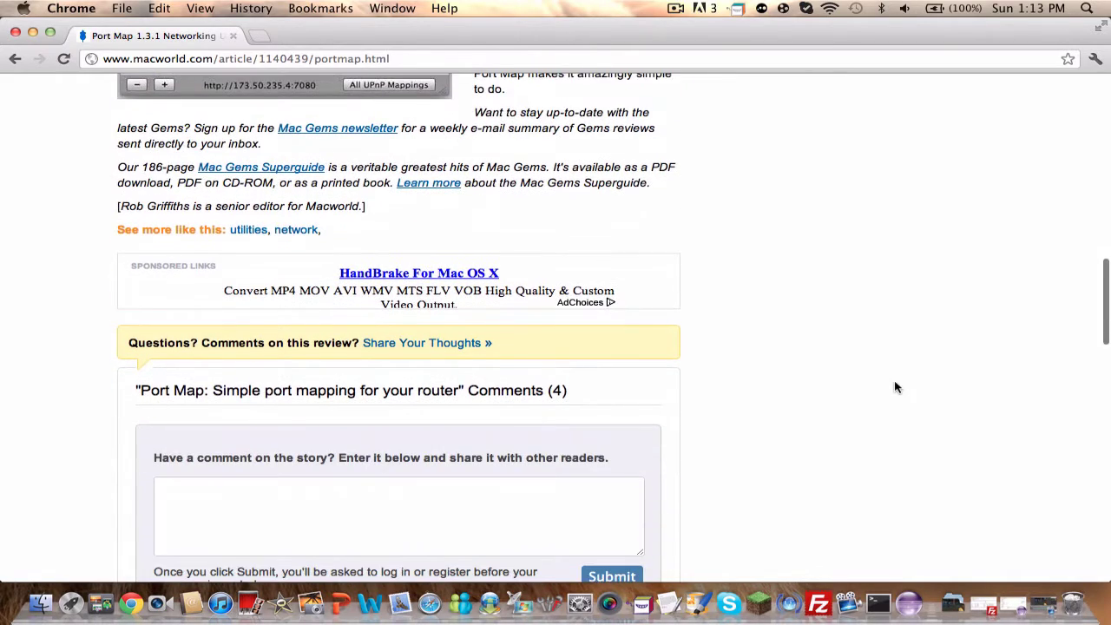
scroll(893, 382, up, 15)
scroll(894, 386, up, 2)
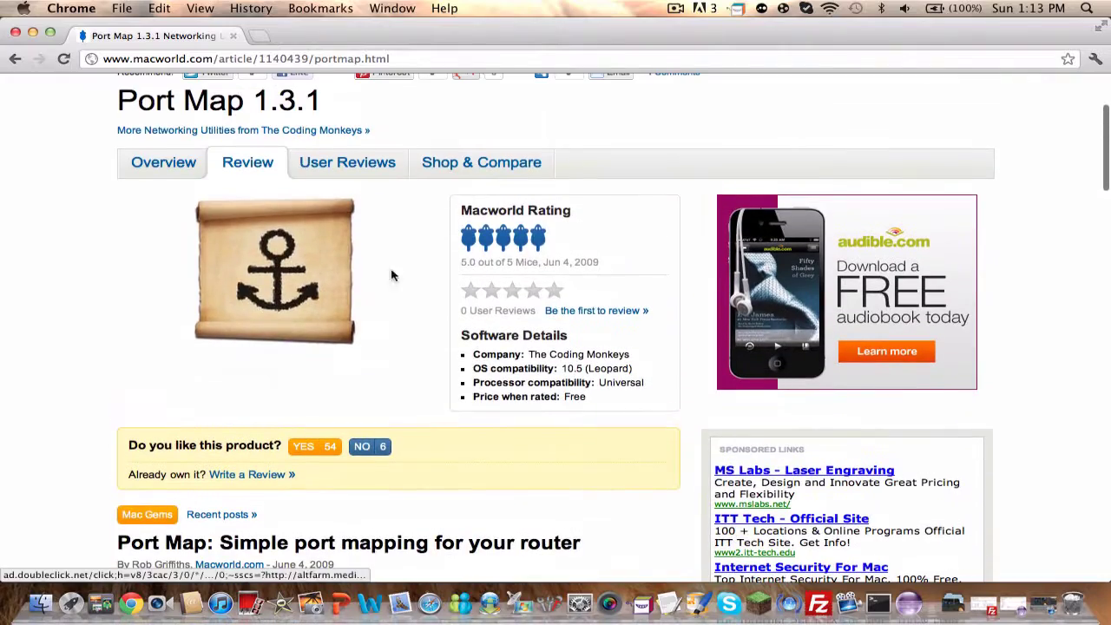
click(34, 35)
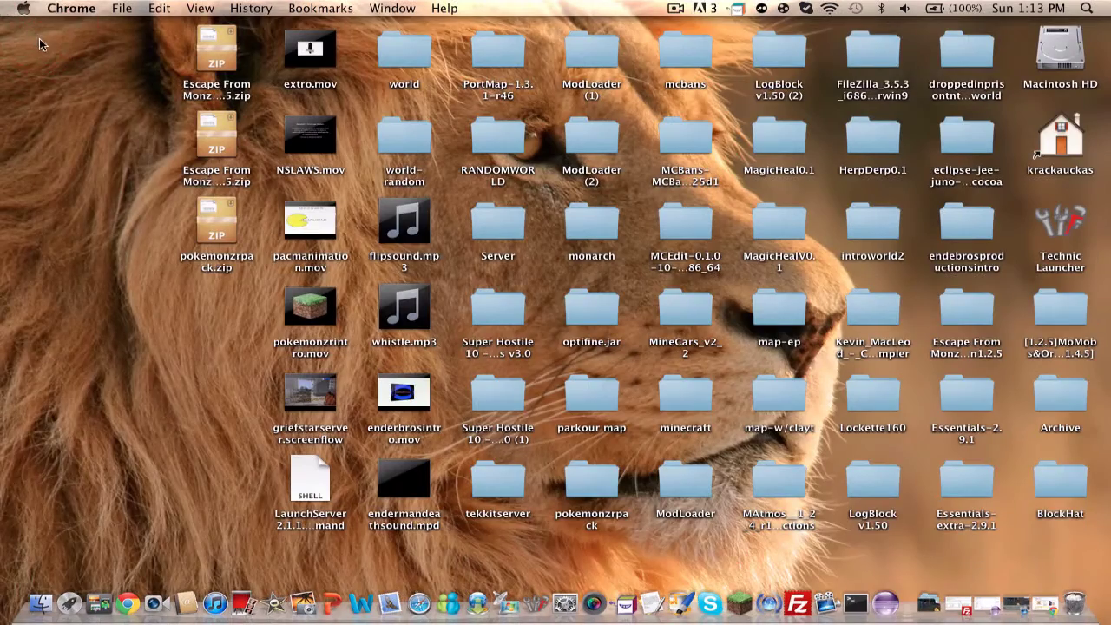
- Open the Server folder on the desktop to check its files, and close its window
double_click(509, 262)
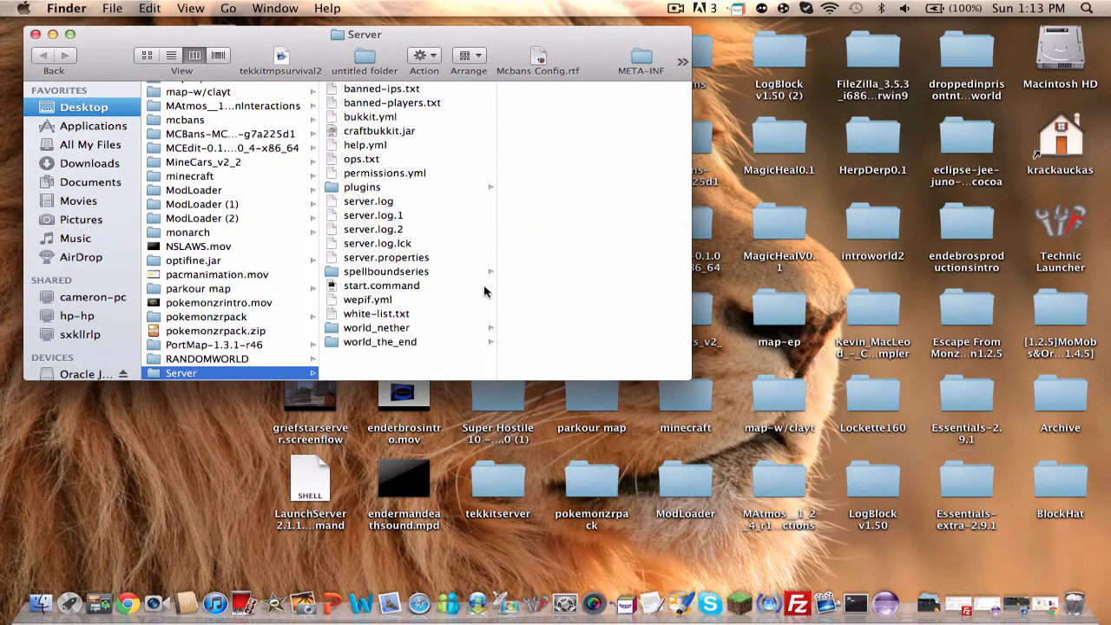
click(35, 34)
click(189, 328)
- Open the PortMap-1.3.1-r46 folder on the desktop
click(499, 97)
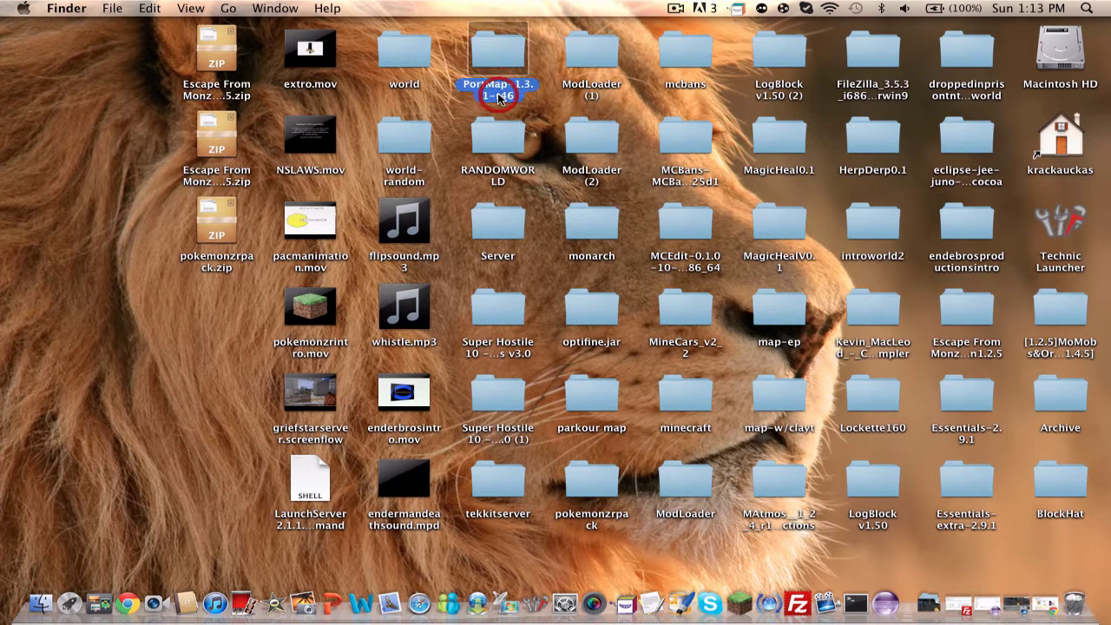
click(535, 103)
click(518, 95)
double_click(512, 94)
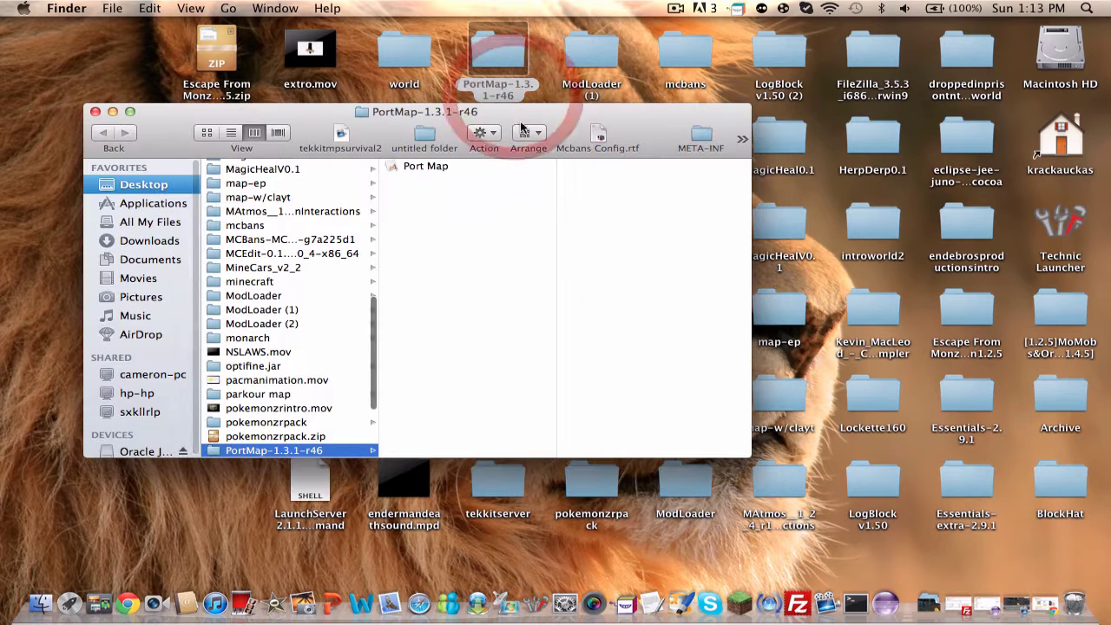
- Launch the Port Map application from the PortMap-1.3.1-r46 folder
click(427, 167)
click(507, 256)
click(441, 167)
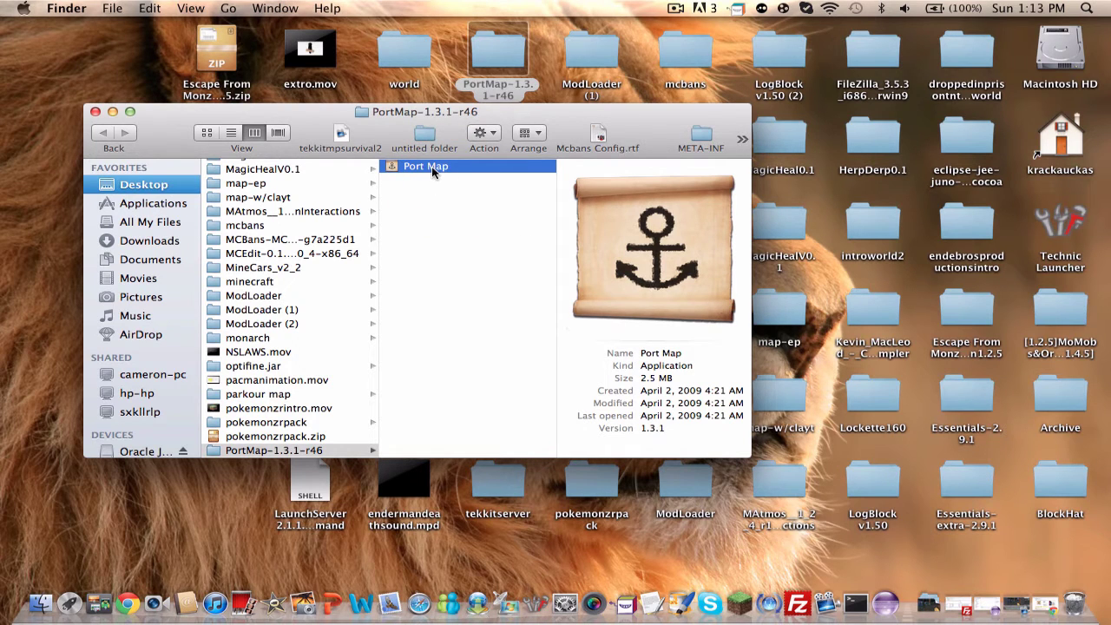
double_click(431, 170)
double_click(458, 169)
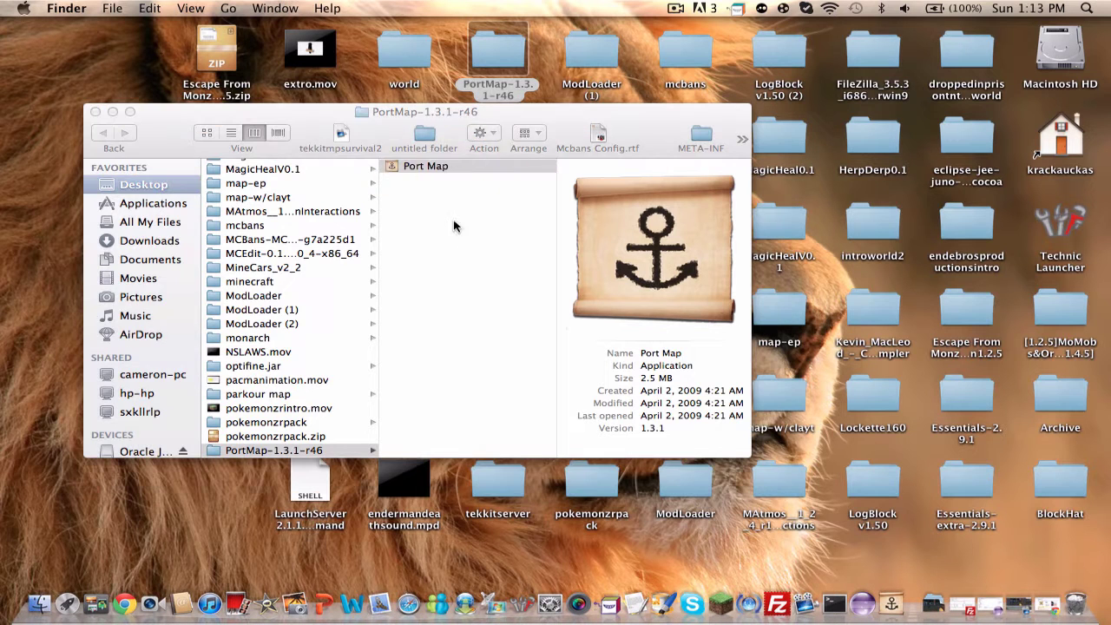
click(456, 263)
drag(380, 112, 446, 147)
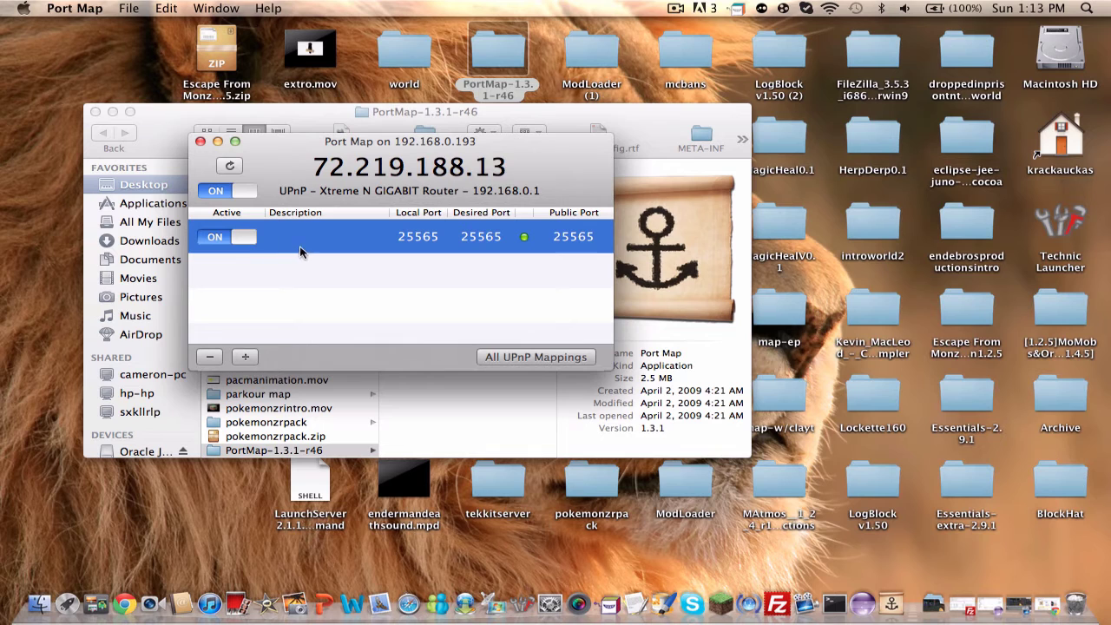
- Remove the existing port mapping from Port Map's list and minimize the Finder window behind it
click(209, 357)
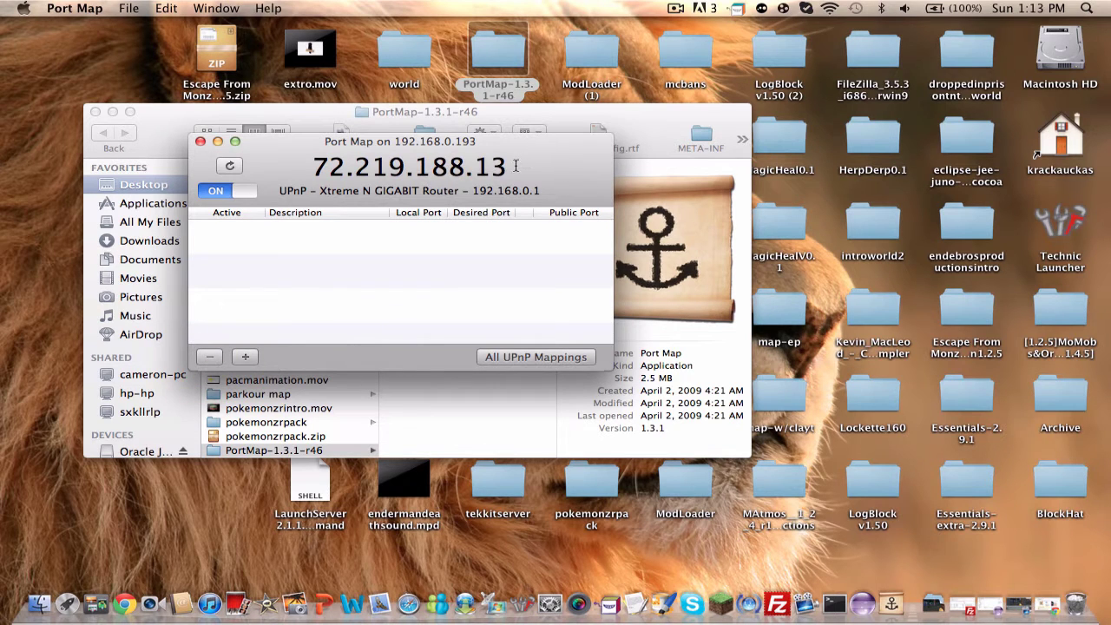
drag(474, 190, 546, 190)
click(542, 191)
drag(480, 154, 483, 165)
click(113, 112)
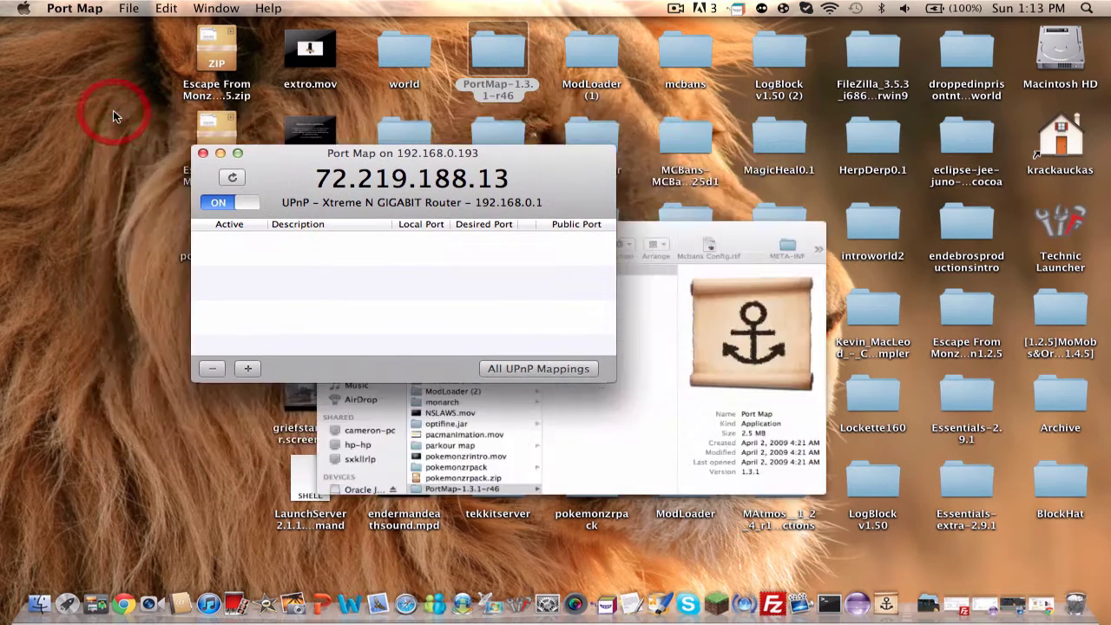
drag(315, 181, 514, 199)
click(514, 181)
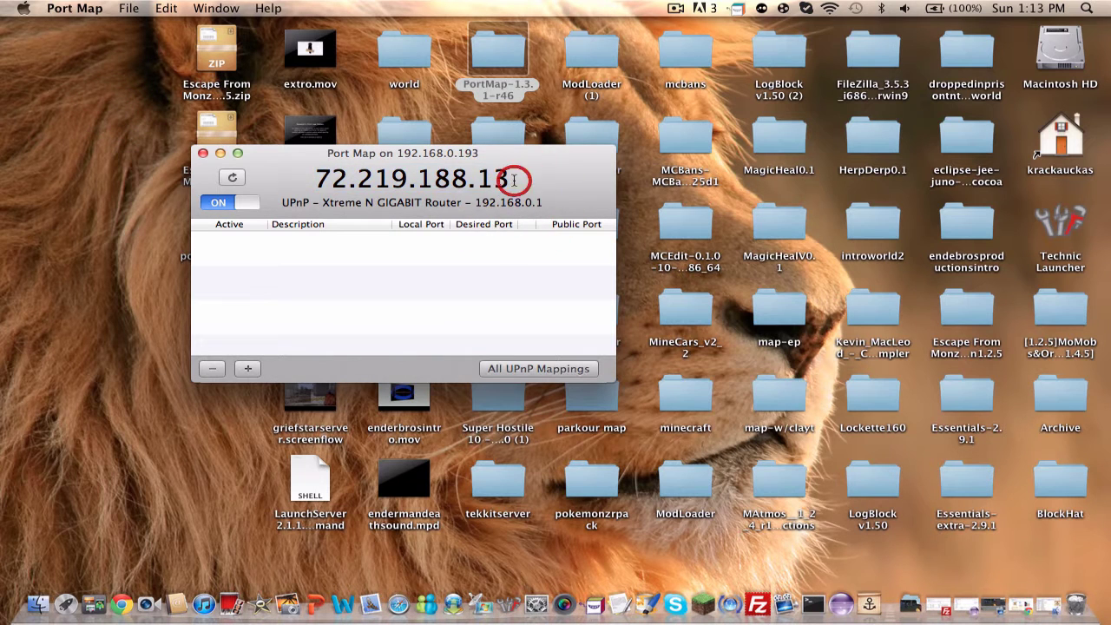
- Add a port mapping with local and public port 25565 for both TCP and UDP, leaving the description and reference string blank
click(247, 370)
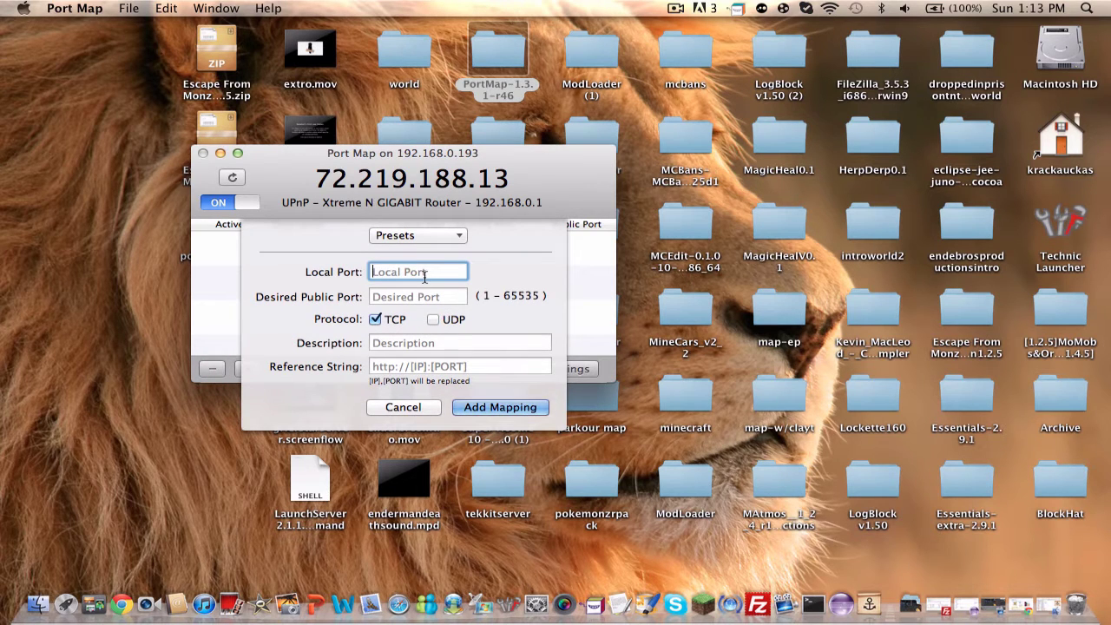
text(25565)
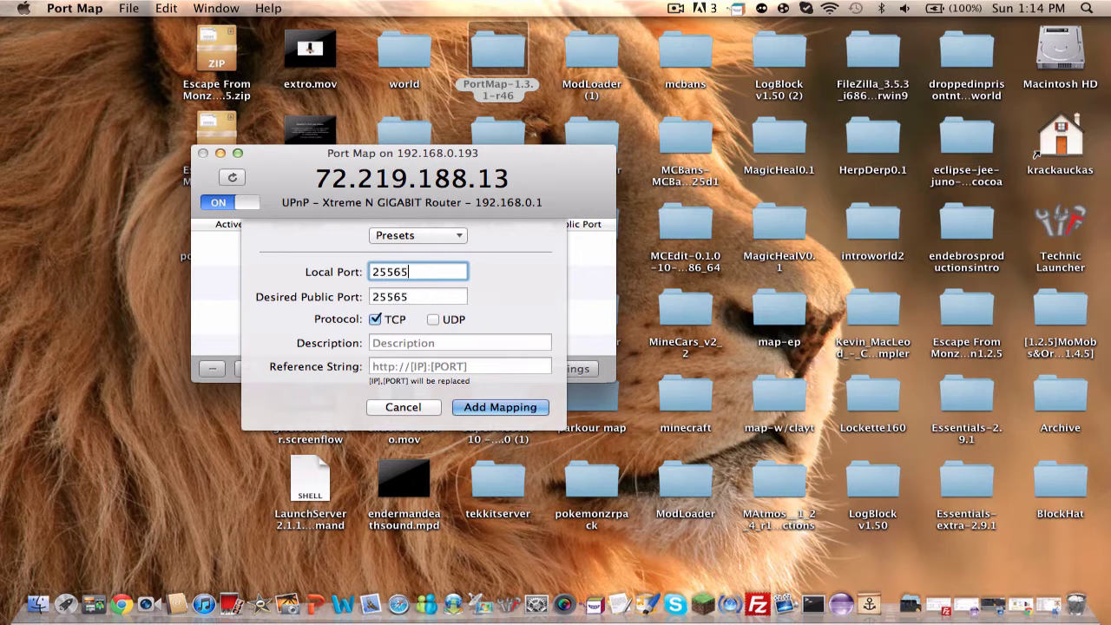
click(433, 320)
click(461, 366)
click(448, 343)
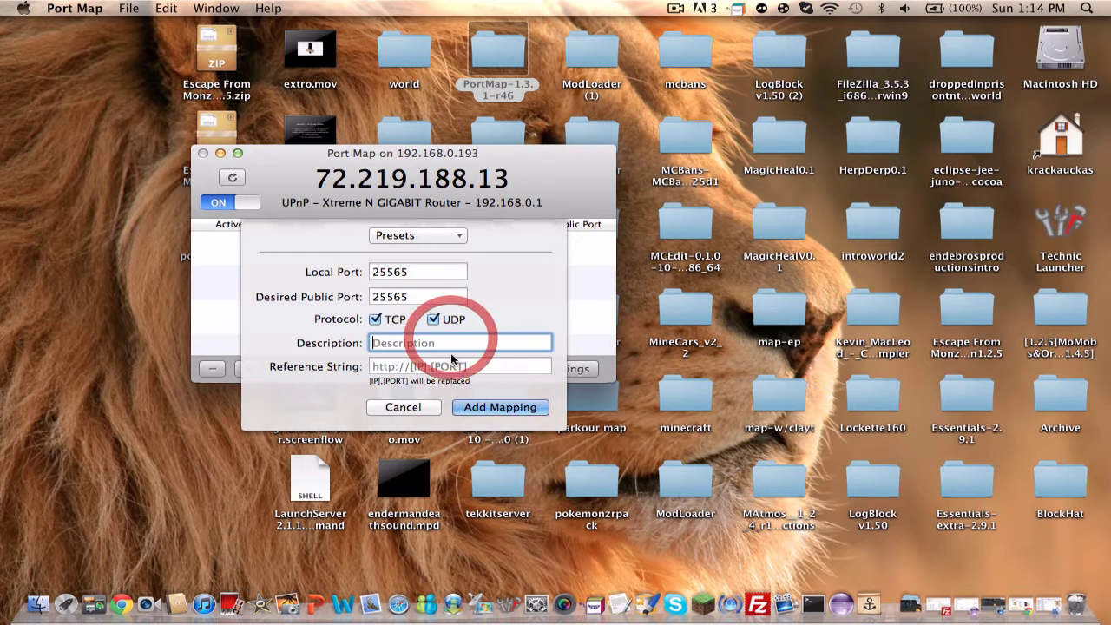
click(454, 365)
click(499, 377)
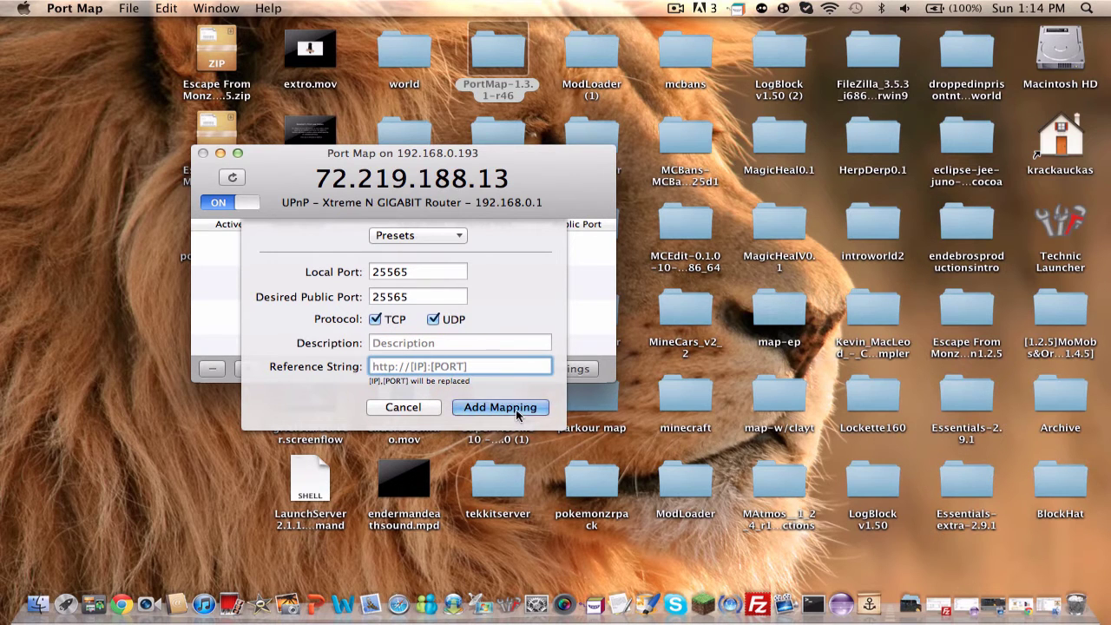
click(515, 408)
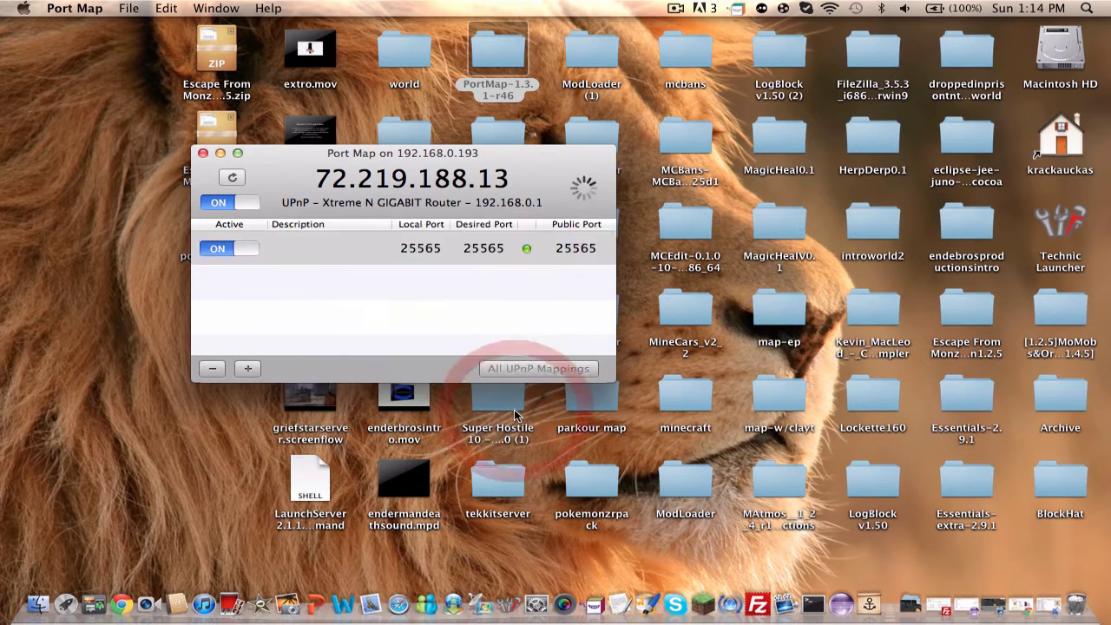
click(532, 262)
click(527, 251)
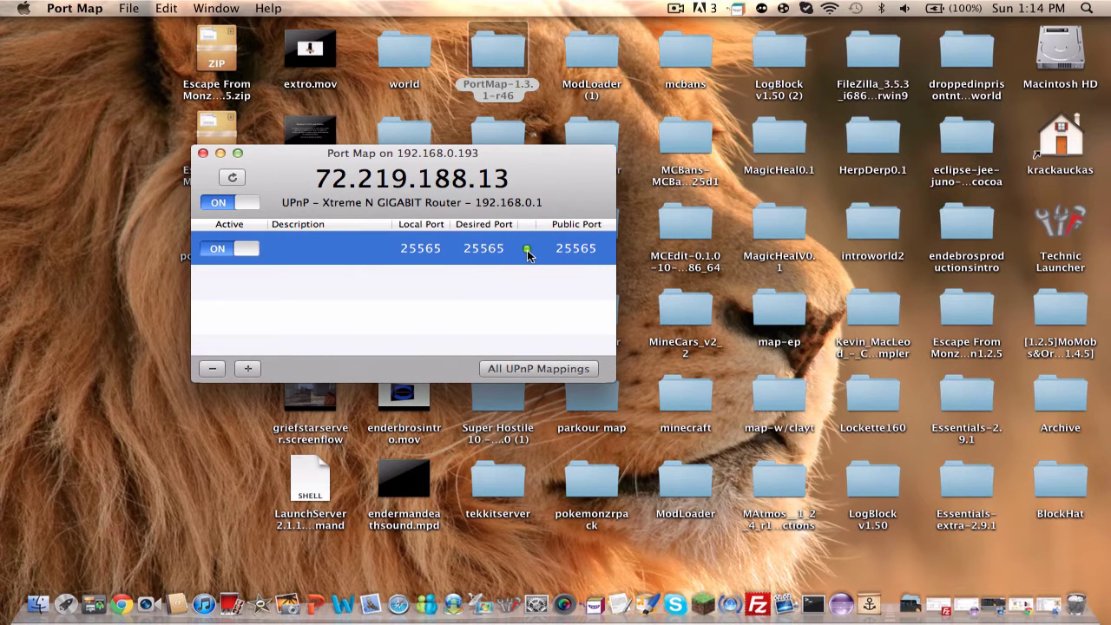
click(387, 172)
click(525, 191)
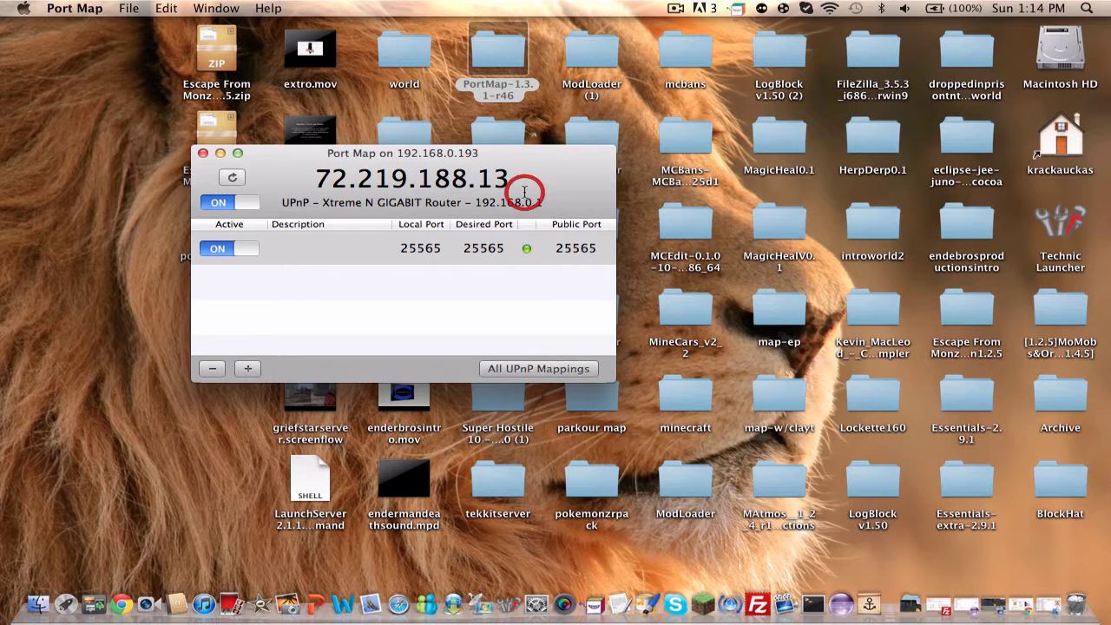
click(643, 255)
click(280, 147)
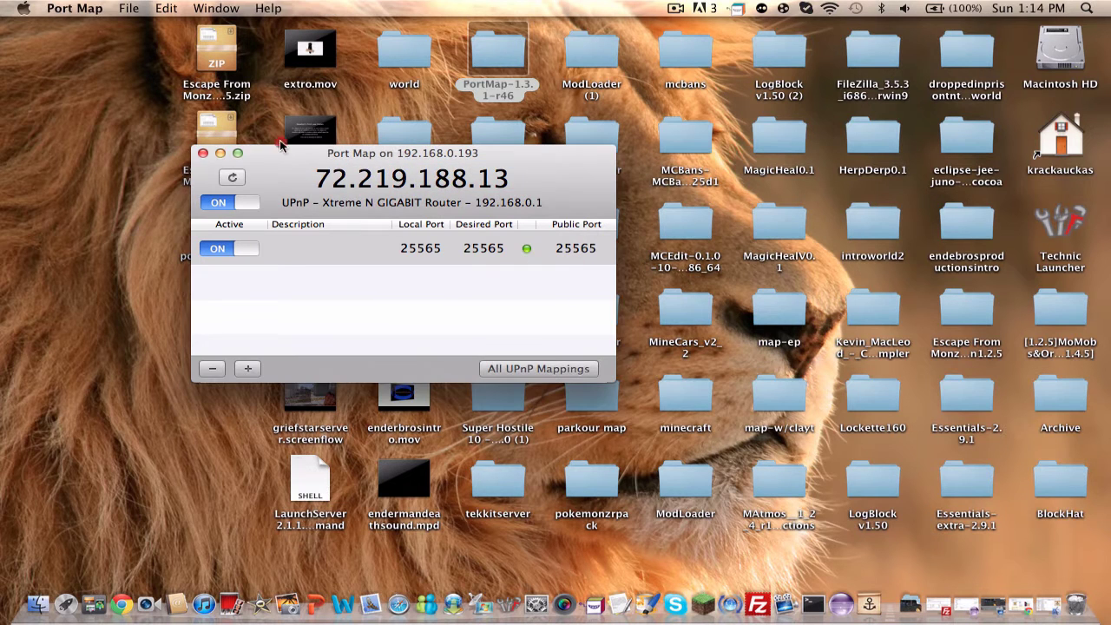
- Move the Port Map window aside and open the Server folder from the desktop, arranging both windows next to each other
drag(231, 155, 2, 138)
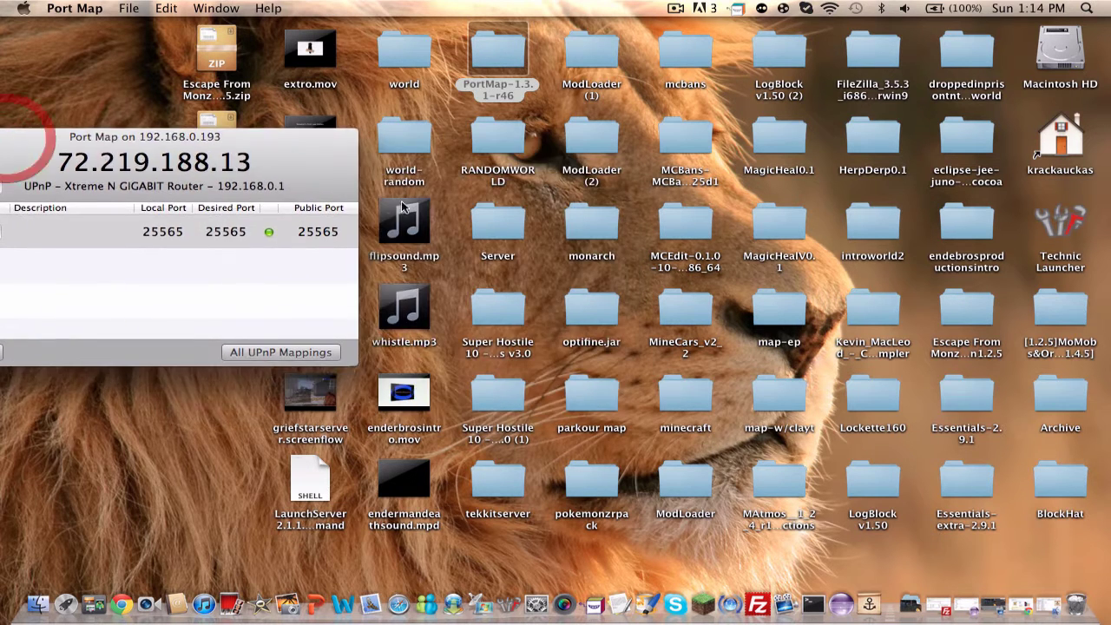
click(633, 273)
double_click(497, 243)
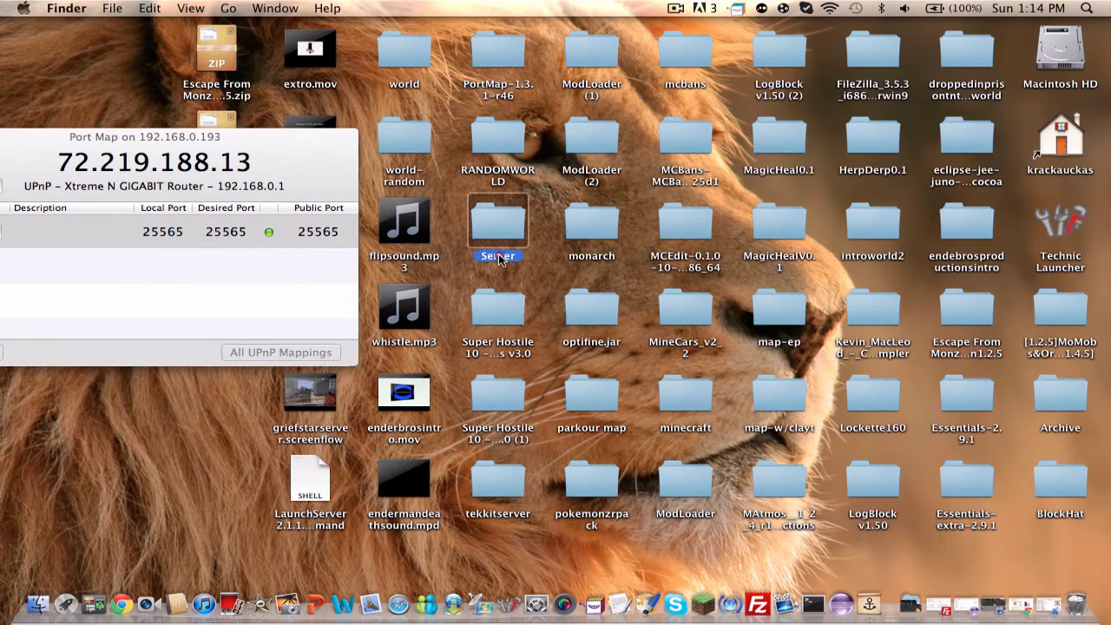
drag(321, 51, 683, 93)
click(234, 156)
click(212, 160)
click(264, 146)
drag(267, 147, 321, 158)
- Open server.properties from the Server folder, accepting the download warning, and enter 25565 as the server-port value
double_click(722, 303)
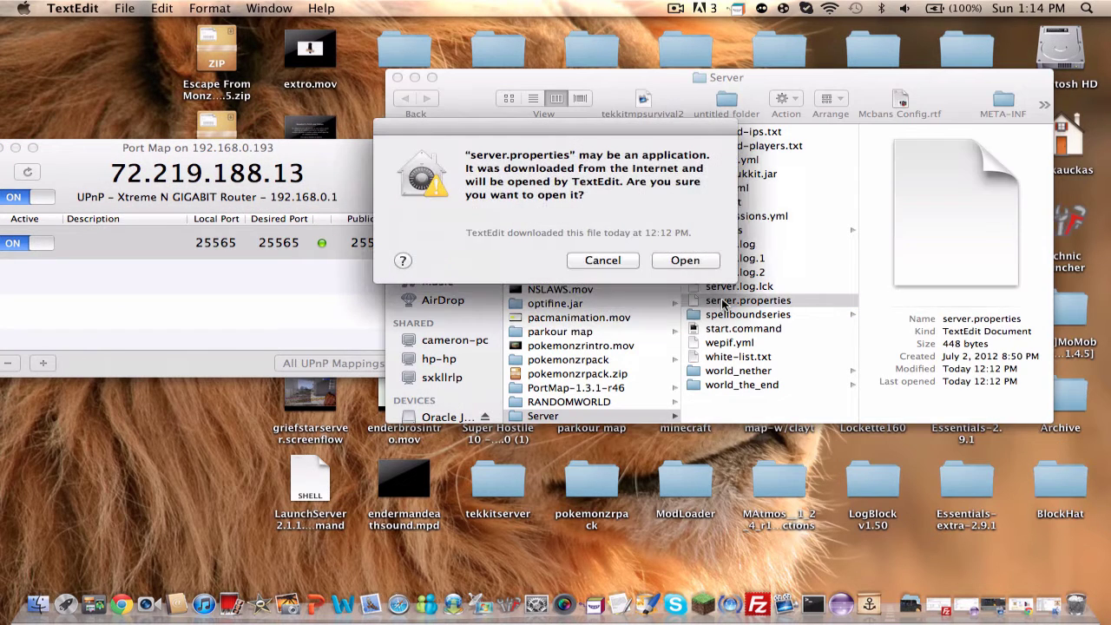
click(659, 261)
click(227, 130)
key(BackSpace)
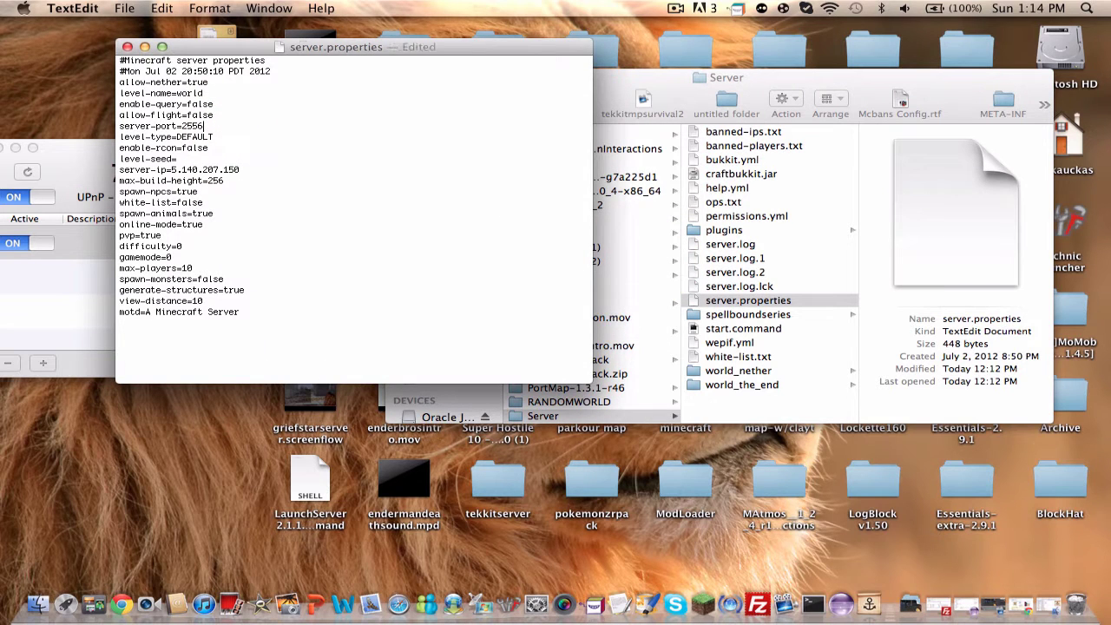
text(5)
- Move the server.properties window clear of Port Map and delete the existing server-ip value
drag(240, 46, 574, 40)
click(589, 168)
key(BackSpace)
key(BackSpace)
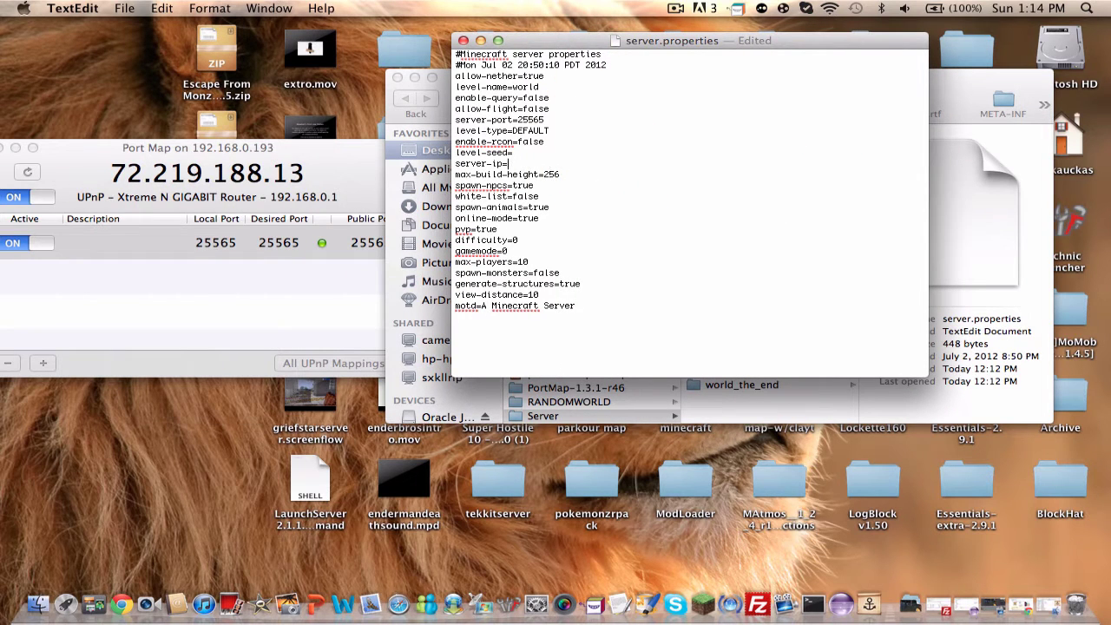
- Examine the public and router IP addresses in Port Map, and return to the empty server-ip line in server.properties
click(285, 174)
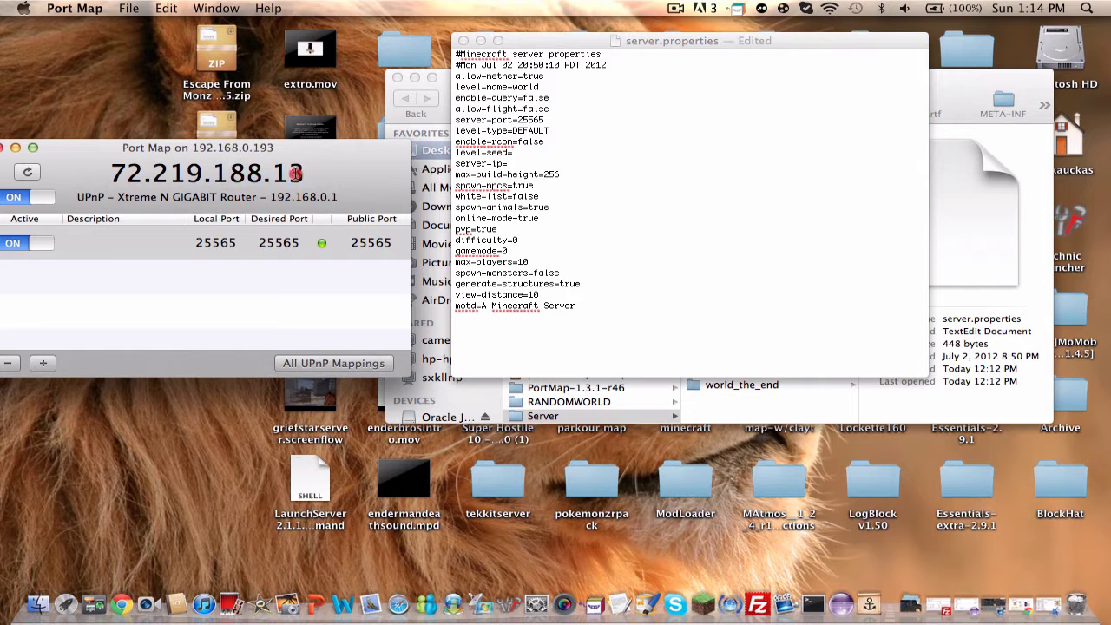
drag(284, 174, 111, 165)
click(107, 165)
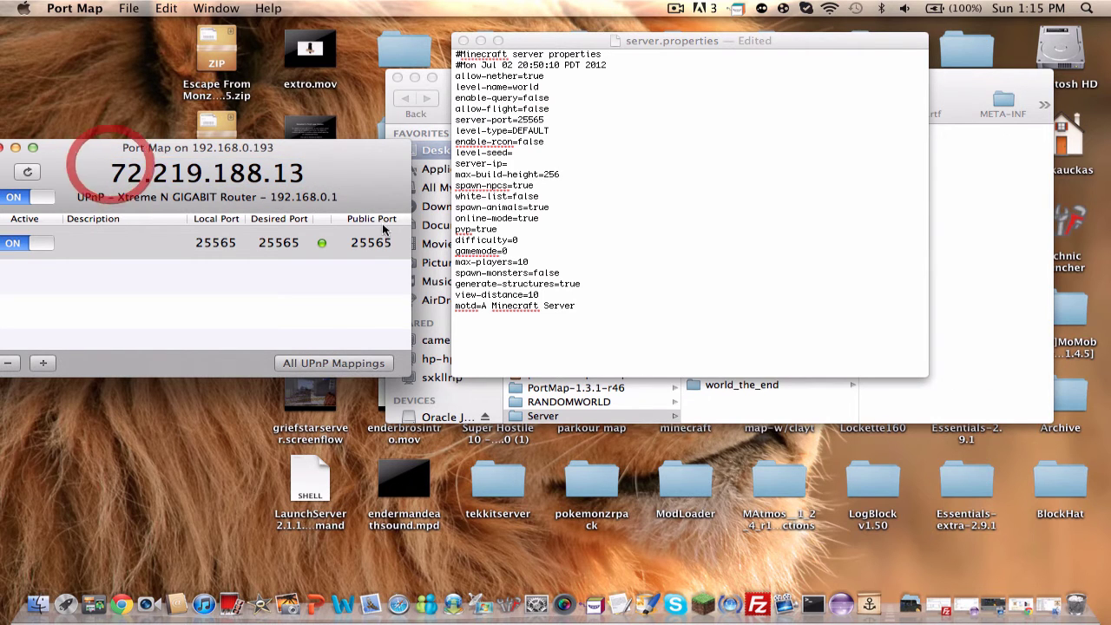
drag(273, 149, 272, 150)
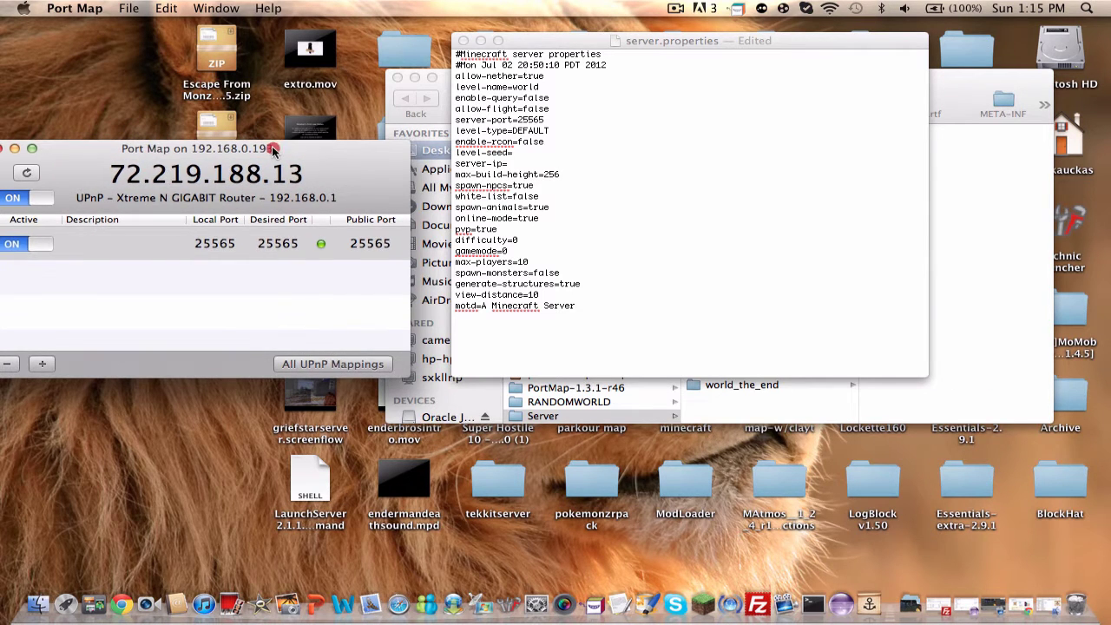
drag(270, 197, 347, 197)
click(348, 197)
click(532, 165)
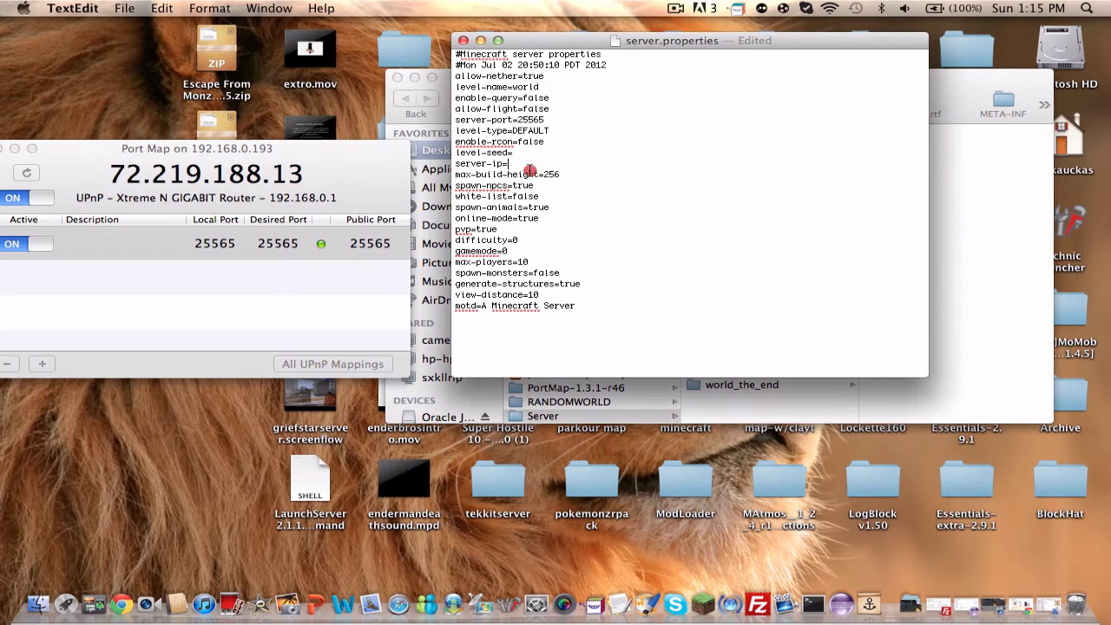
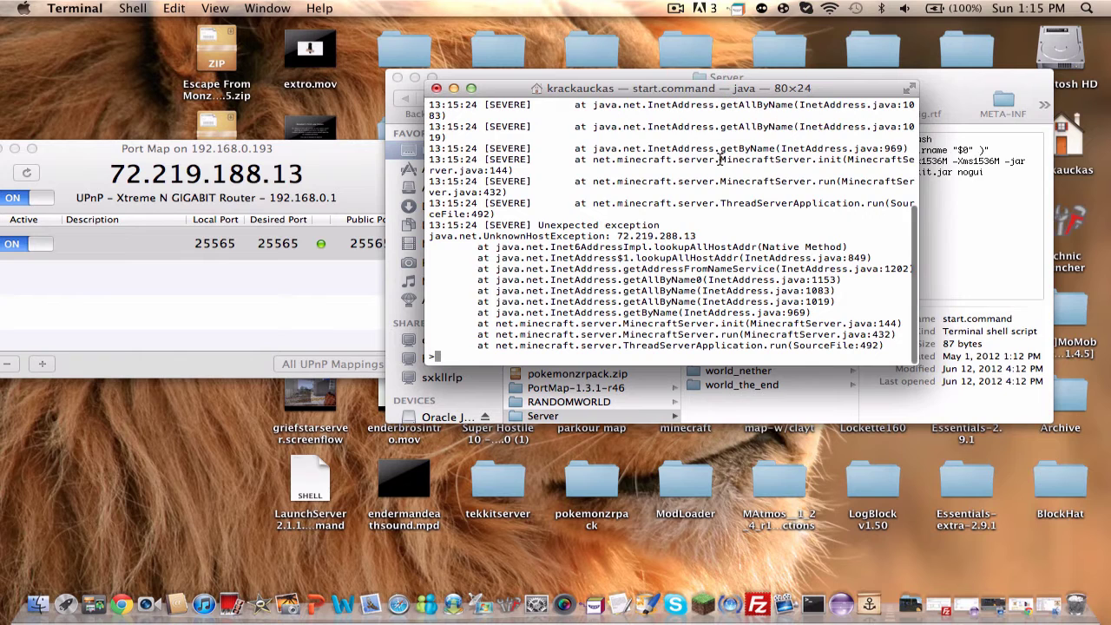
- Stop the Minecraft server with the stop command after reviewing its startup log, and close the Terminal window
scroll(721, 159, up, 5)
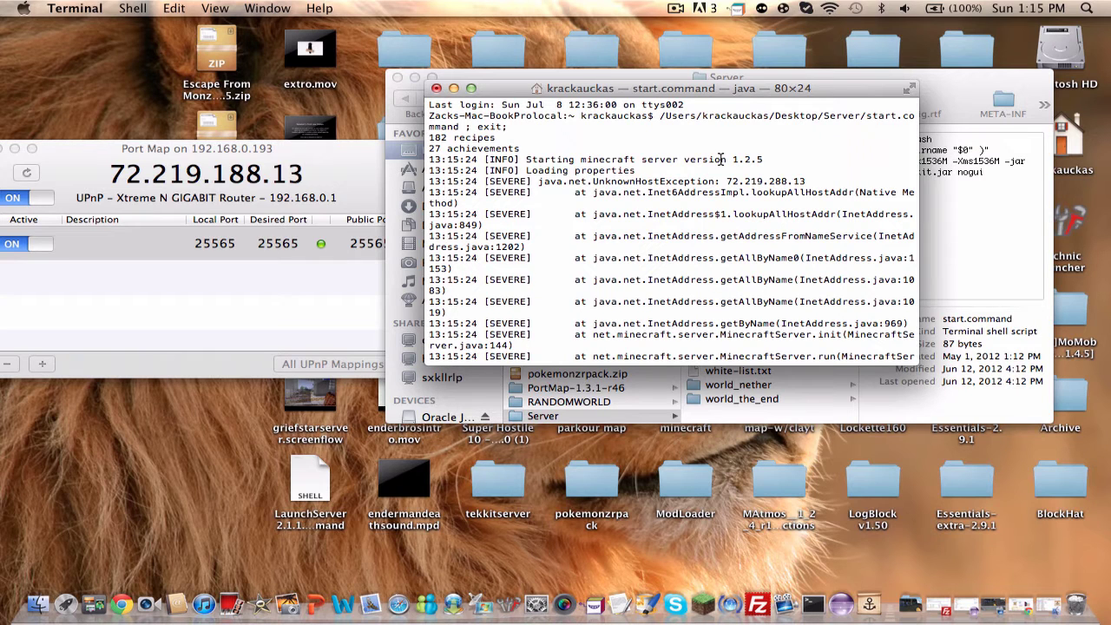
scroll(721, 159, down, 5)
text(stop)
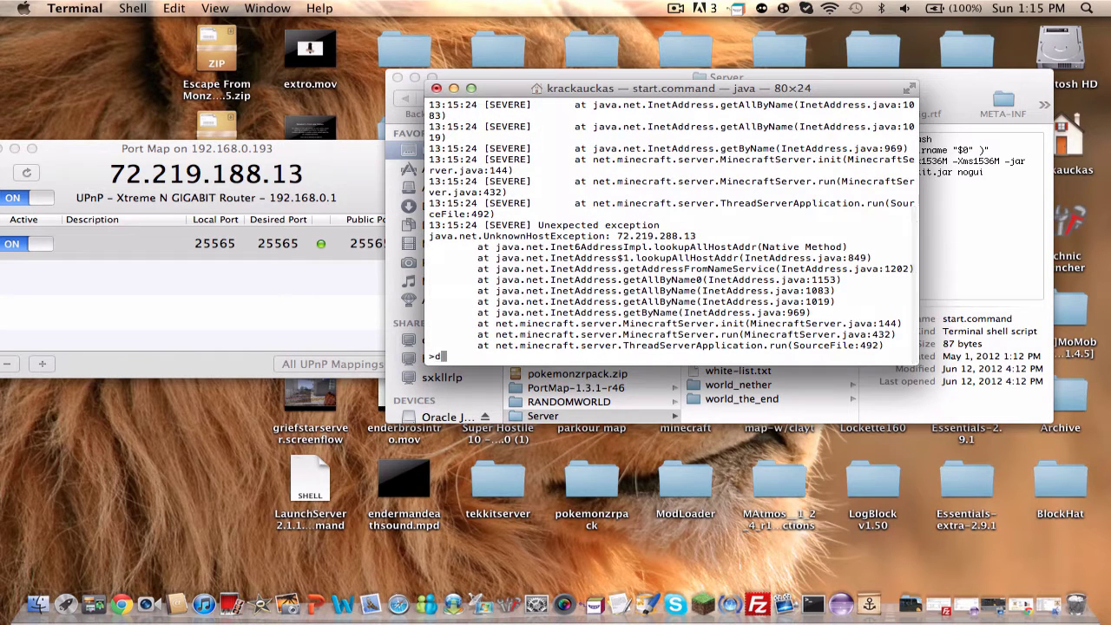
key(Return)
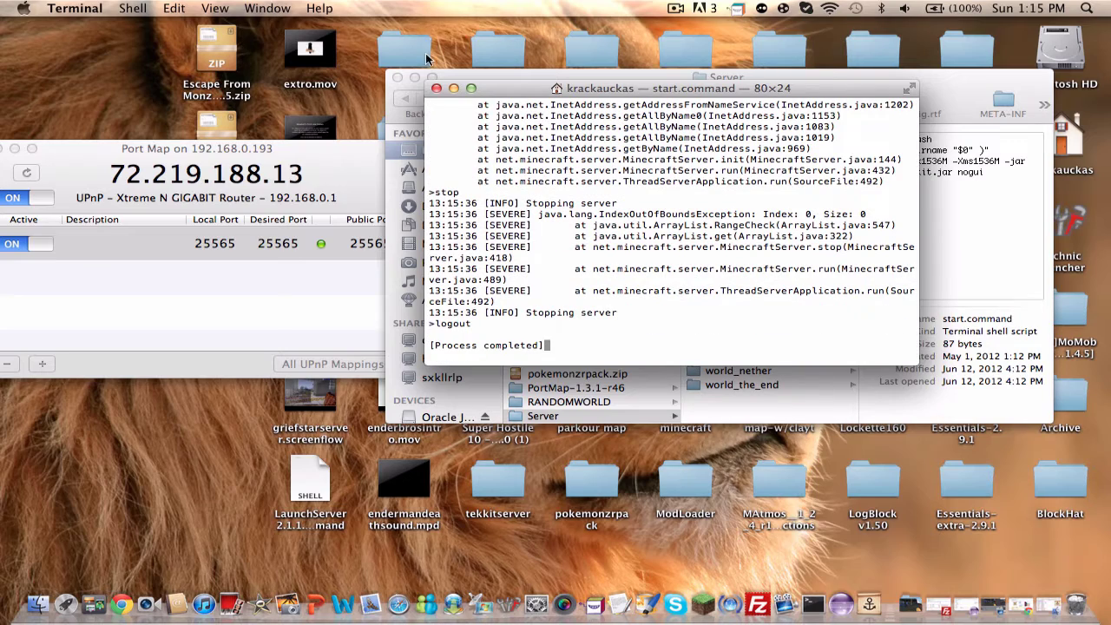
click(436, 87)
double_click(701, 302)
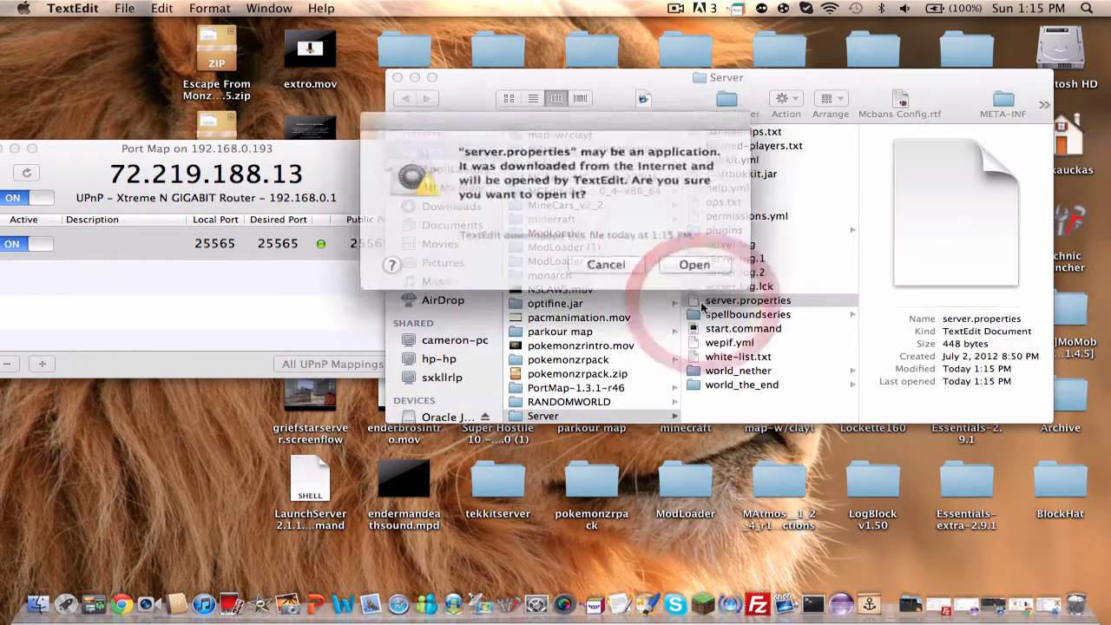
click(681, 266)
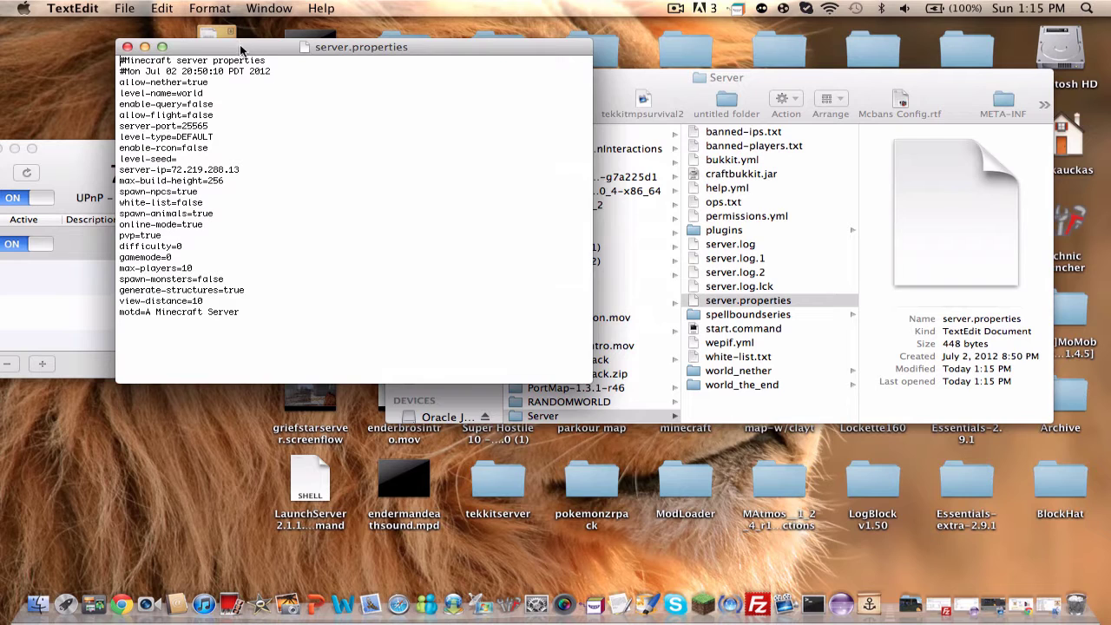
drag(242, 49, 476, 56)
click(445, 175)
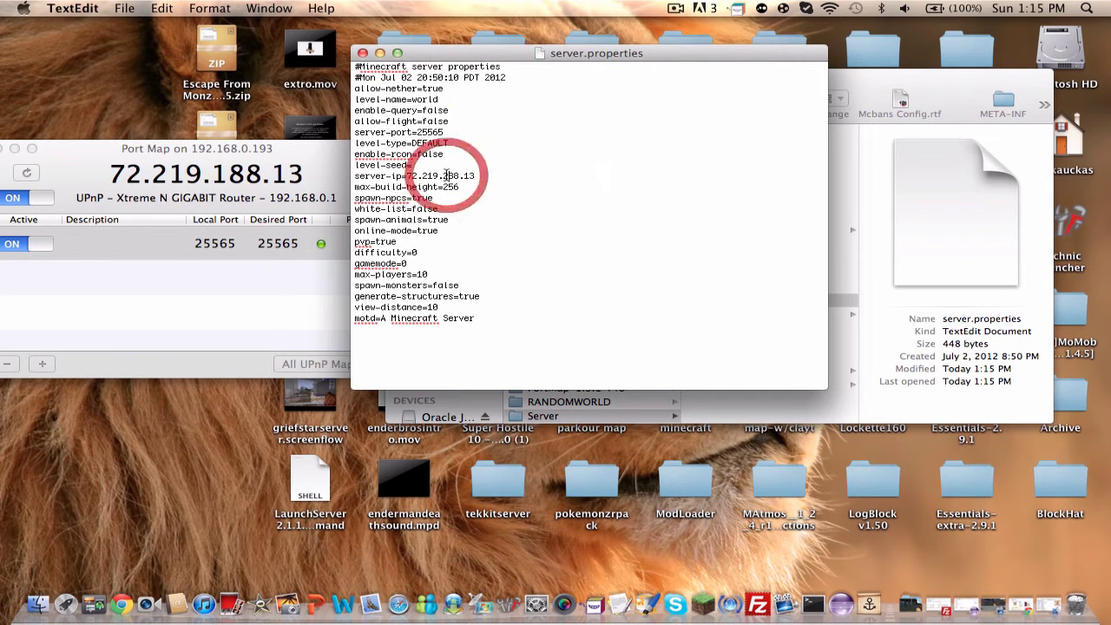
key(BackSpace)
text(1)
key(super+s)
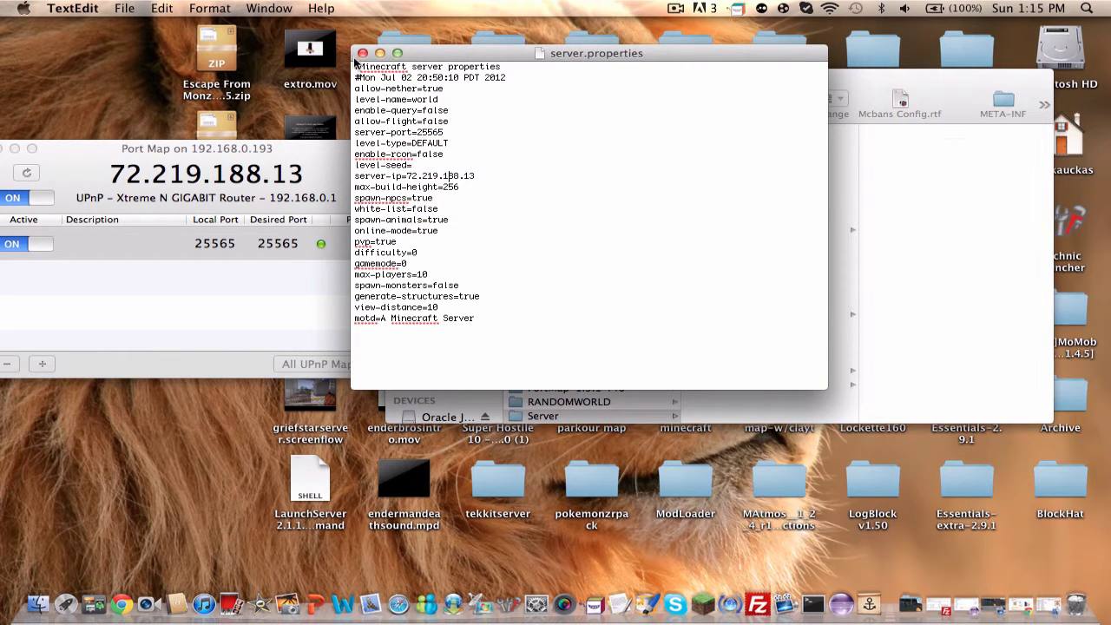
click(363, 53)
- Try to start the Minecraft server with start.command, close its Terminal window with the running processes, and return to the Server folder
double_click(774, 331)
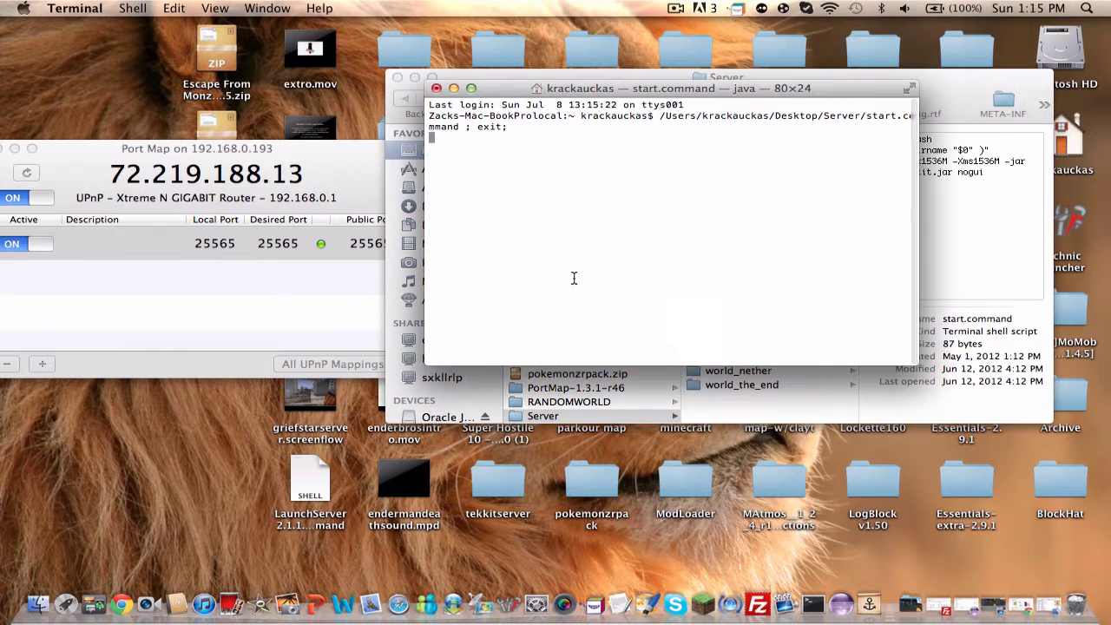
click(435, 86)
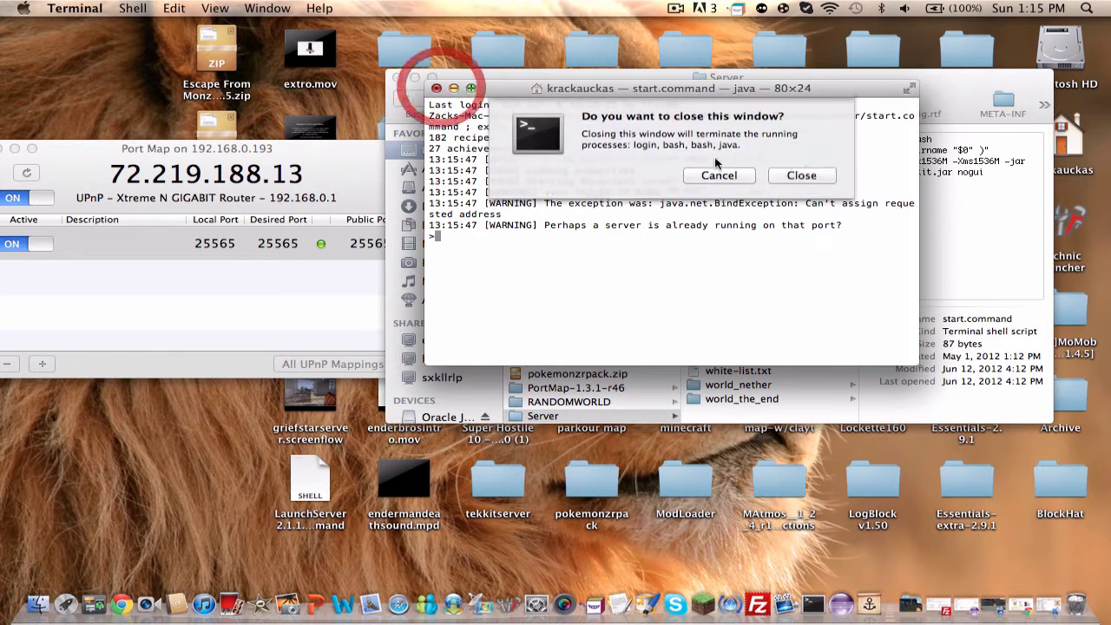
click(801, 176)
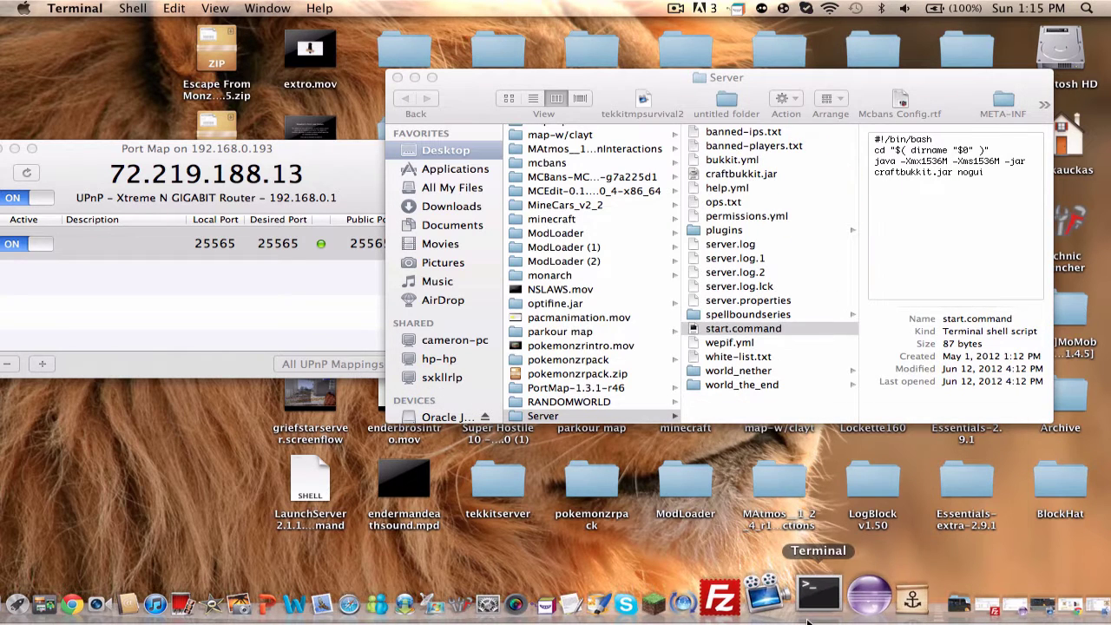
right_click(807, 621)
click(729, 403)
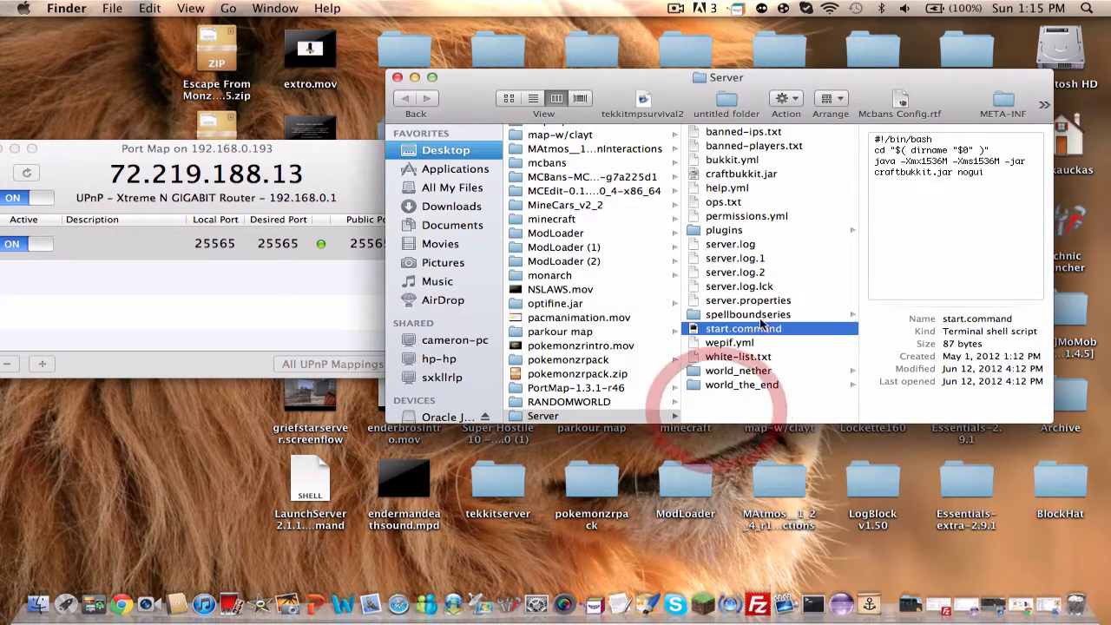
- Reopen server.properties to check the server-port and server-ip lines, and close the file
double_click(748, 300)
click(661, 259)
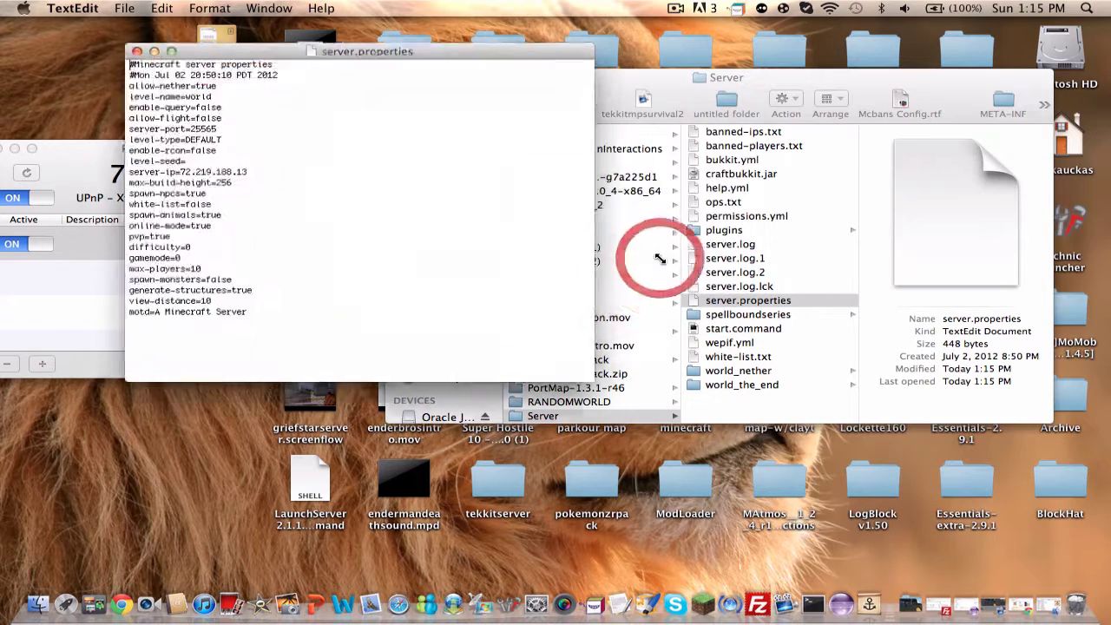
click(265, 128)
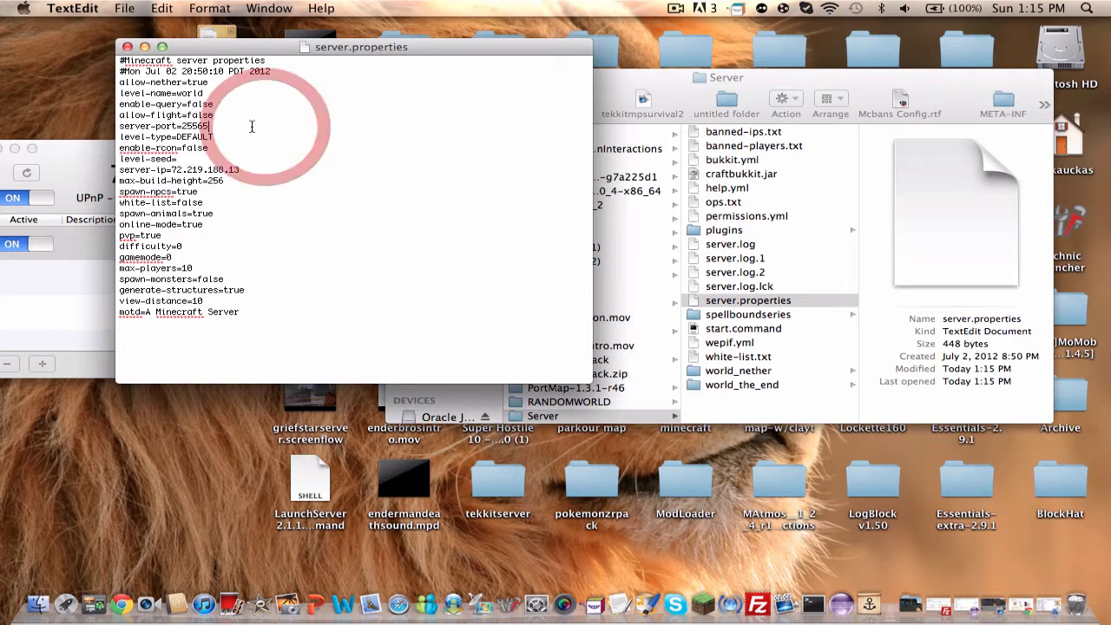
click(128, 47)
click(132, 51)
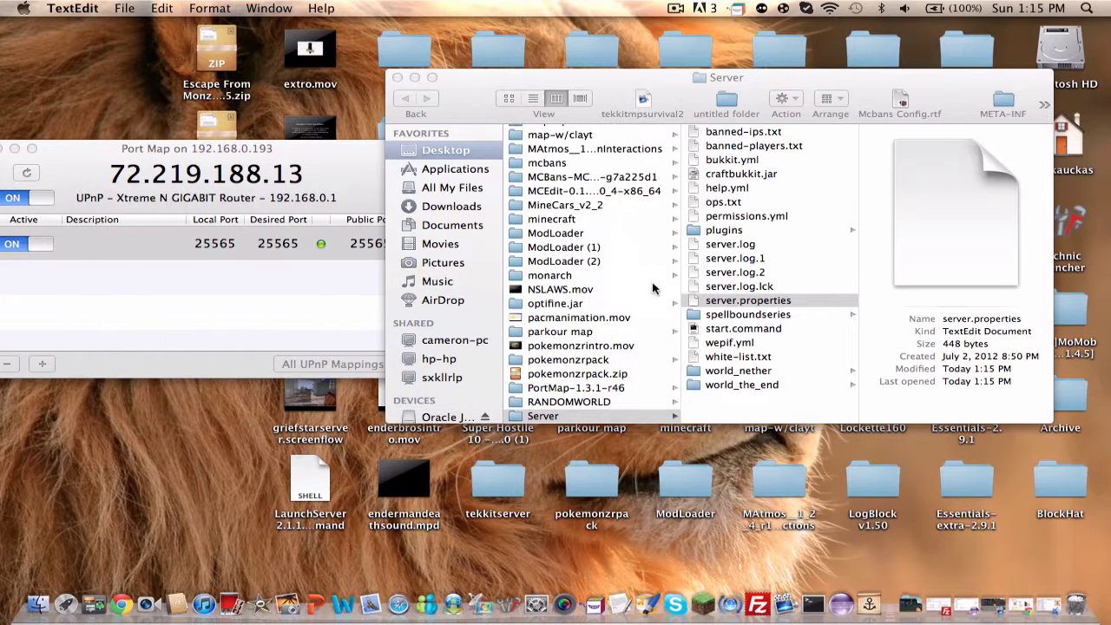
- Try once more to launch the server with start.command, and terminate it by closing its Terminal window
double_click(736, 328)
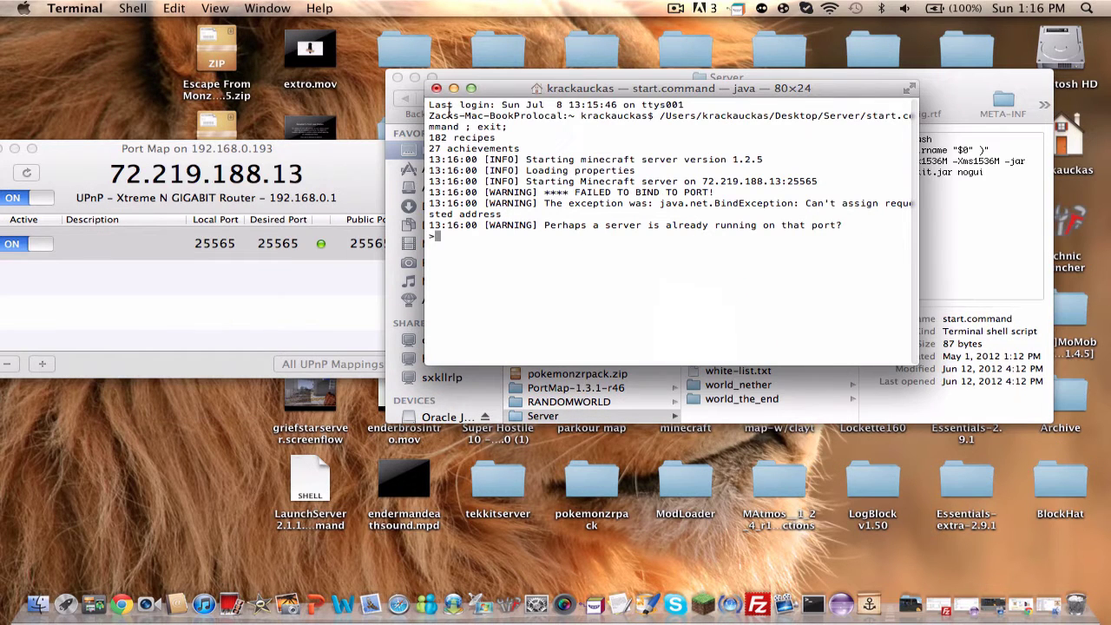
click(436, 87)
click(781, 179)
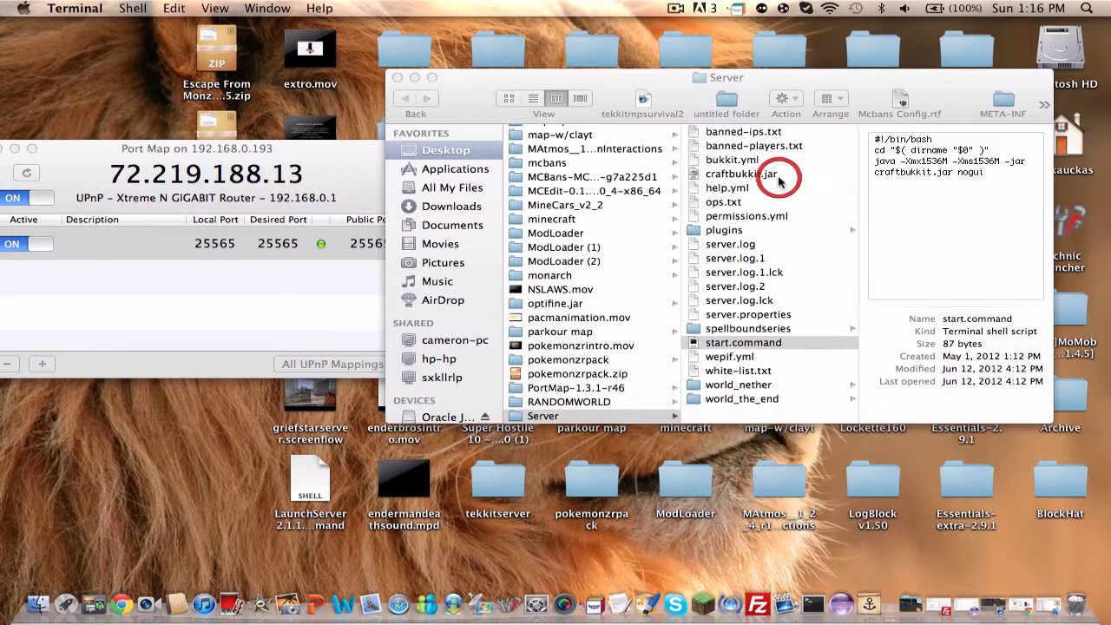
- Bring the Port Map window in front of the Server folder and move it fully onto the screen
click(224, 317)
drag(309, 197, 371, 197)
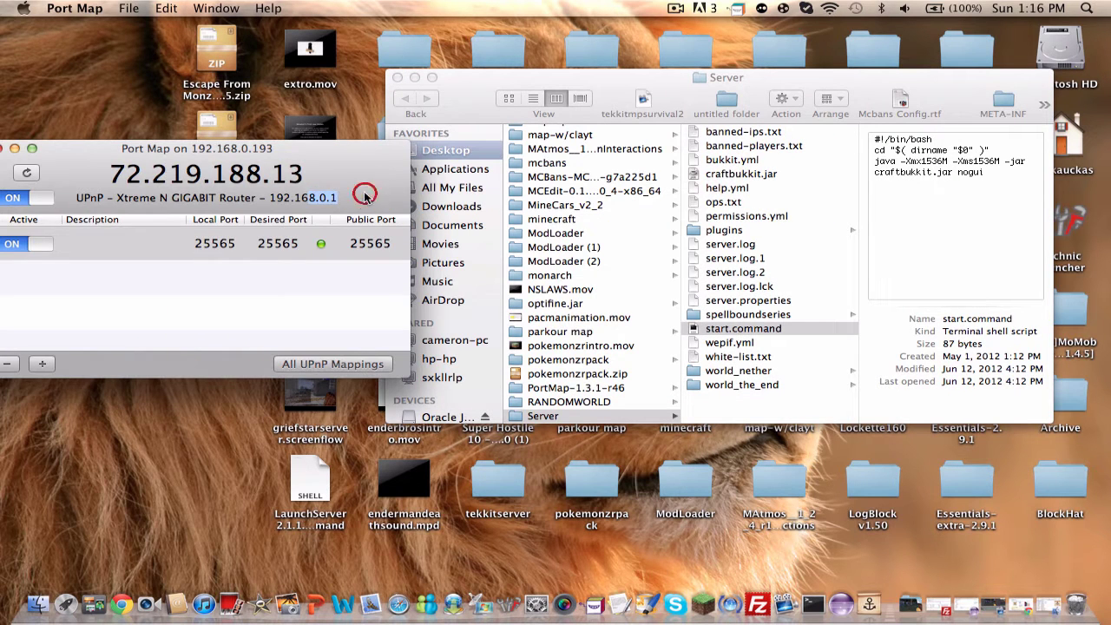
click(408, 174)
click(414, 183)
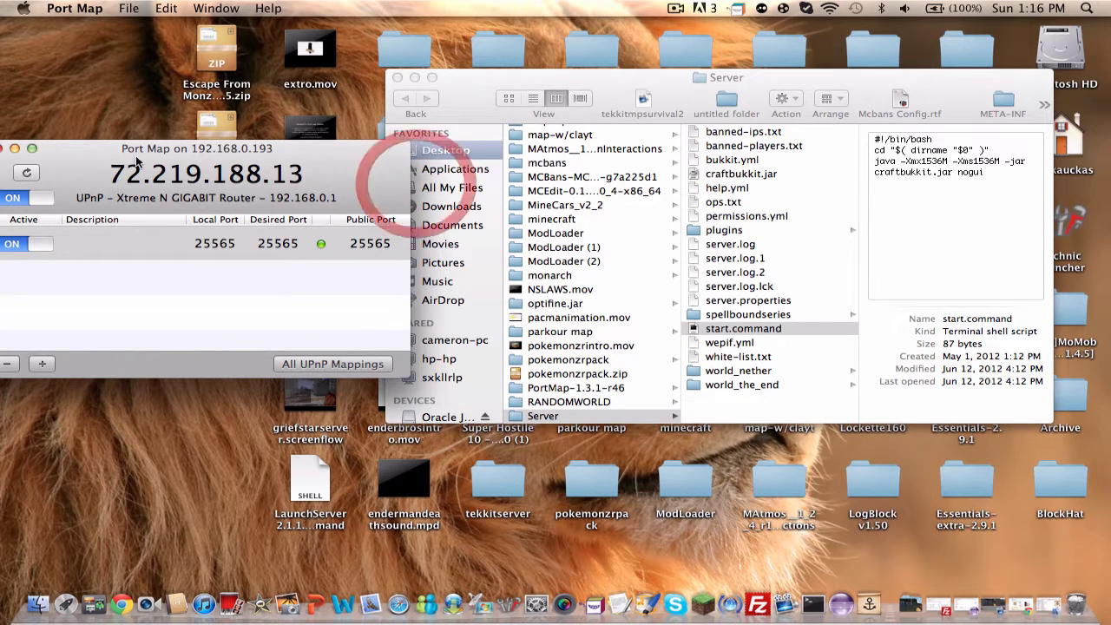
drag(88, 154, 116, 126)
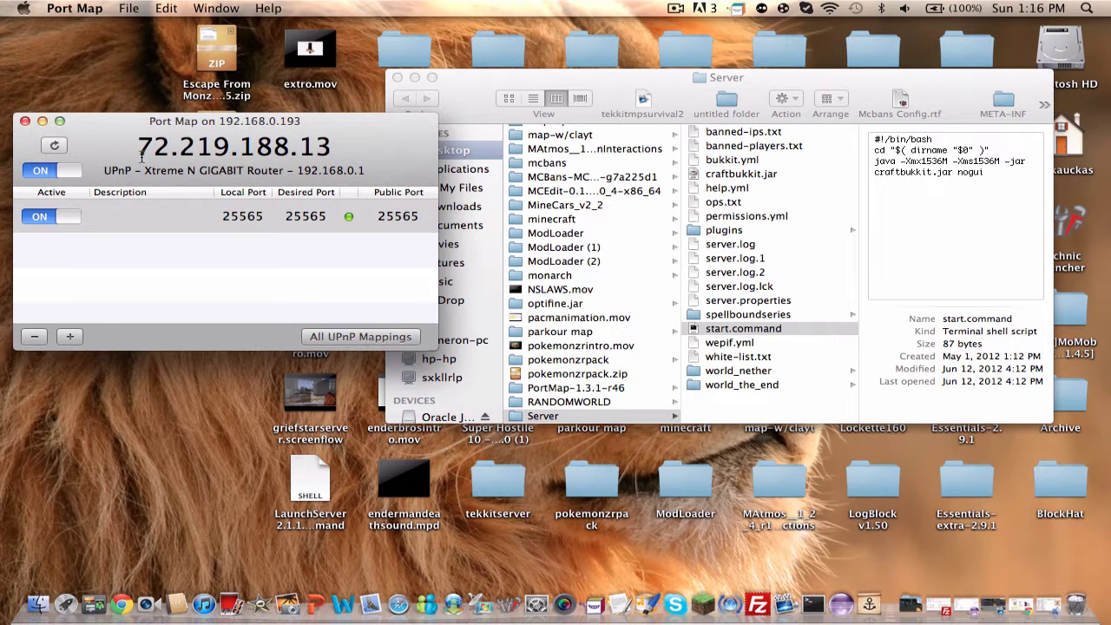
- Try to launch the Minecraft server from start.command with the existing port mapping, and terminate it by closing its Terminal window
double_click(787, 328)
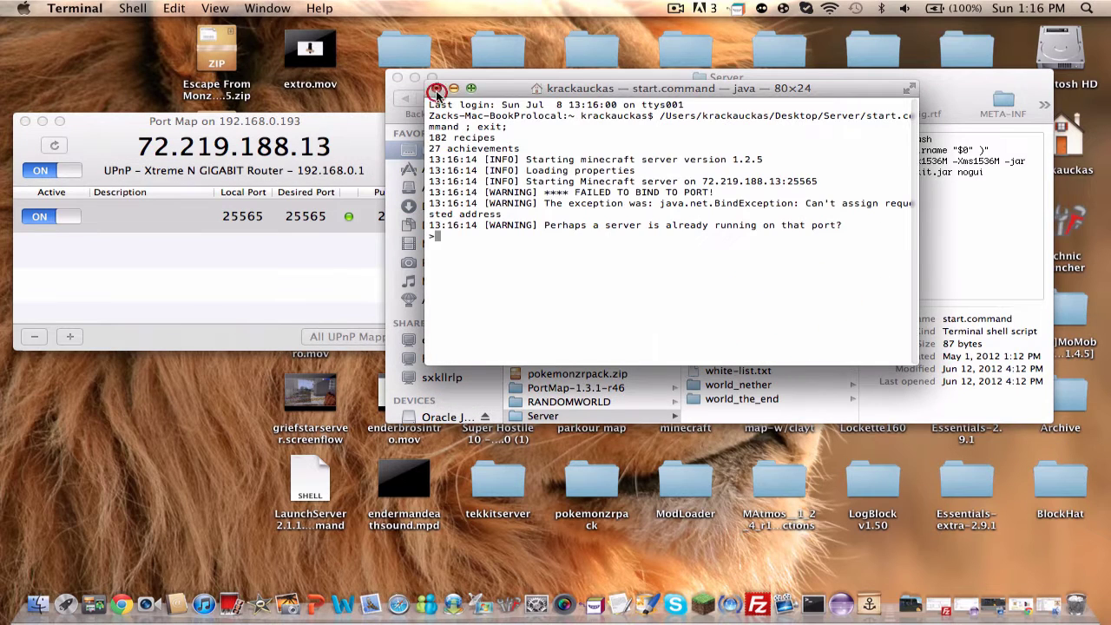
click(437, 92)
click(790, 178)
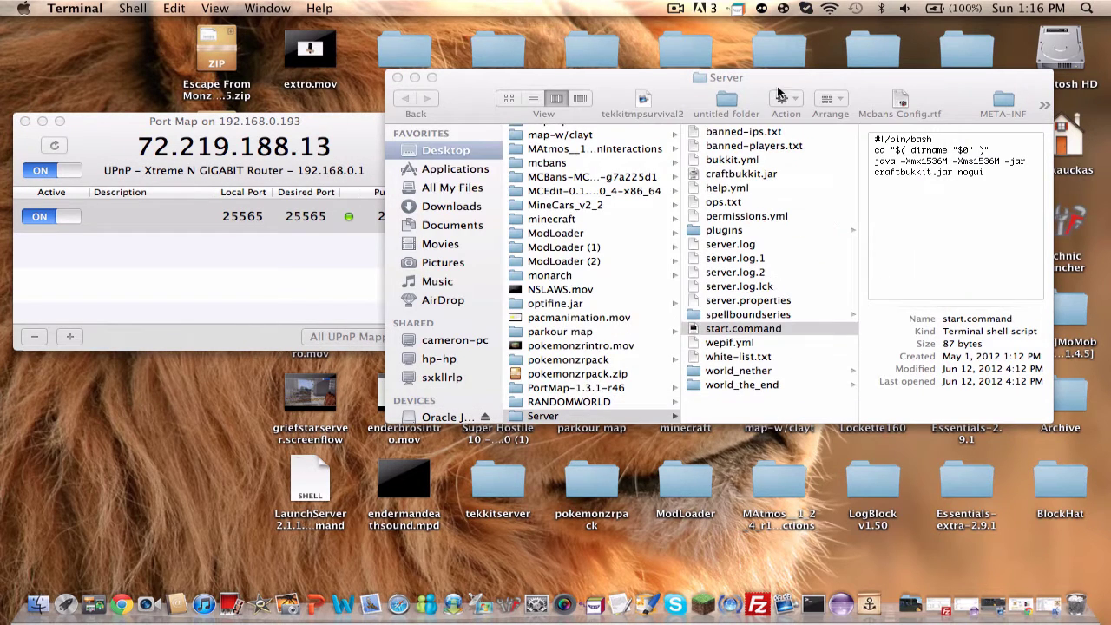
- Move the Server folder window clear of Port Map and remove the 25565 port mapping
drag(779, 94, 804, 109)
click(355, 143)
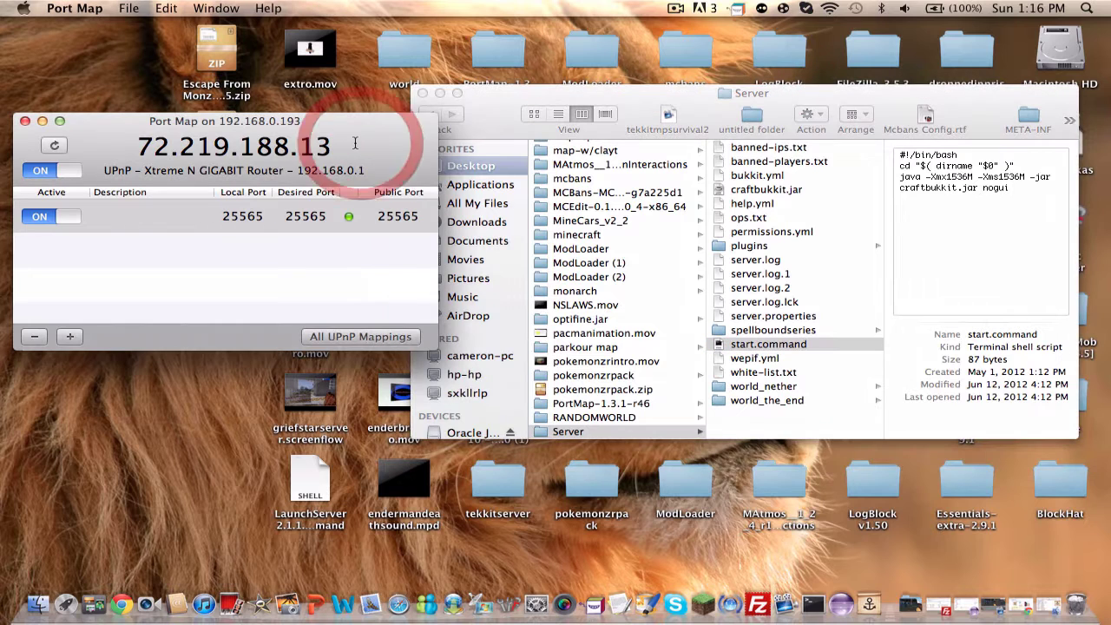
click(181, 216)
click(34, 336)
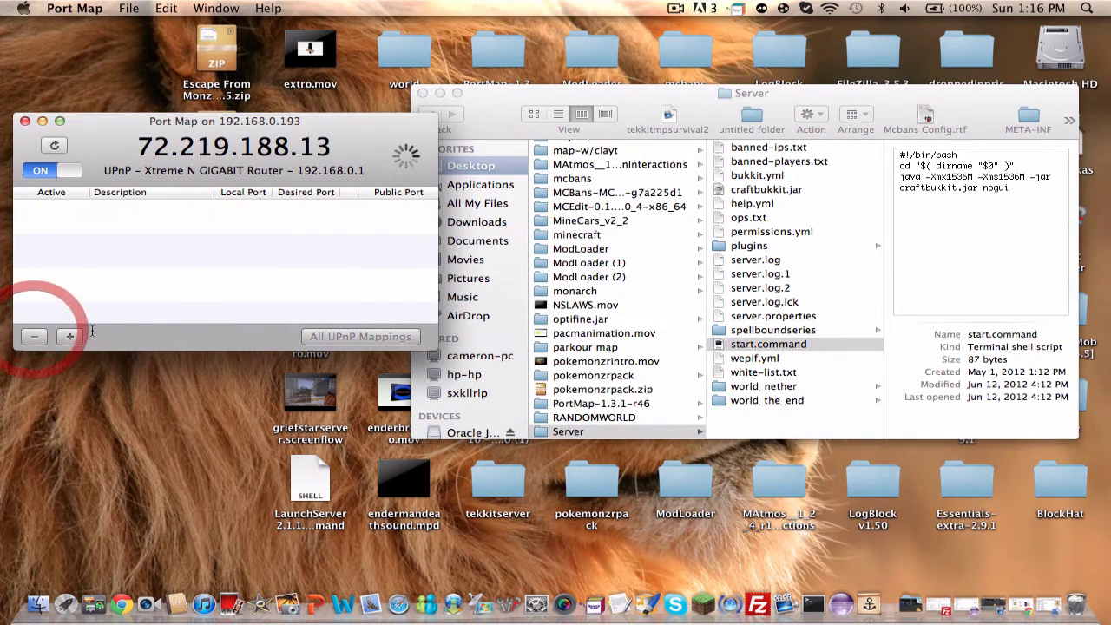
- Add a Port Map mapping with local and desired public port 25510 for both TCP and UDP
click(71, 336)
click(233, 240)
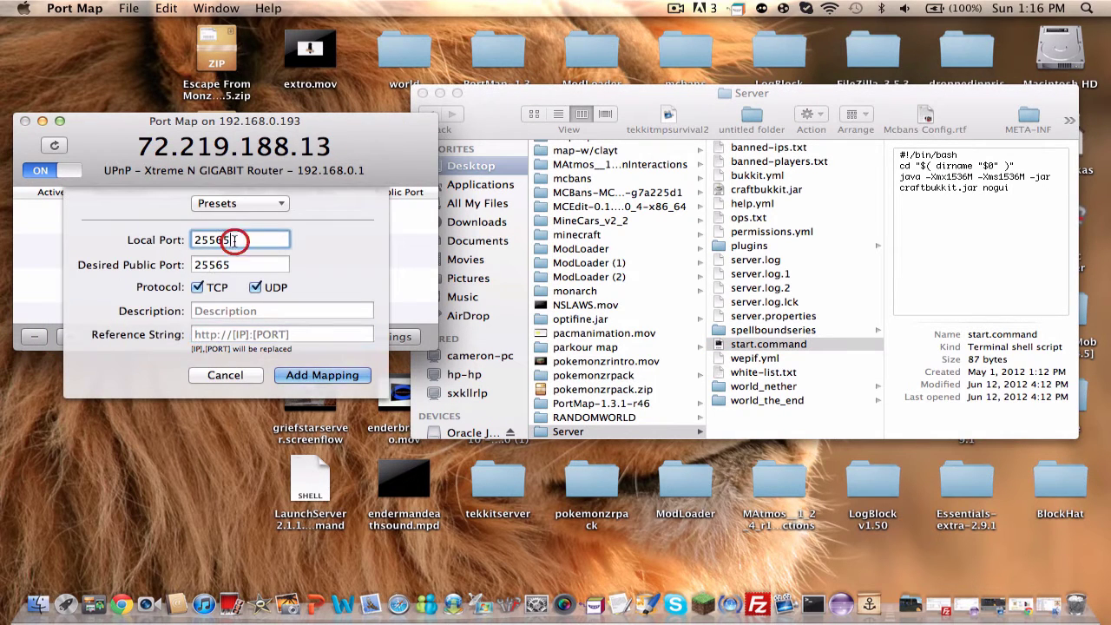
key(BackSpace)
key(BackSpace)
text(10)
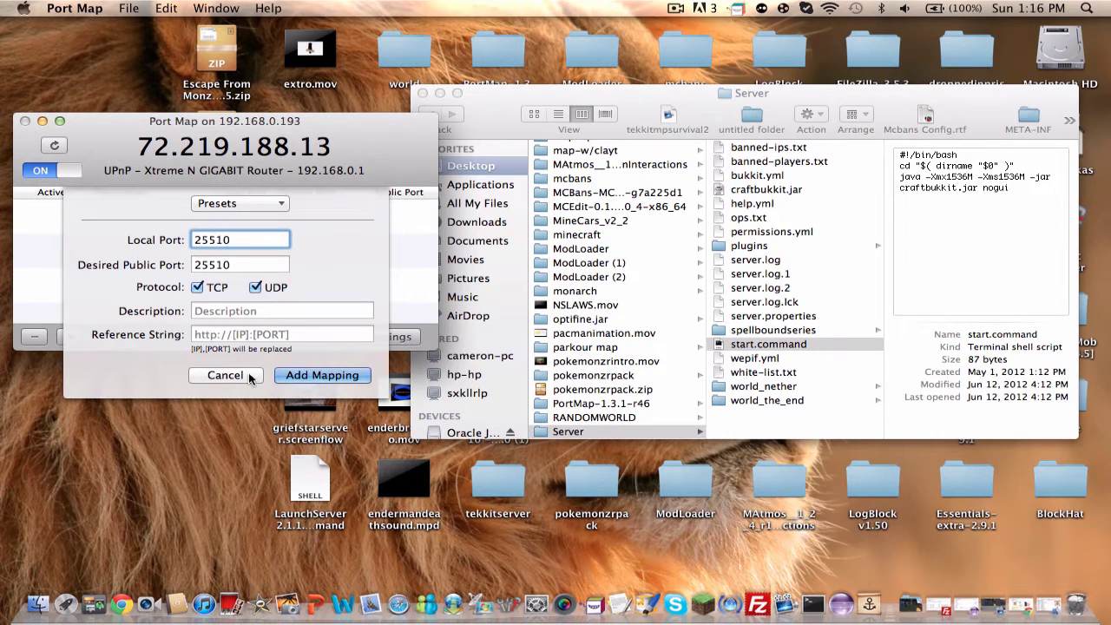
click(321, 375)
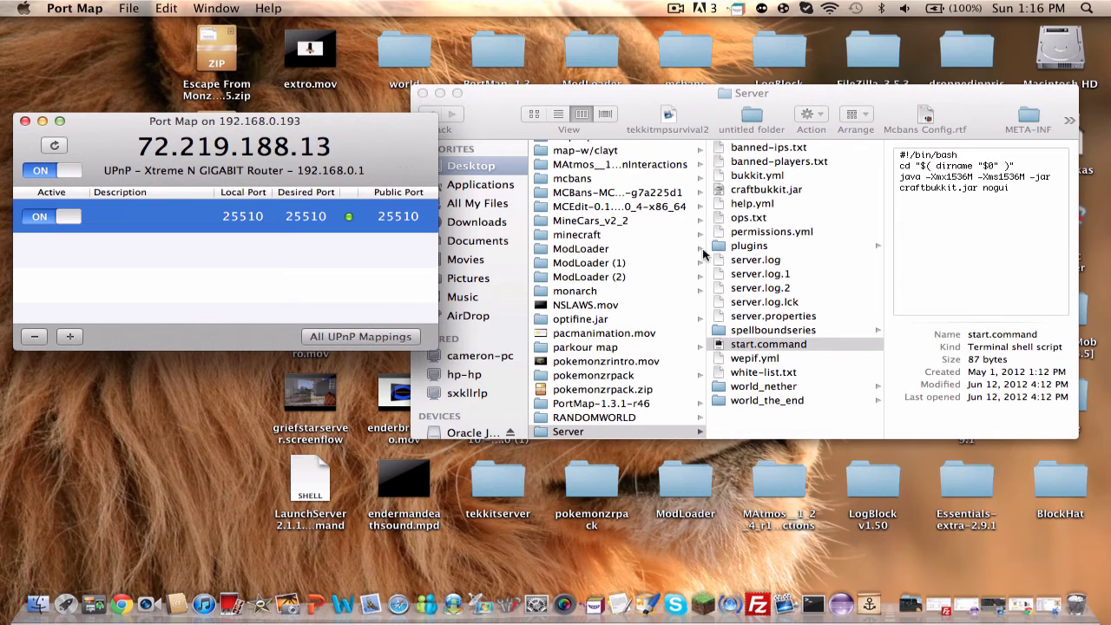
- Set server-port to 25510 in server.properties, save the file and close it
double_click(768, 316)
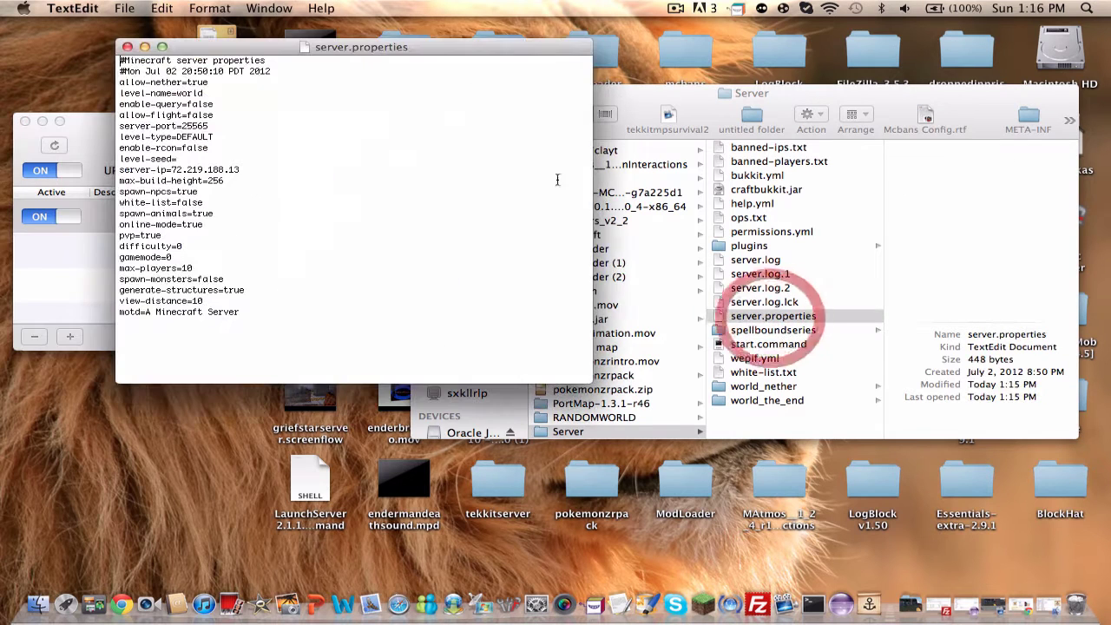
click(225, 124)
key(BackSpace)
key(BackSpace)
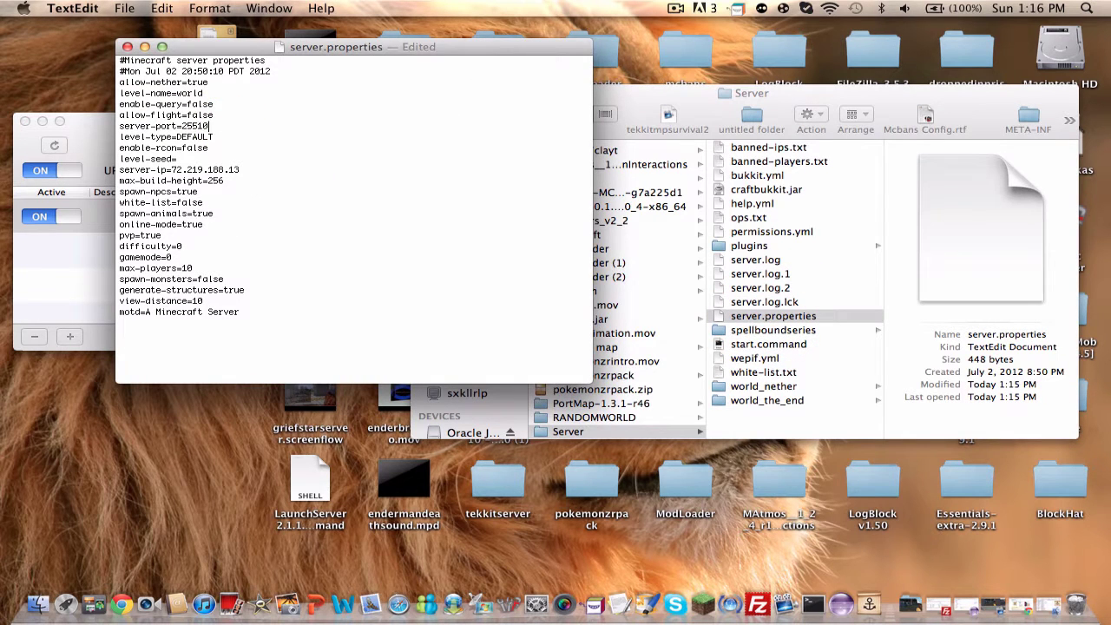
key(super+s)
click(128, 46)
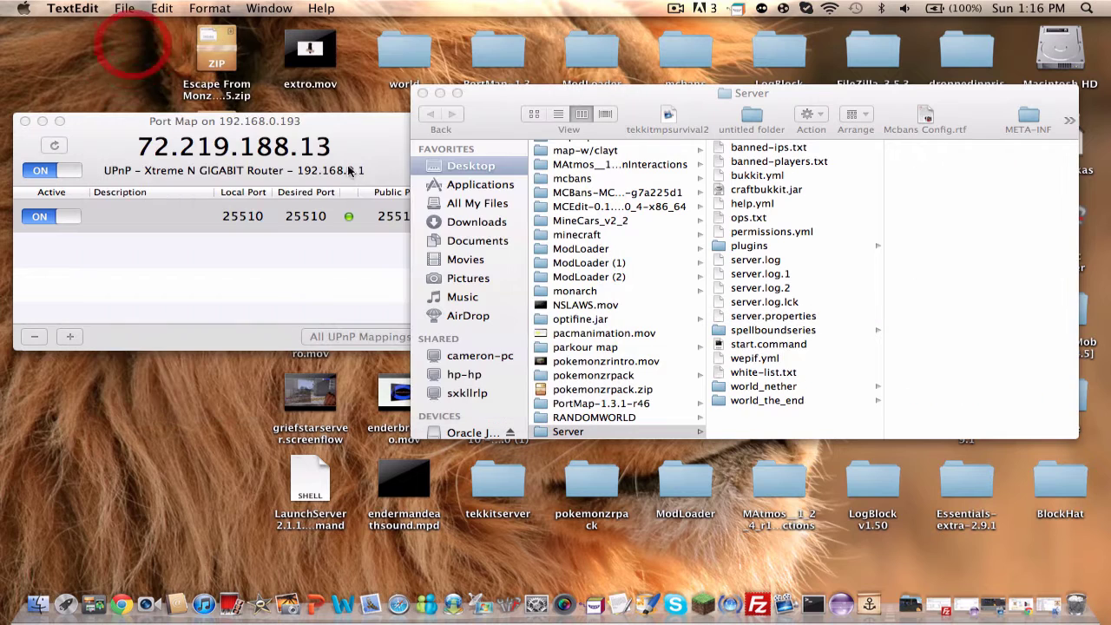
- Try to start the server on port 25510 with start.command, and terminate its Terminal window
double_click(761, 345)
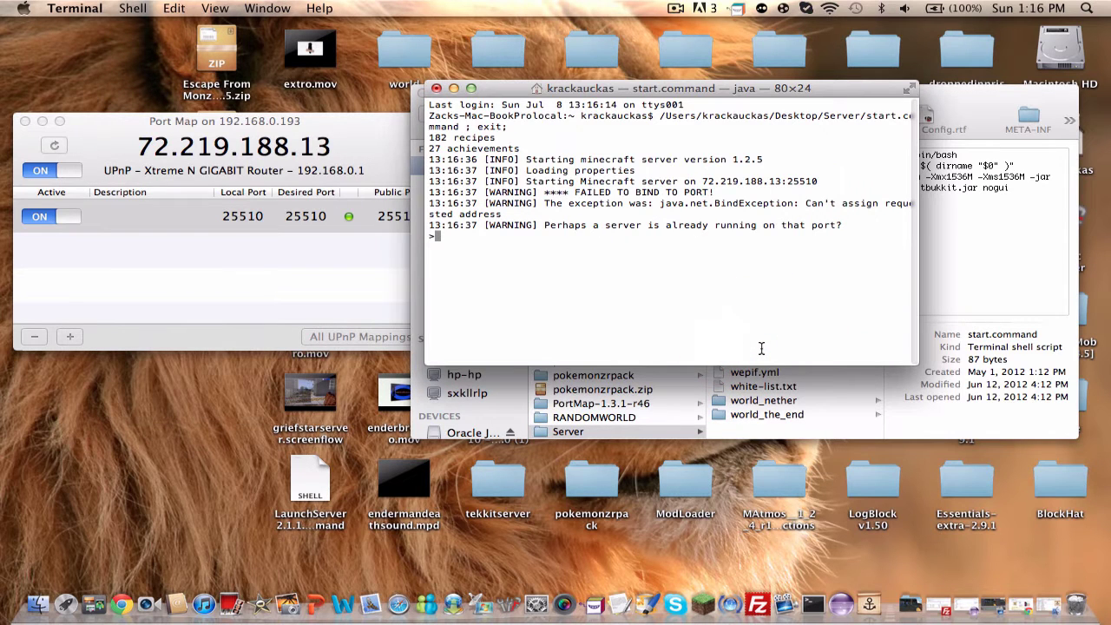
click(436, 87)
click(771, 182)
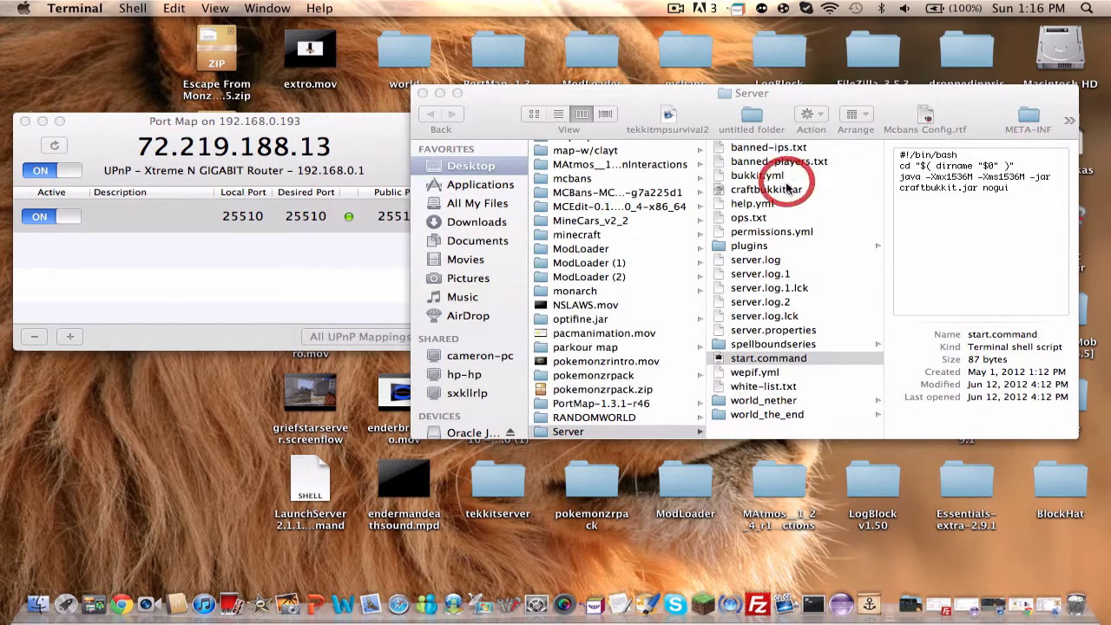
- Reopen server.properties, change server-ip to 192.168.0.193 as in Port Map's title, save the file and close it
double_click(768, 316)
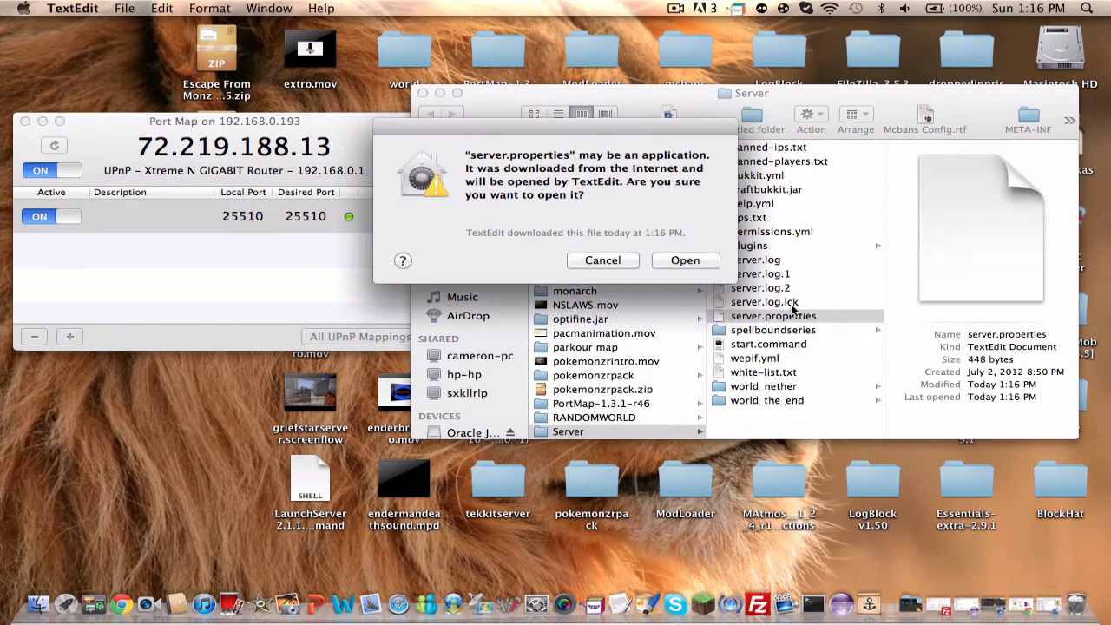
click(668, 260)
drag(336, 51, 628, 44)
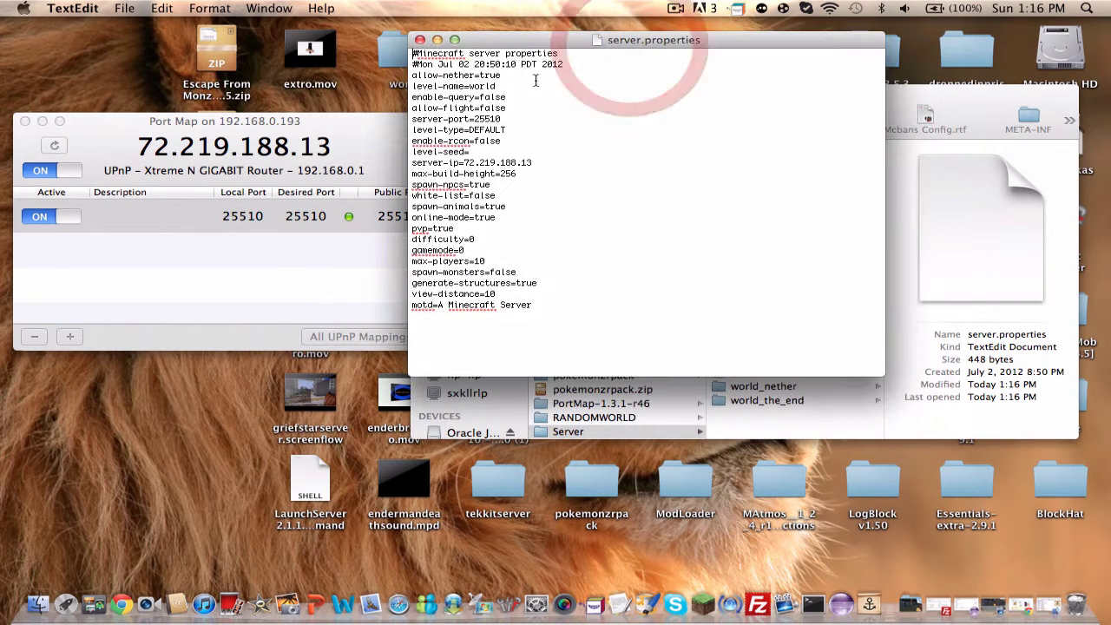
click(533, 162)
key(BackSpace)
key(BackSpace)
key(BackSpace)
key(BackSpace)
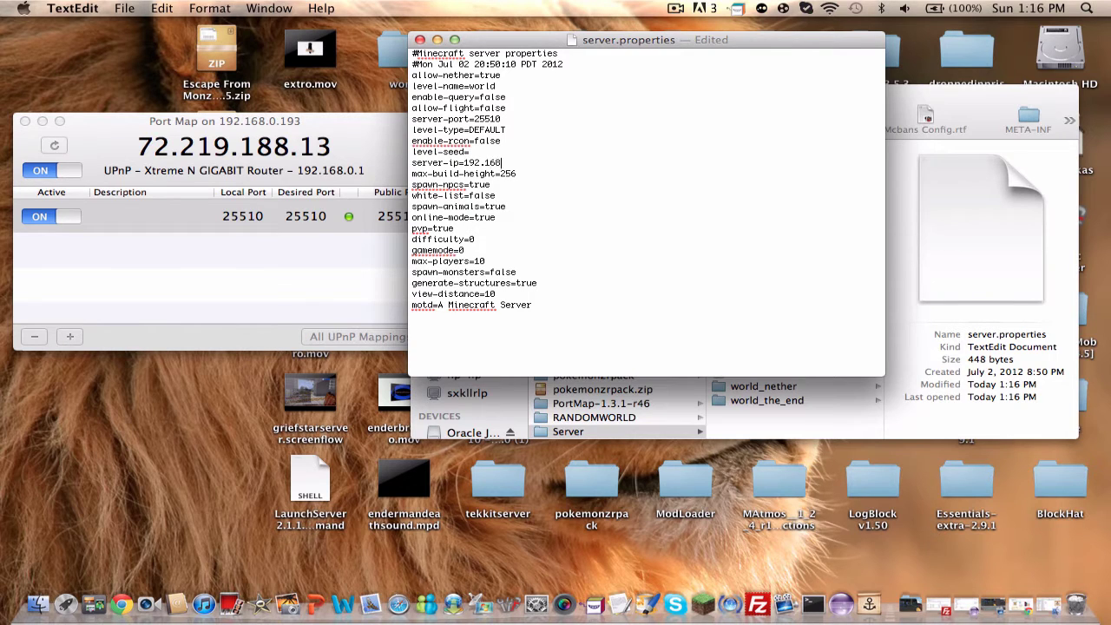
click(361, 134)
drag(302, 120, 281, 119)
click(584, 157)
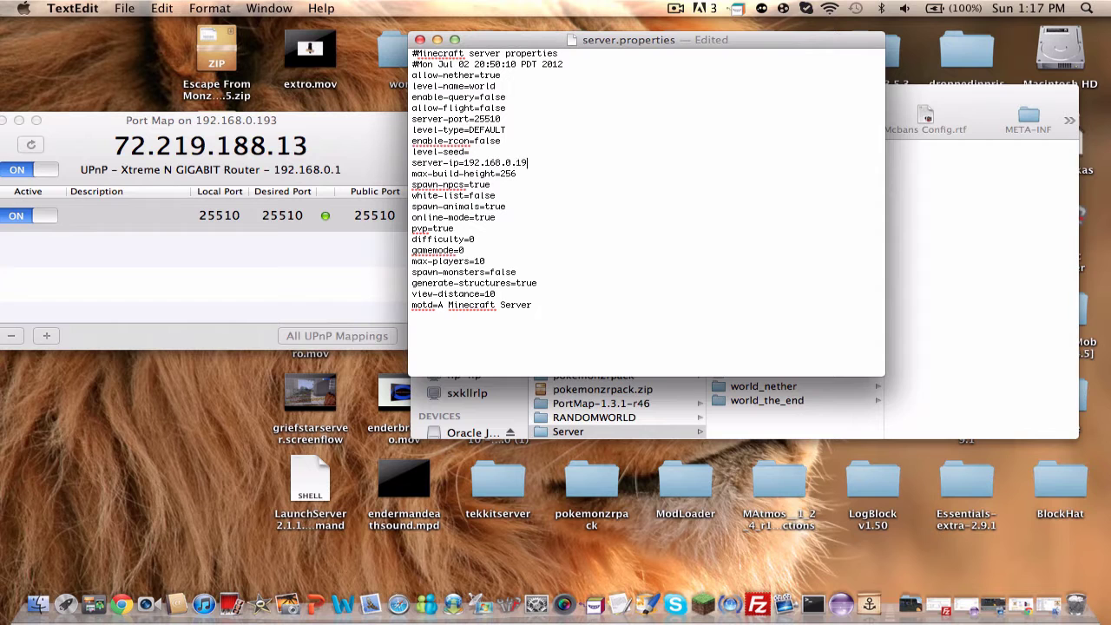
key(super+s)
click(420, 40)
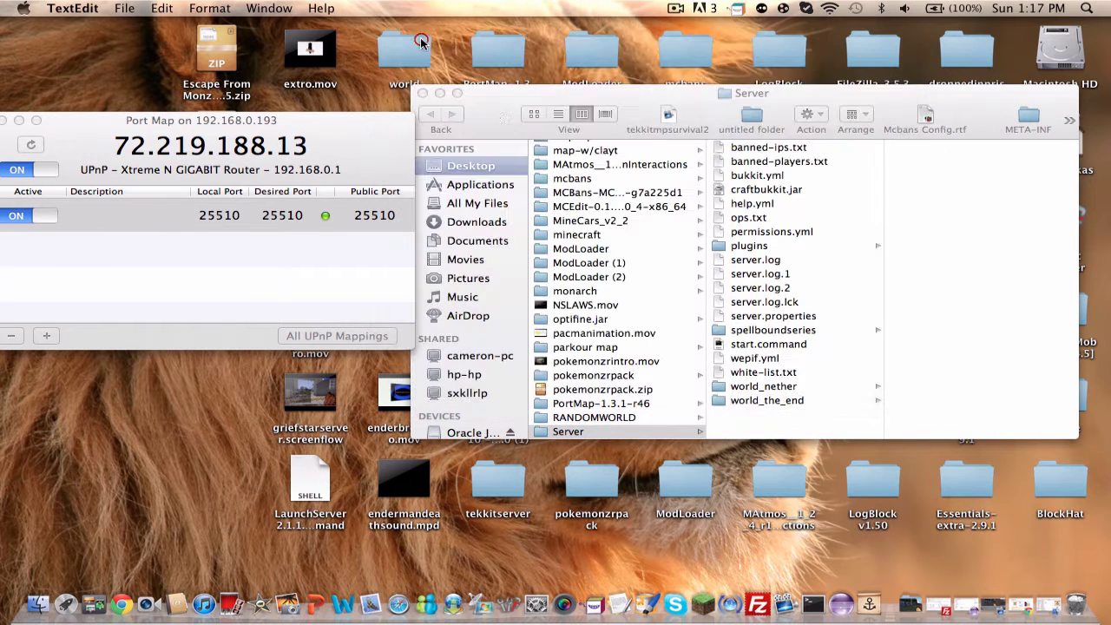
- Launch the Minecraft server with start.command and examine the HerpDerp0.1.jar plugin entry in the Terminal log
double_click(764, 344)
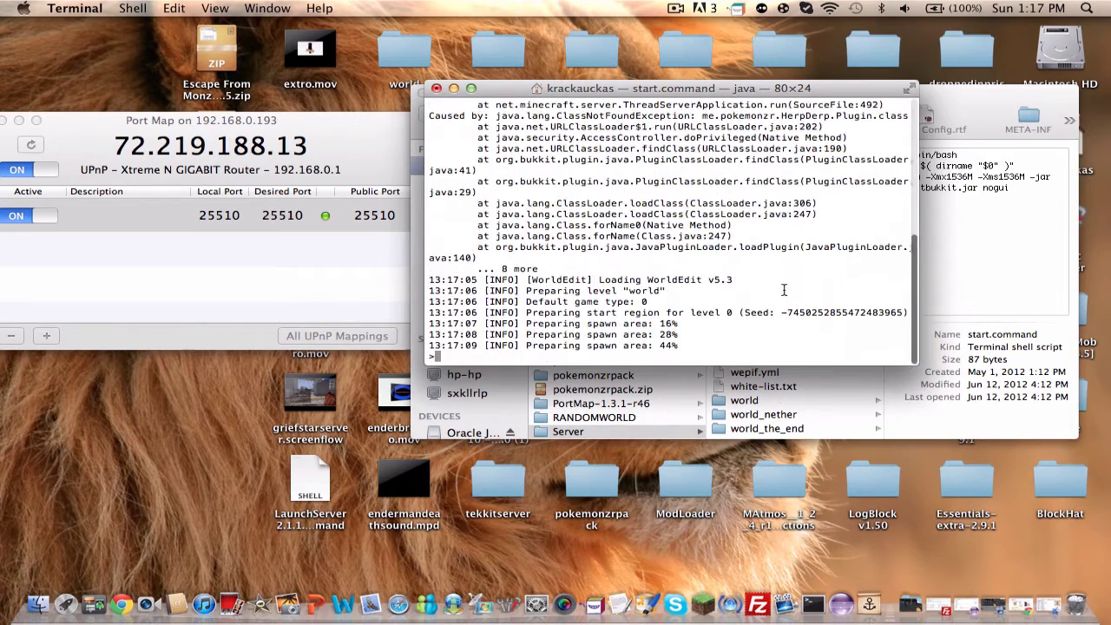
scroll(783, 289, up, 6)
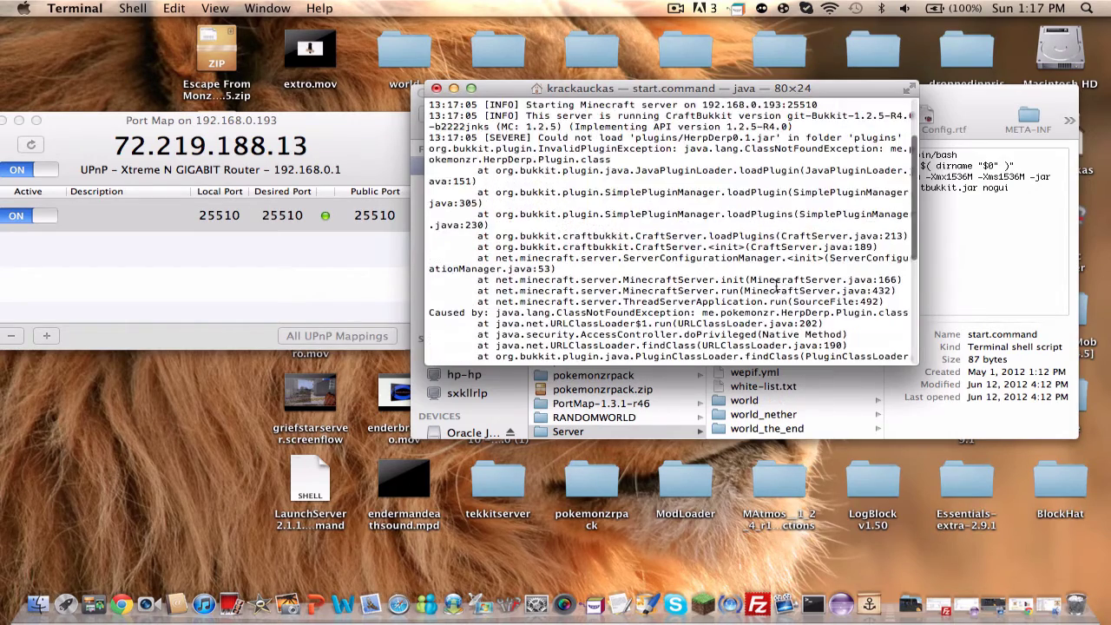
click(535, 139)
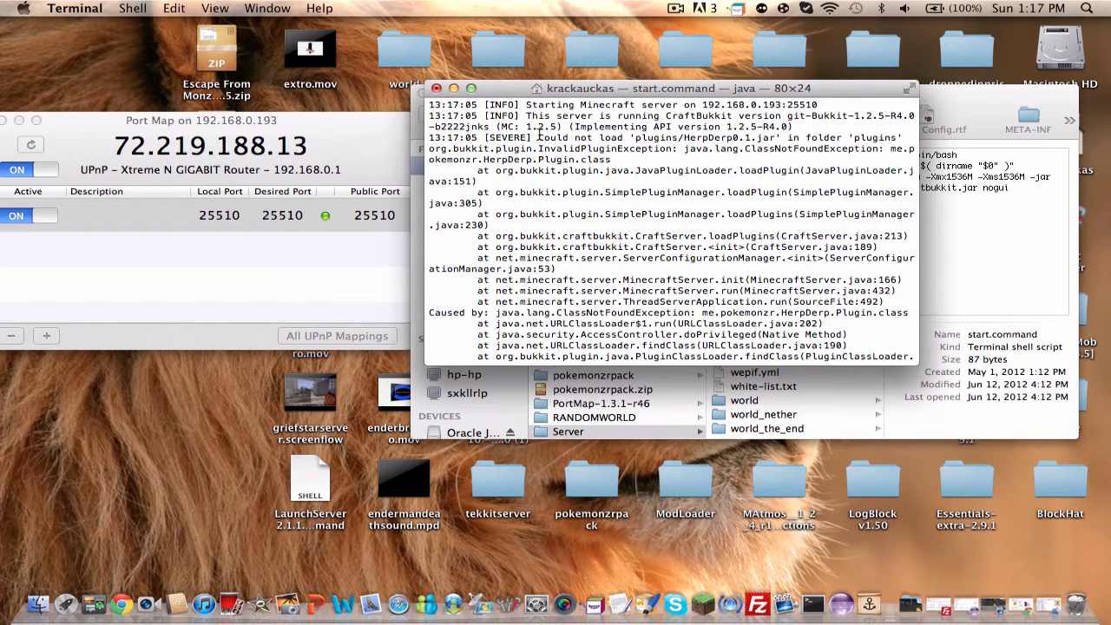
drag(538, 137, 711, 144)
click(712, 144)
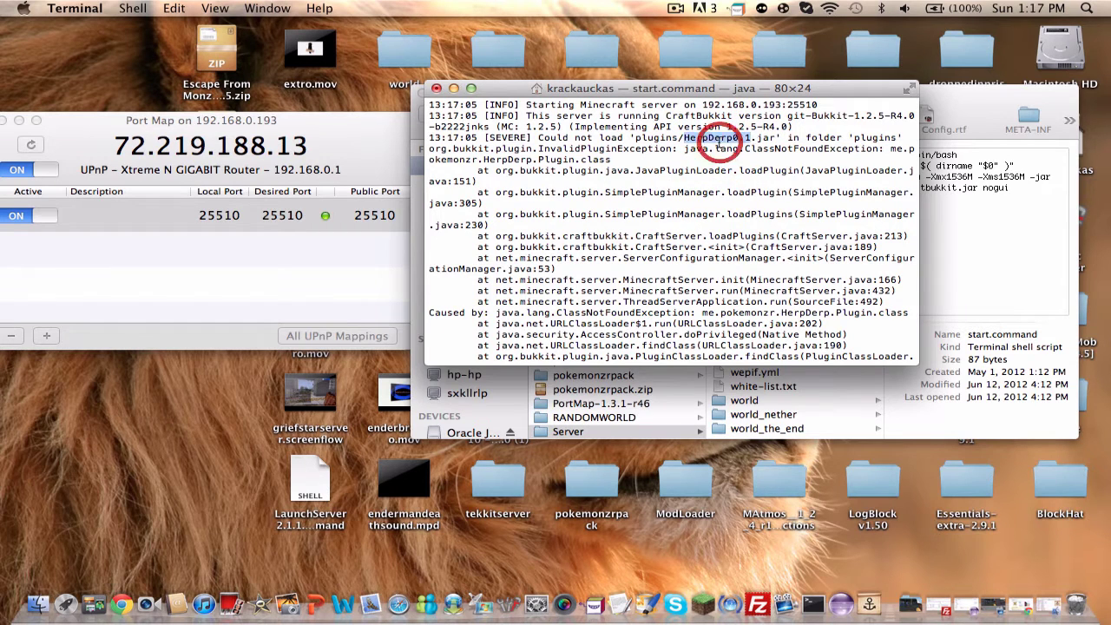
double_click(809, 137)
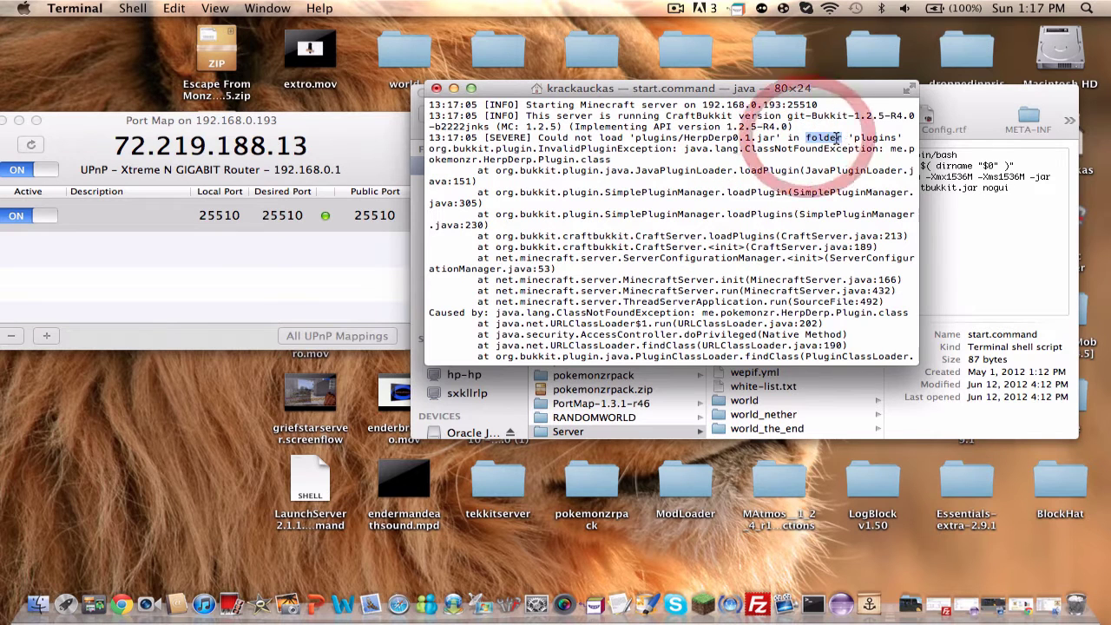
click(847, 137)
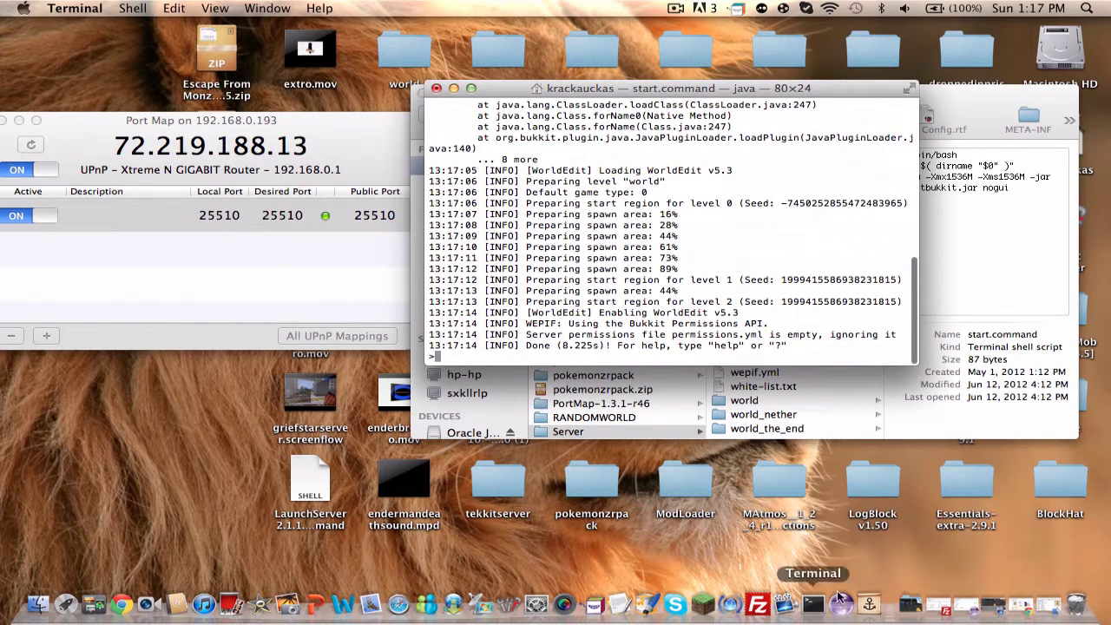
- Open the Minecraft launcher, arrange the windows beside Port Map, and log in with the remembered account credentials
click(704, 594)
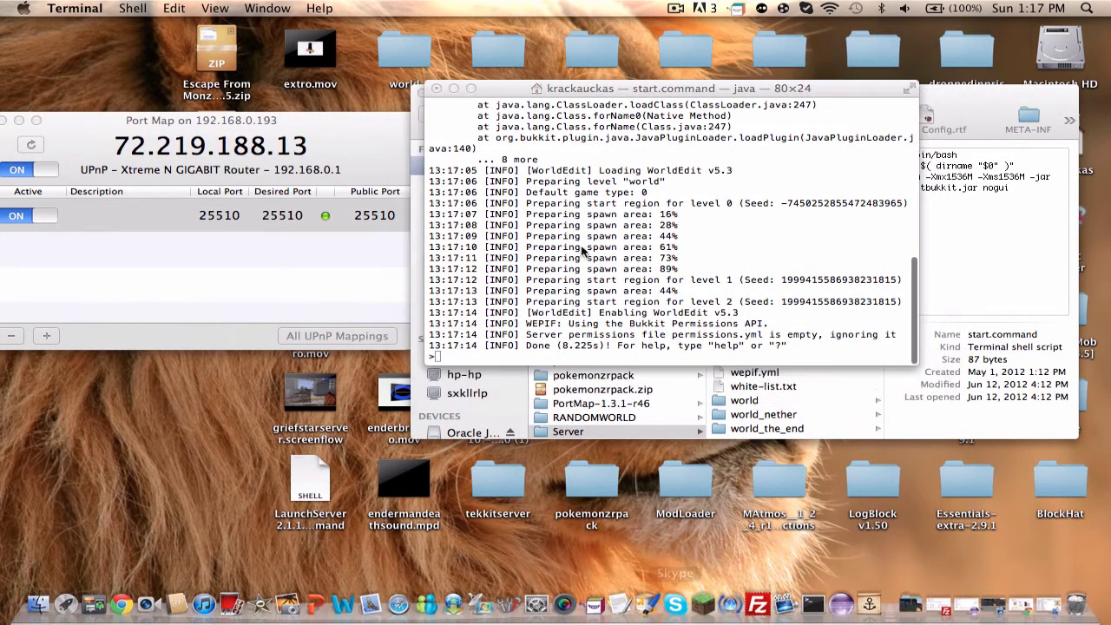
click(369, 161)
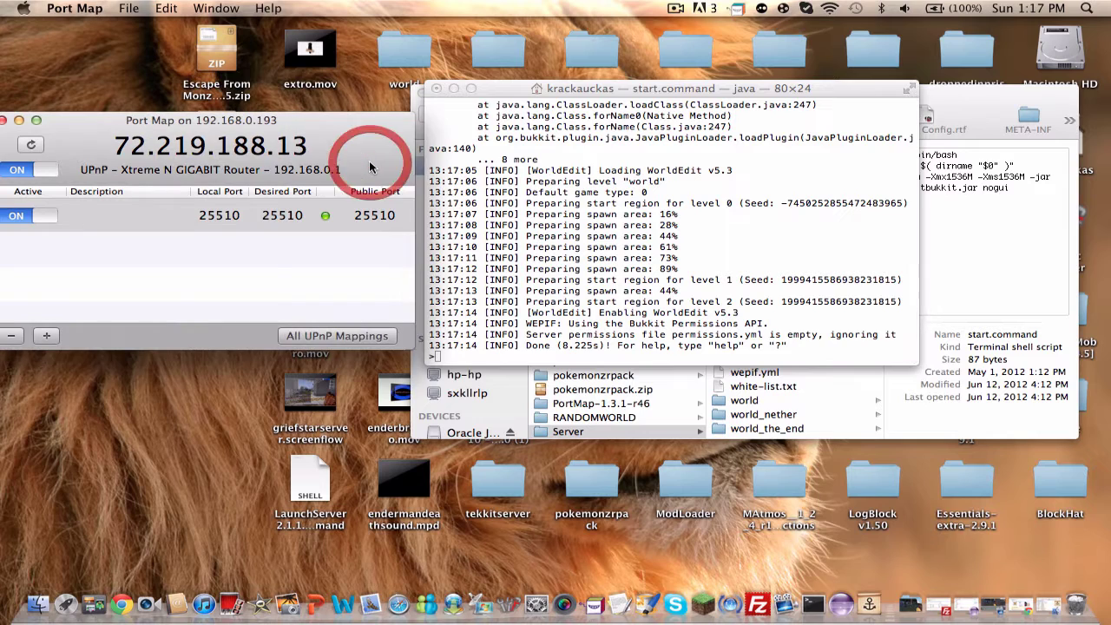
drag(496, 93, 572, 84)
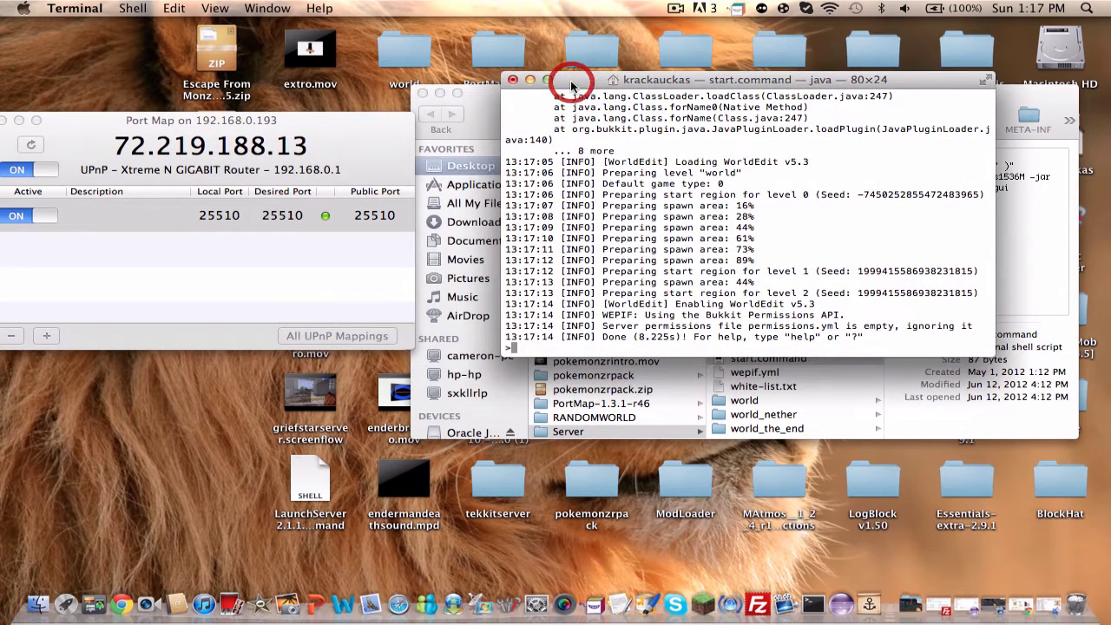
click(344, 174)
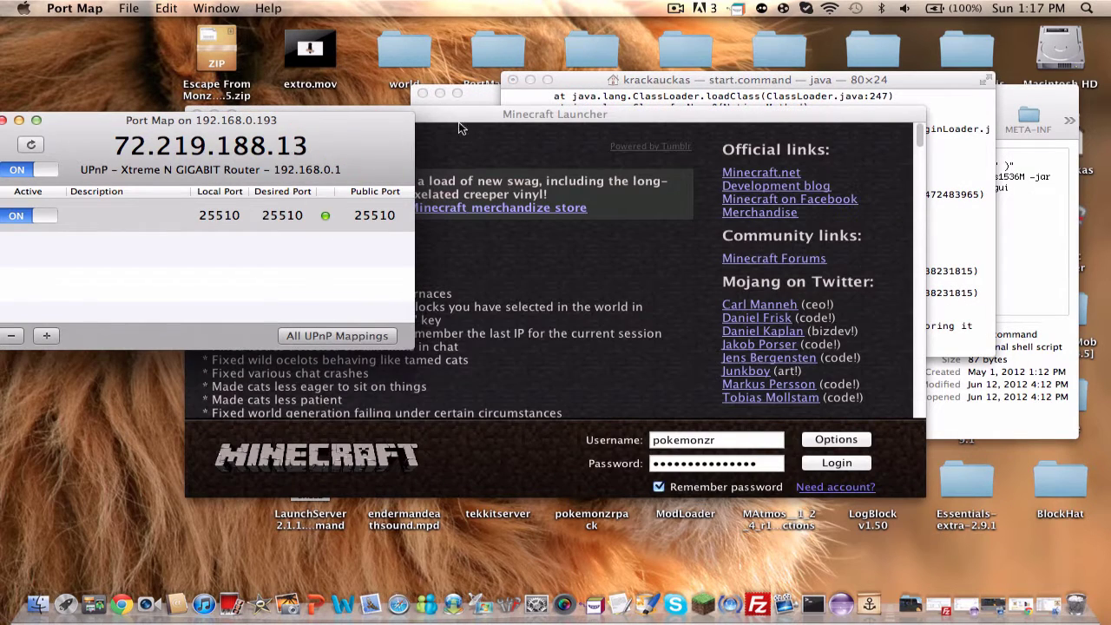
drag(458, 121, 695, 107)
click(245, 136)
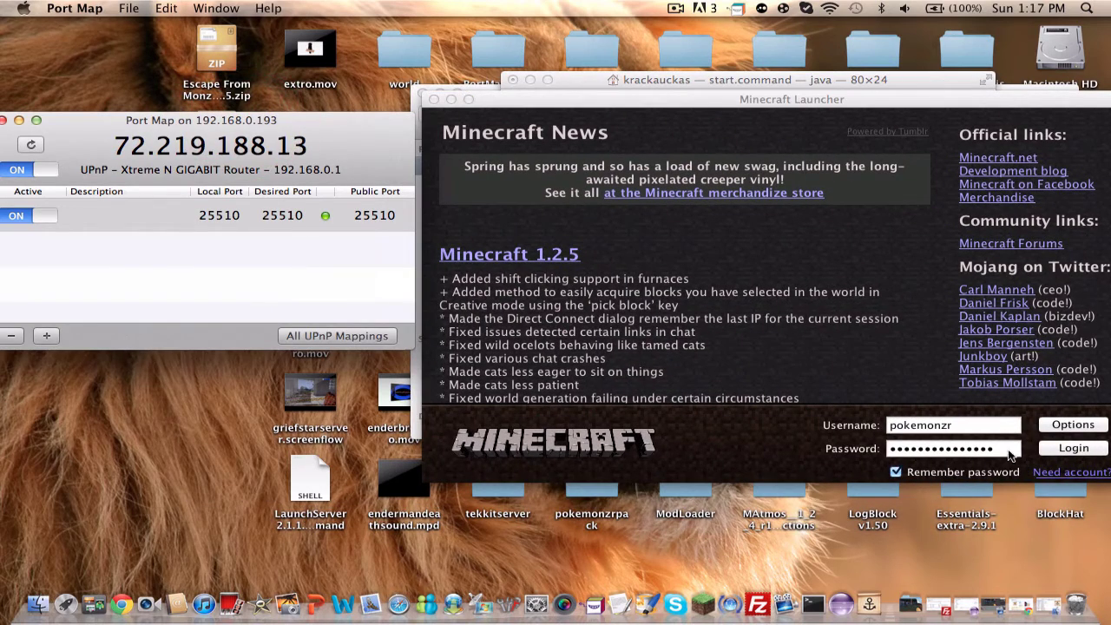
click(1073, 447)
drag(751, 106, 676, 24)
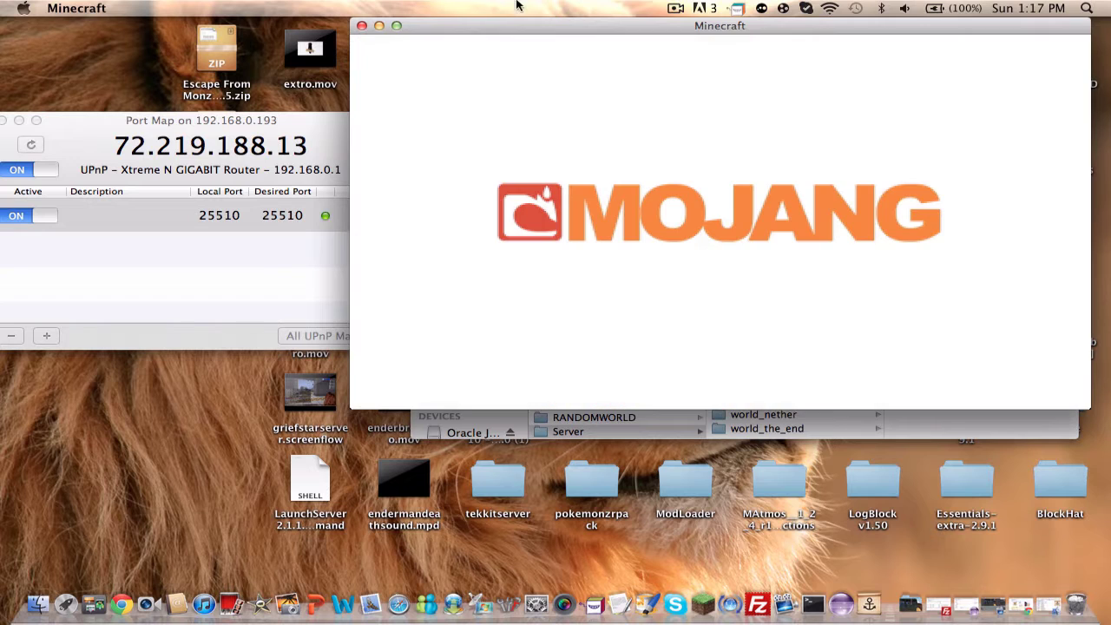
- Point out the router's local IP address in Port Map and return to the Minecraft window
click(272, 168)
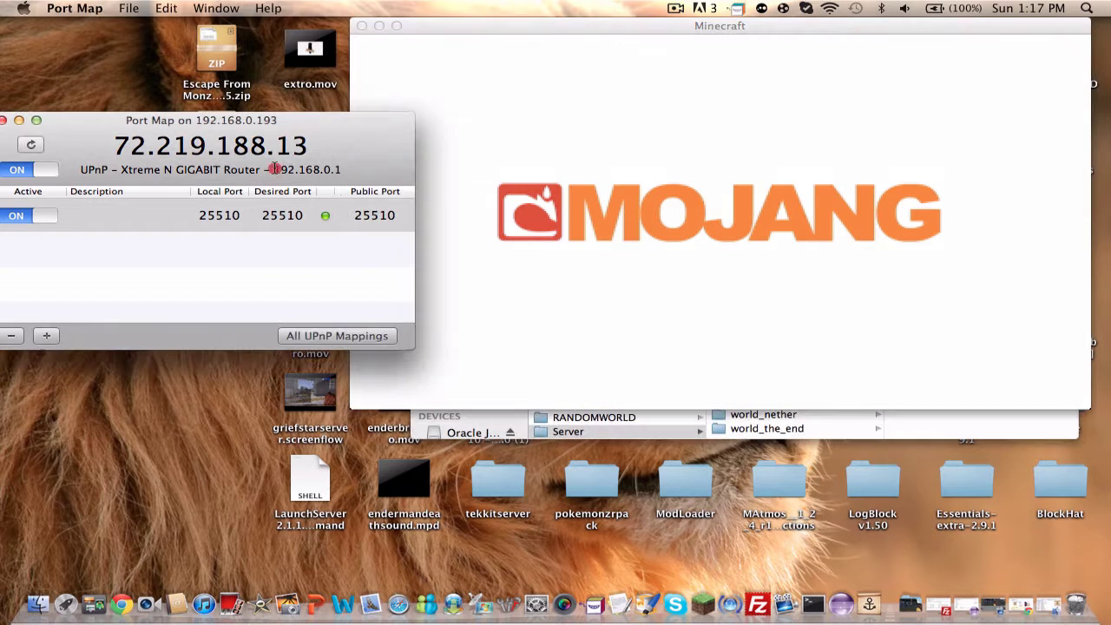
drag(274, 168, 341, 168)
click(416, 128)
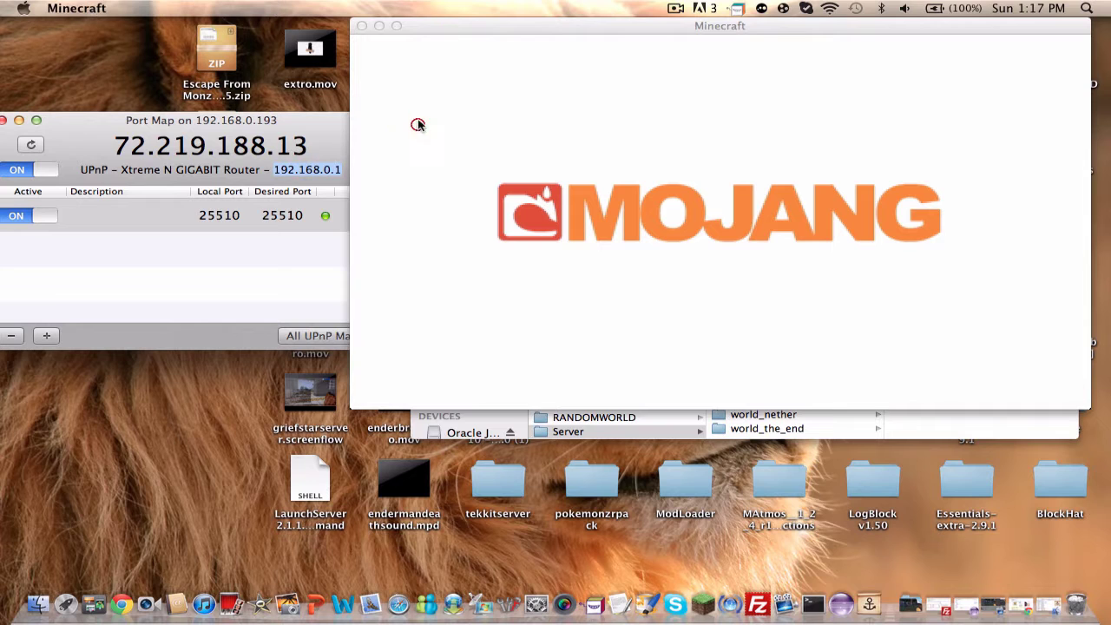
click(462, 23)
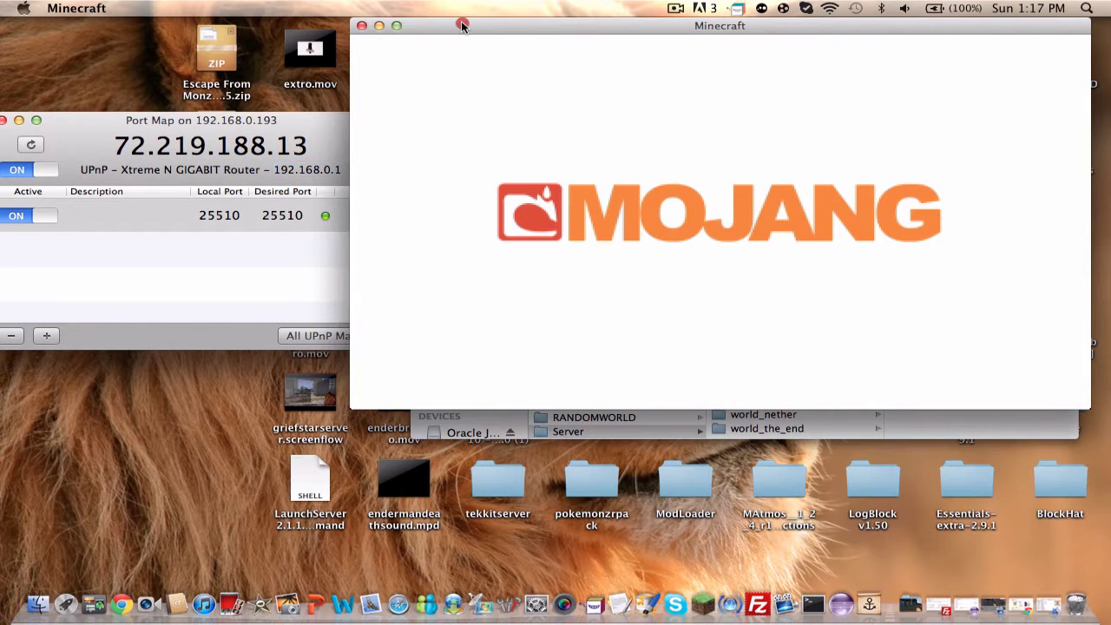
- Open the multiplayer server list and add a new server entry named My Server Port Forwarded
mouse_move(461, 25)
mouse_down()
mouse_move(487, 26)
mouse_move(439, 67)
mouse_move(501, 107)
mouse_move(464, 49)
mouse_up()
click(446, 26)
click(701, 280)
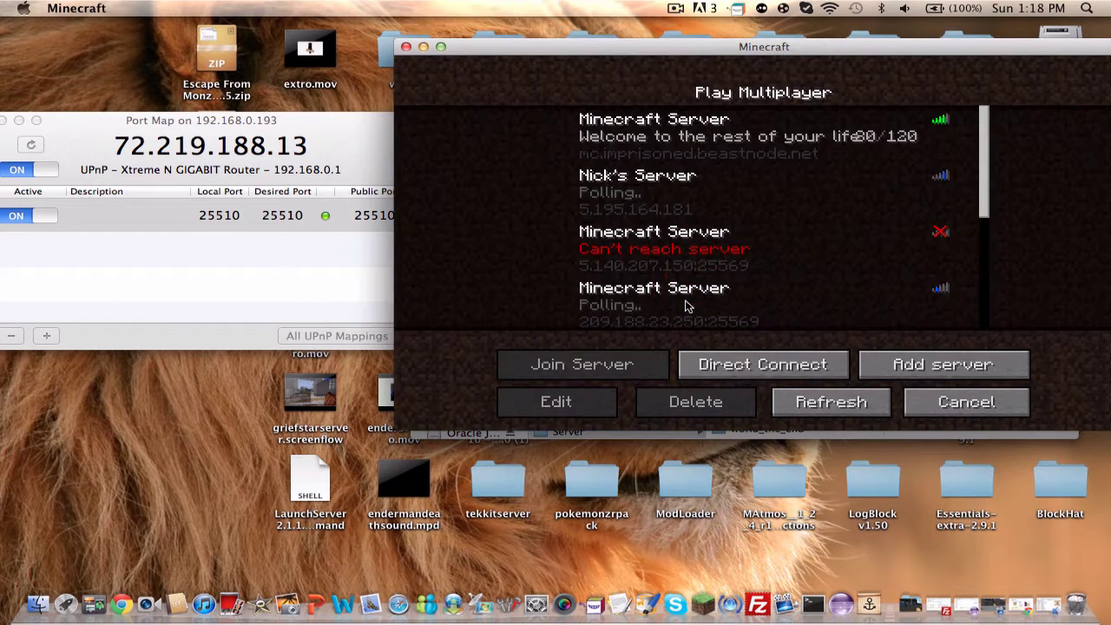
scroll(686, 307, down, 5)
click(876, 363)
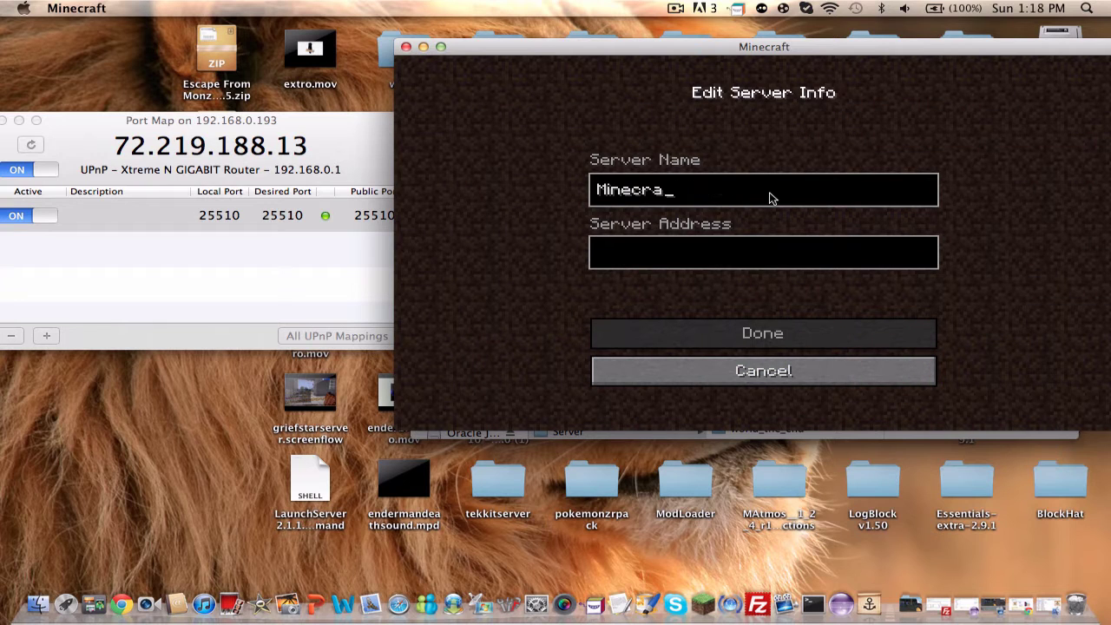
key(BackSpace)
key(BackSpace)
key(BackSpace)
key(BackSpace)
key(BackSpace)
key(BackSpace)
key(BackSpace)
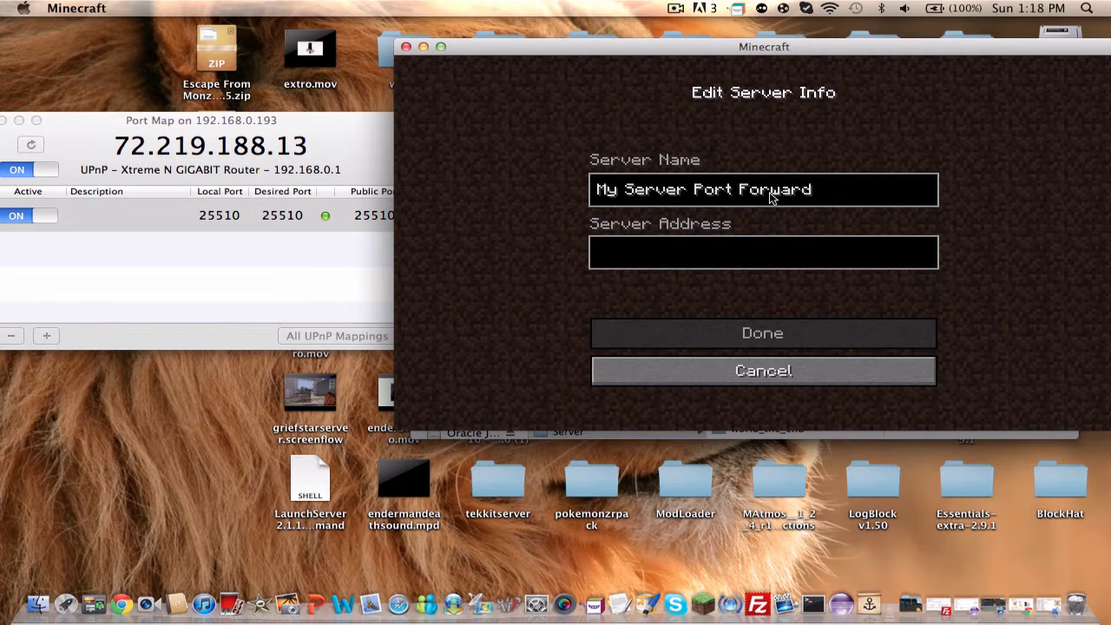
- Set the new entry's server address to 192.168.0.1 and save it to the server list
click(717, 249)
text(m)
key(BackSpace)
text(192.168.)
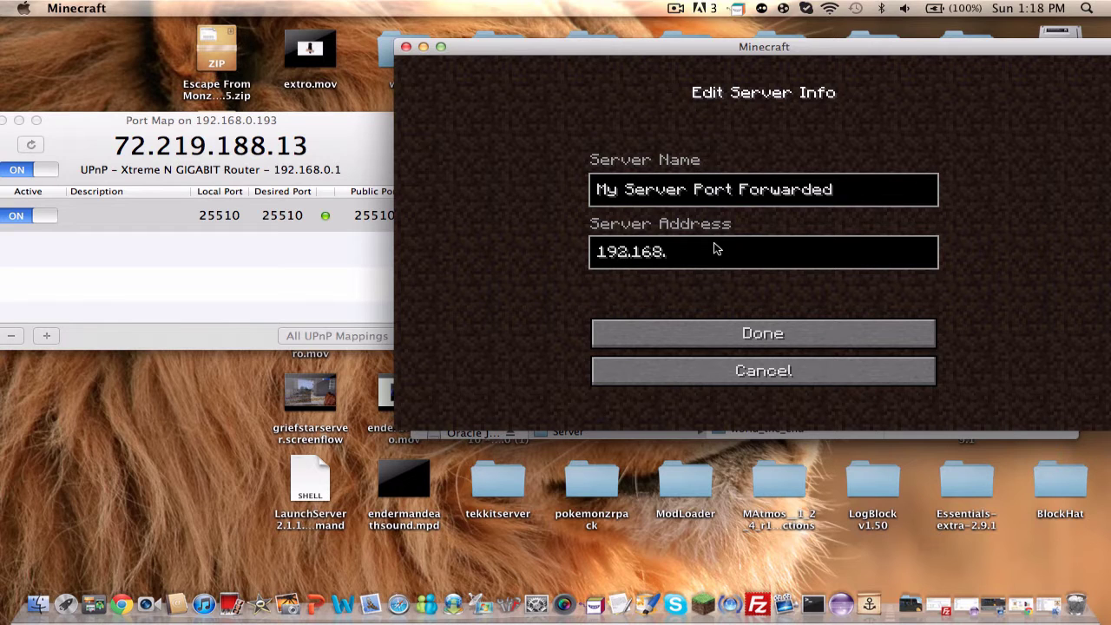
text(0.1)
click(722, 334)
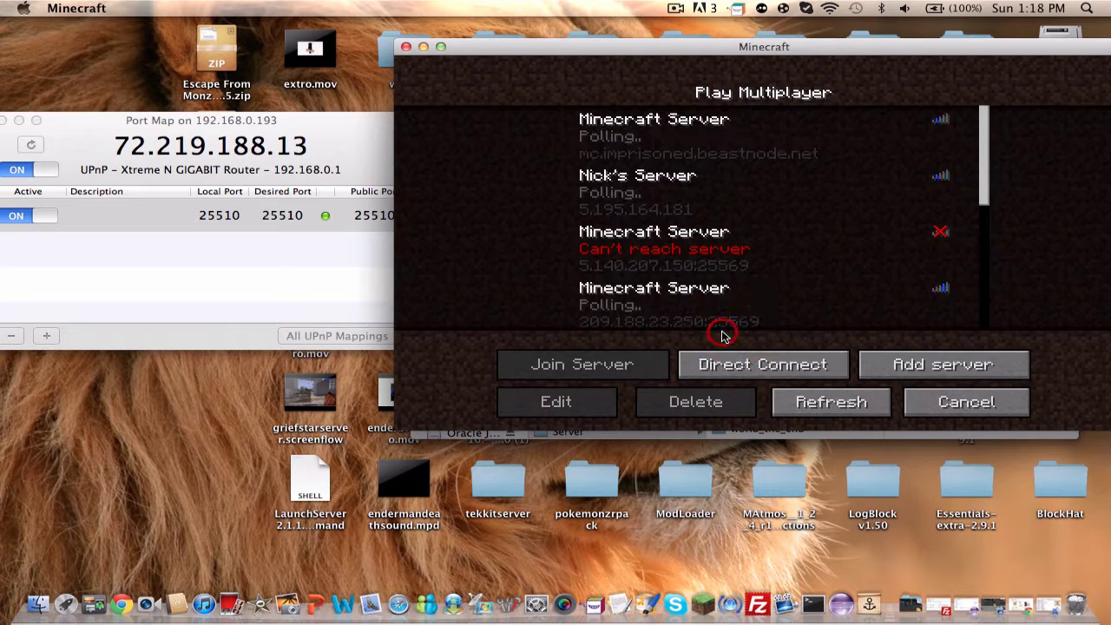
- Edit the My Server Port Forwarded entry to append port :25510 to its address and save it
scroll(720, 295, down, 5)
click(721, 300)
click(556, 401)
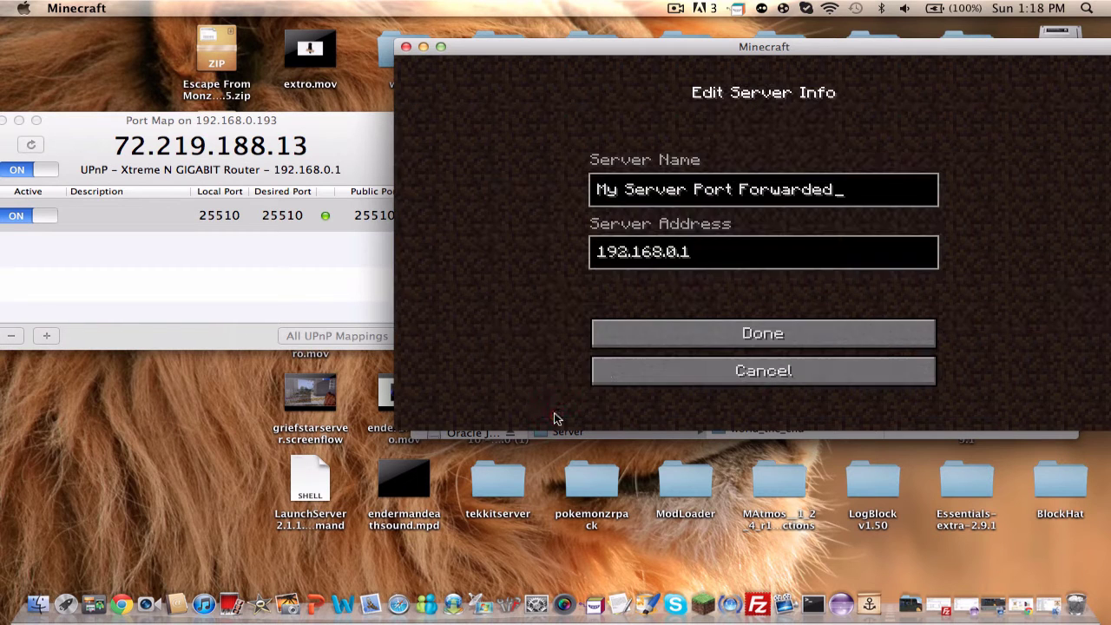
click(735, 244)
text(:25510)
click(763, 350)
- Reopen the My Server Port Forwarded entry, change its address to 192.168.0.193:25510 and save it
scroll(746, 287, down, 5)
click(597, 397)
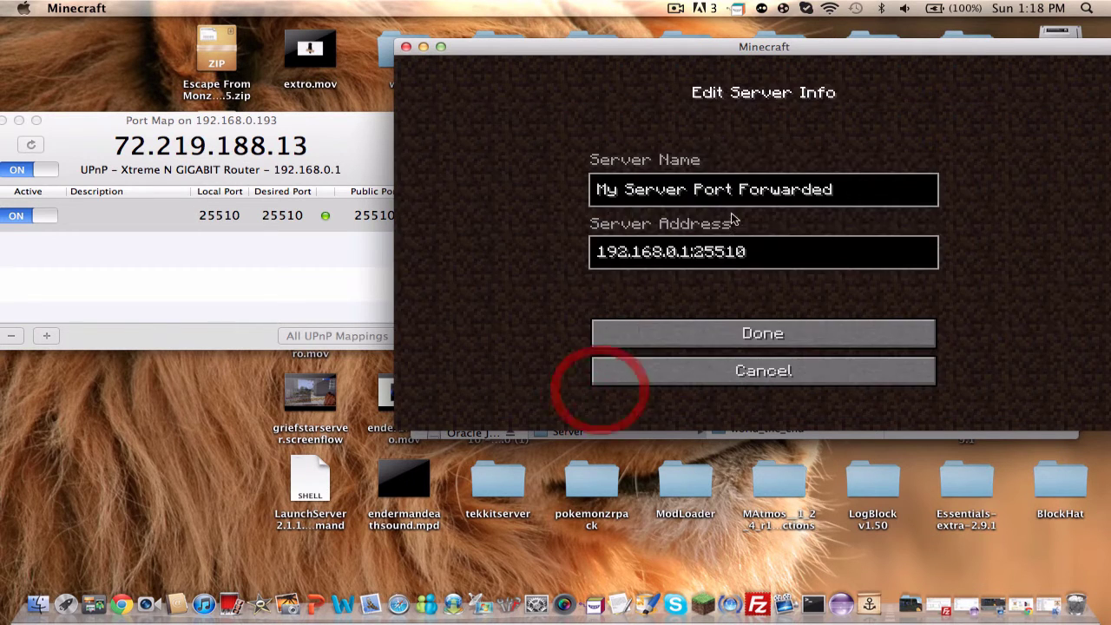
click(692, 254)
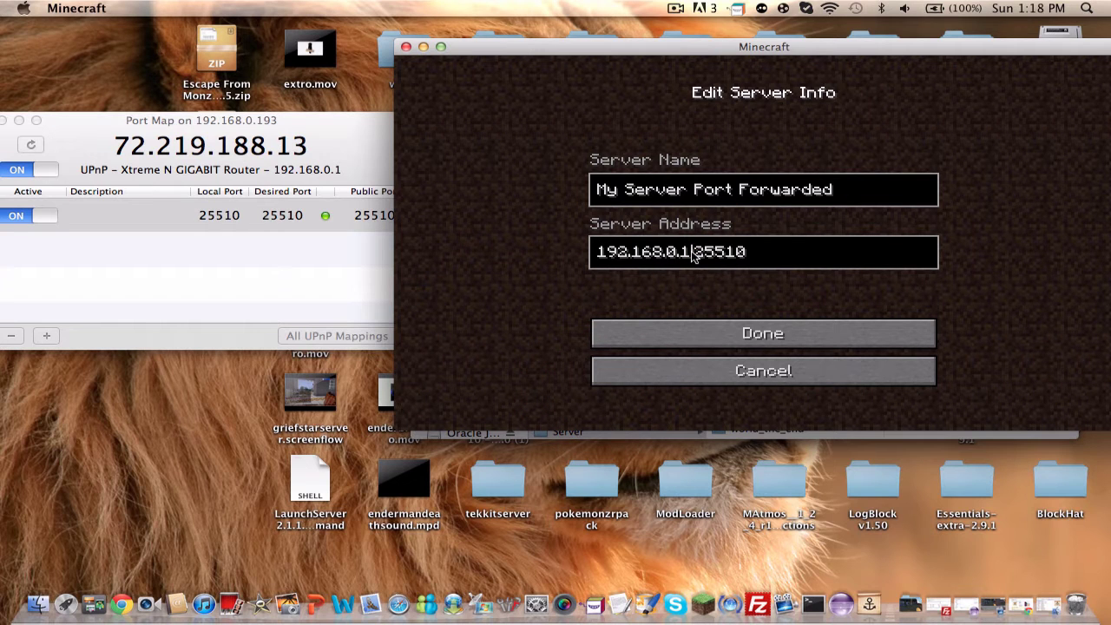
text(93)
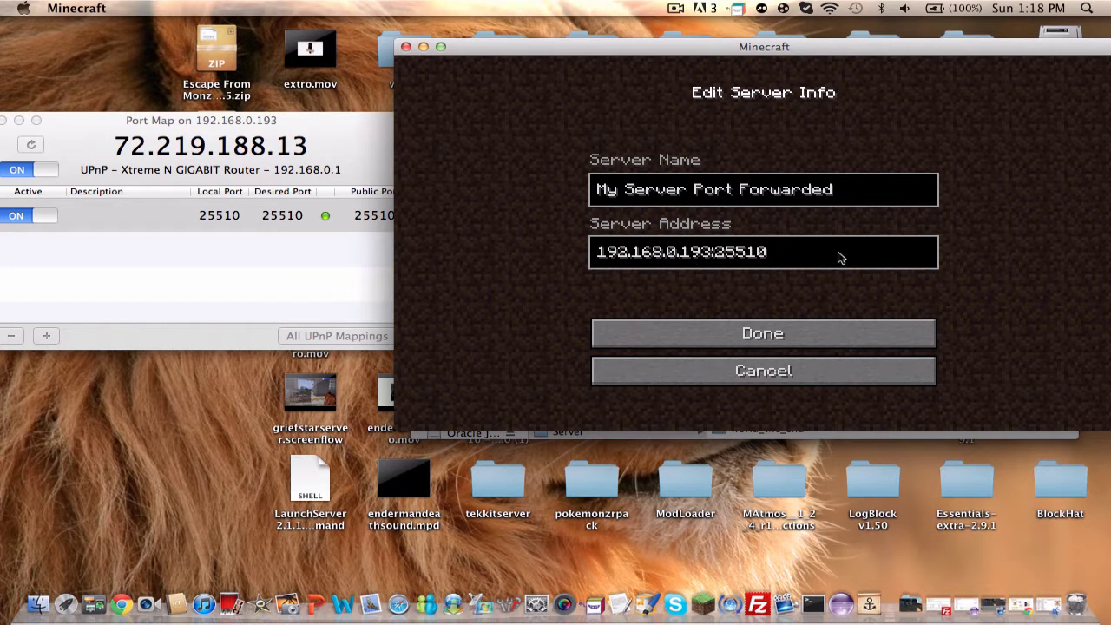
click(802, 321)
- Join My Server Port Forwarded through its local address and walk around the world briefly
scroll(785, 329, down, 5)
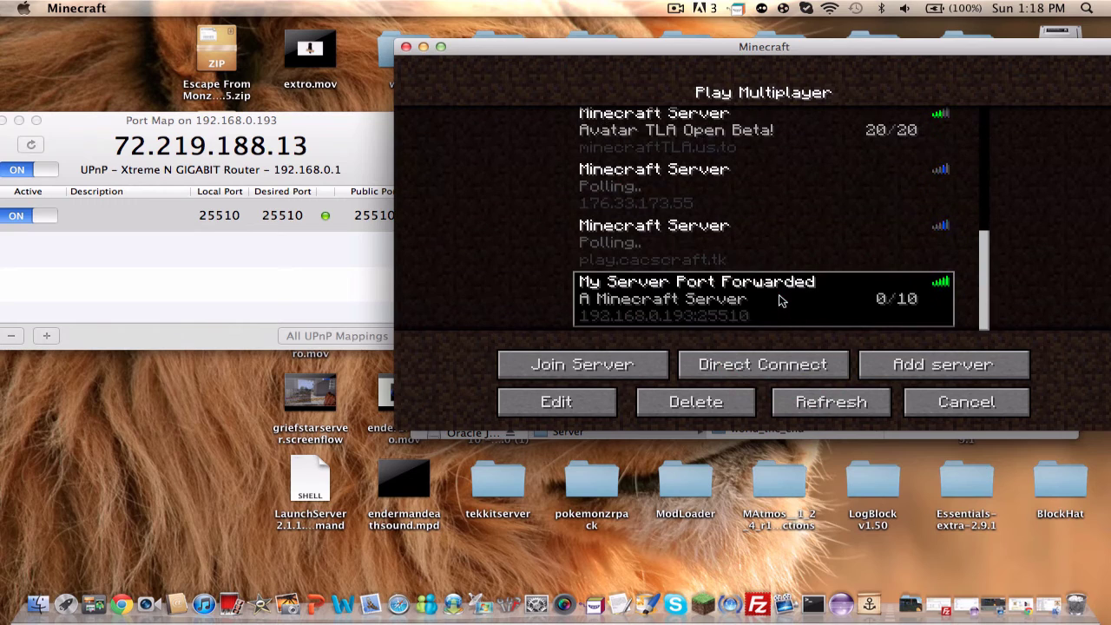
click(607, 363)
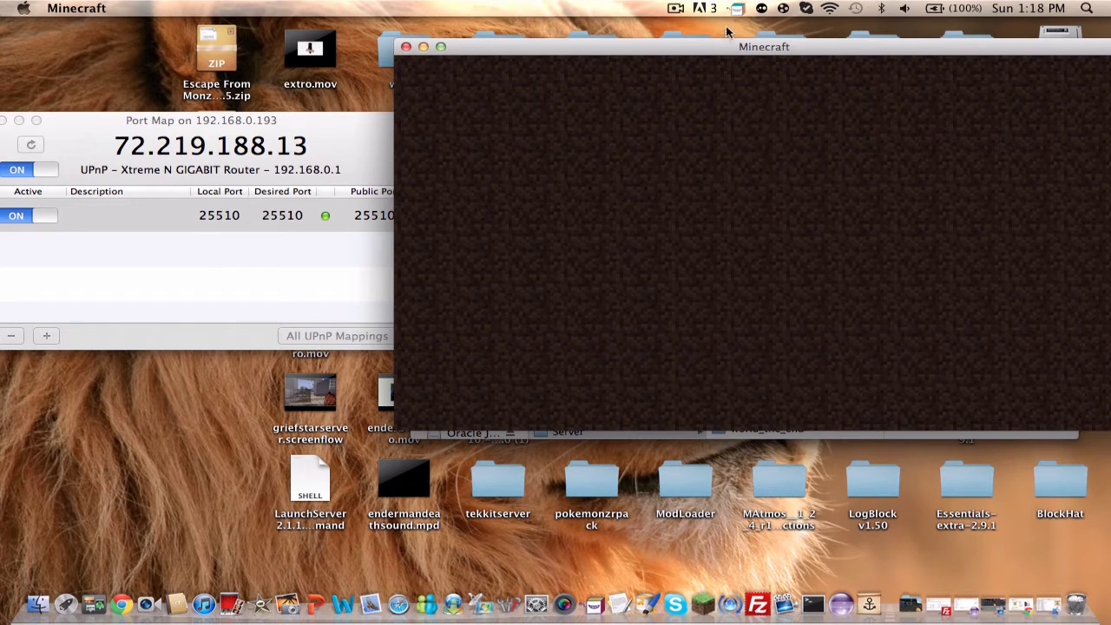
drag(721, 47, 639, 49)
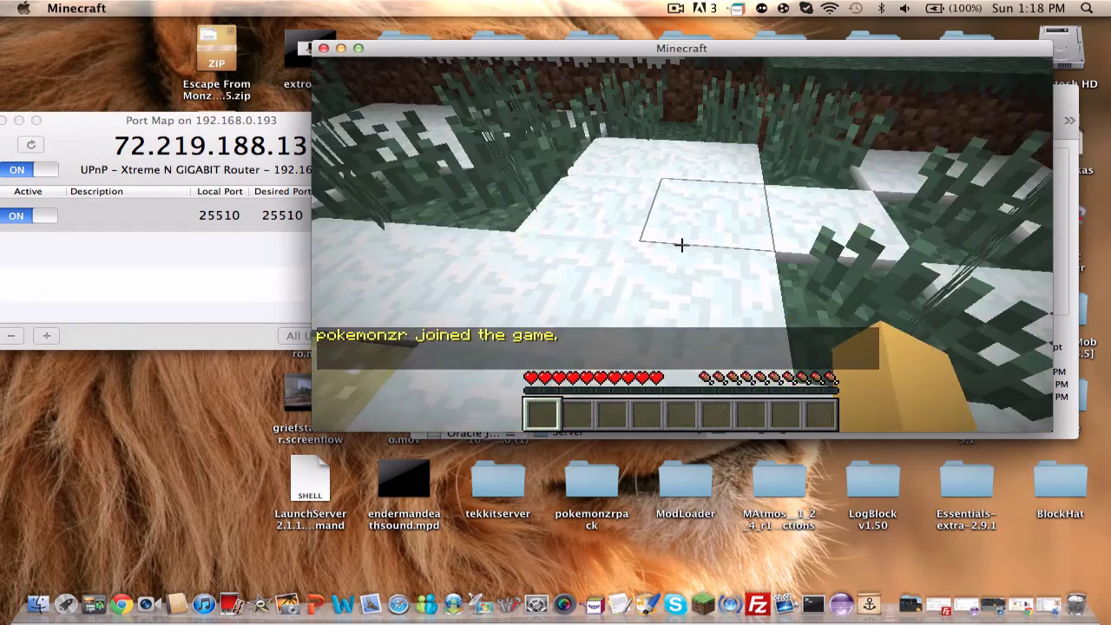
key(w)
key(space)
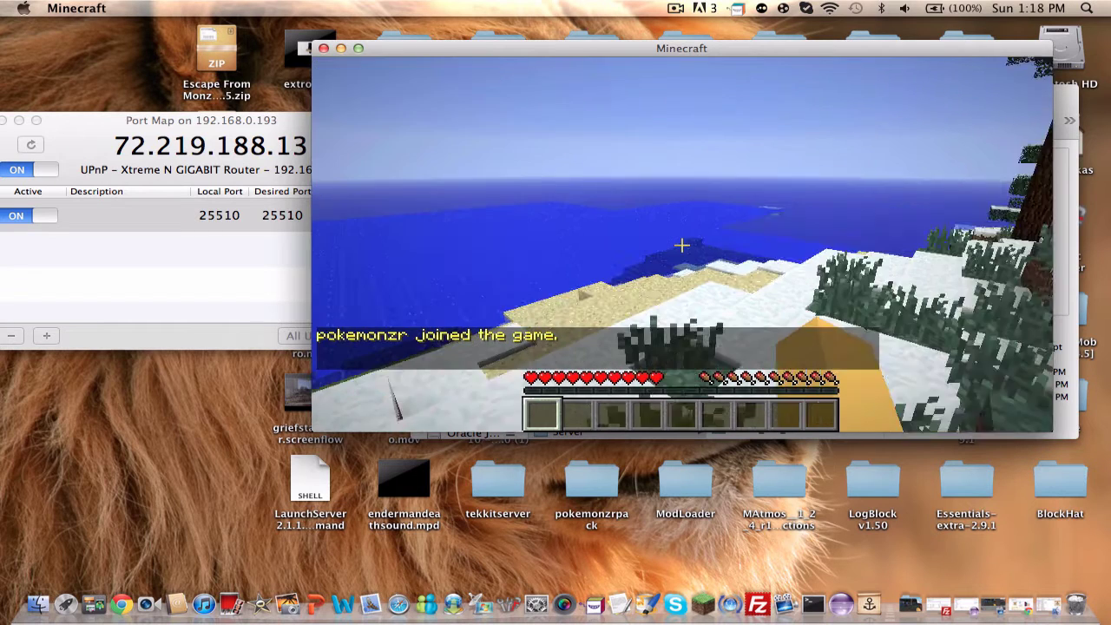
- Disconnect from the server and return to the multiplayer server list
key(Escape)
click(671, 328)
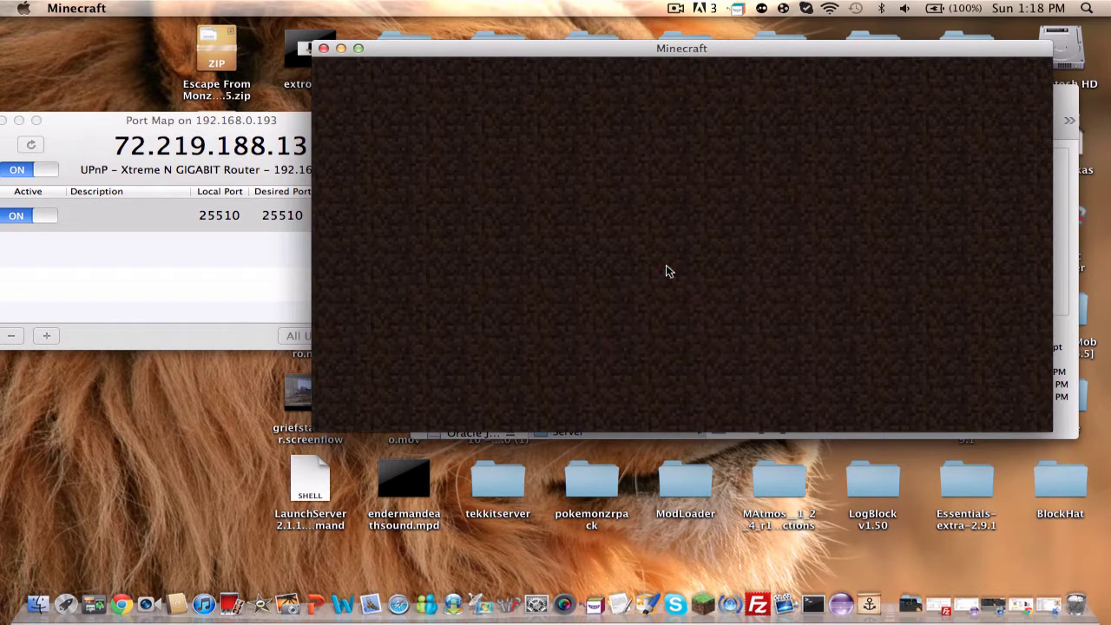
click(668, 279)
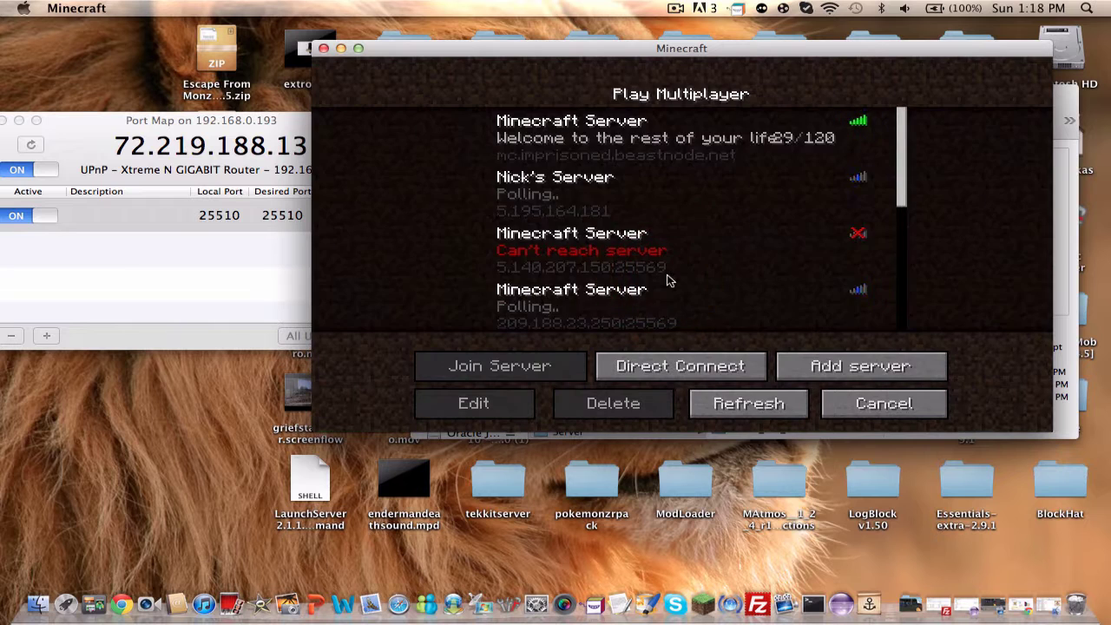
- Edit My Server Port Forwarded, clear its server address and enter 72.219 as the start of the external IP
scroll(665, 280, down, 5)
click(540, 305)
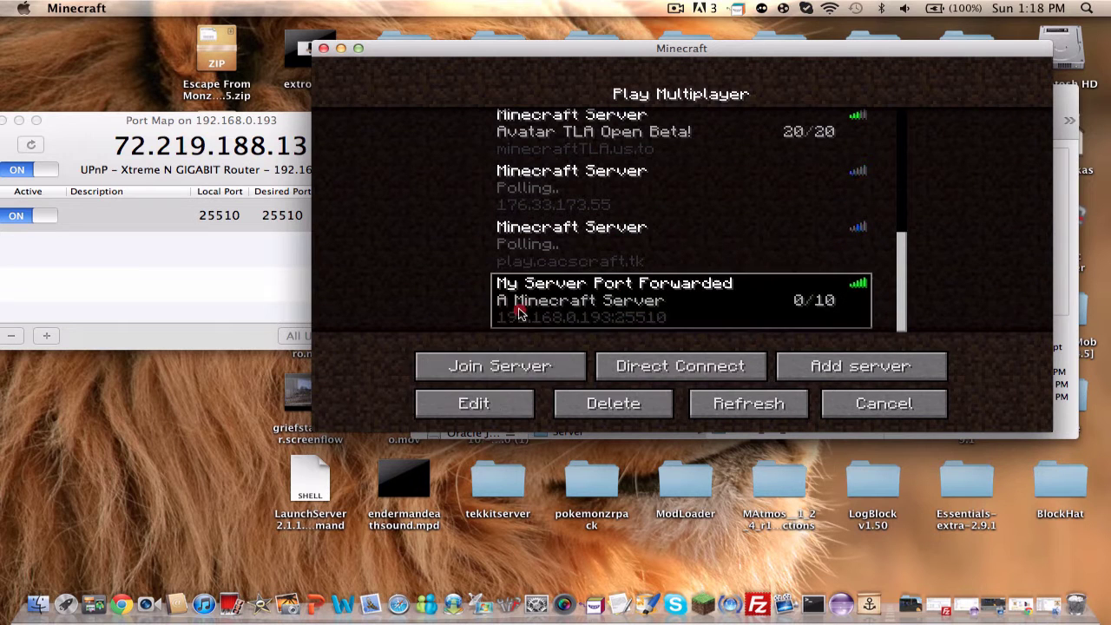
click(486, 408)
click(712, 253)
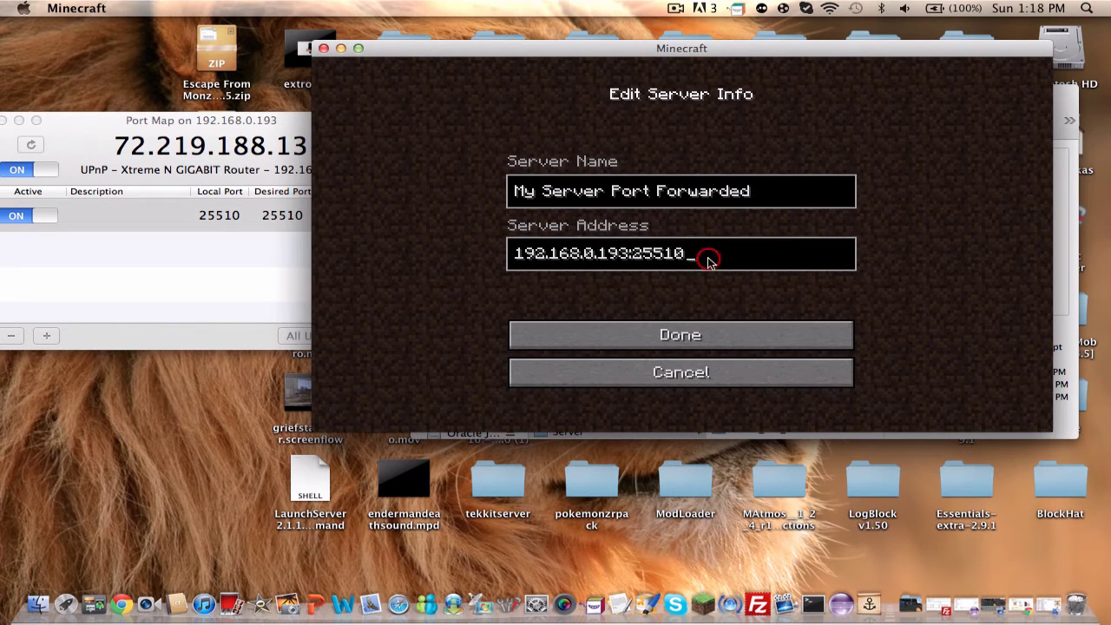
key(BackSpace)
key(BackSpace)
key(BackSpace)
key(BackSpace)
key(BackSpace)
key(BackSpace)
key(BackSpace)
key(BackSpace)
key(BackSpace)
key(BackSpace)
key(BackSpace)
key(BackSpace)
key(BackSpace)
key(BackSpace)
key(BackSpace)
key(BackSpace)
key(BackSpace)
key(BackSpace)
key(BackSpace)
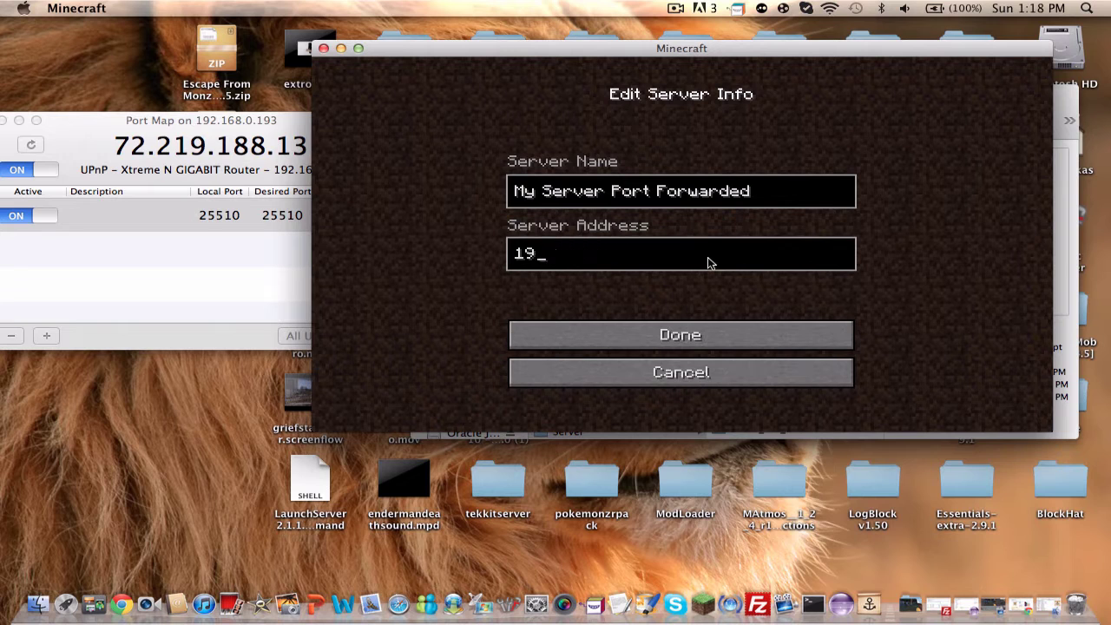
text(72.219)
click(152, 149)
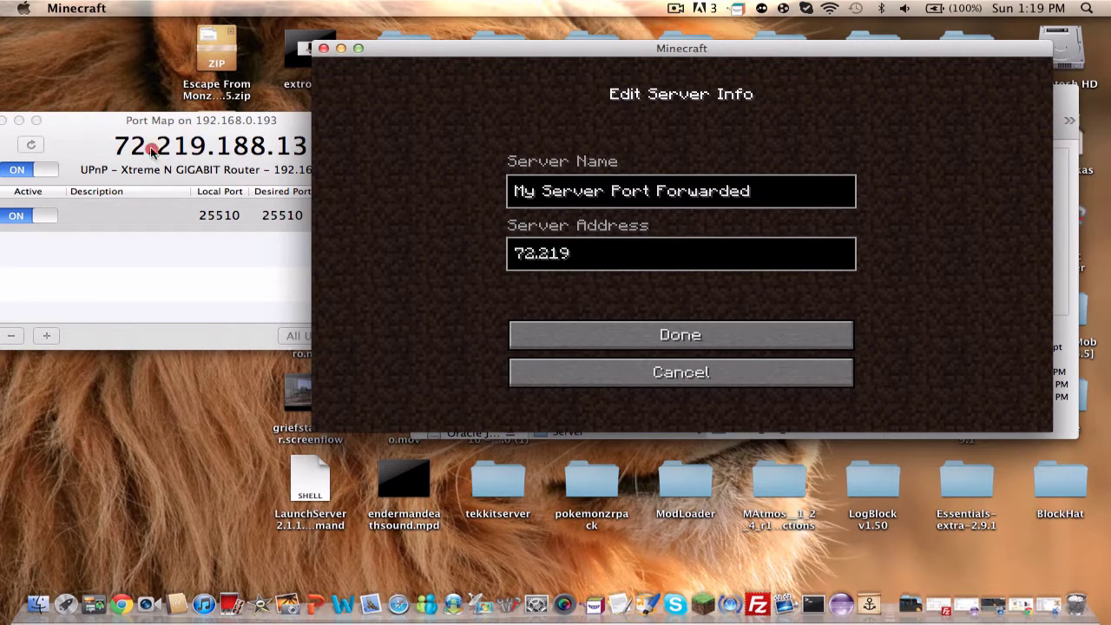
drag(115, 146, 389, 140)
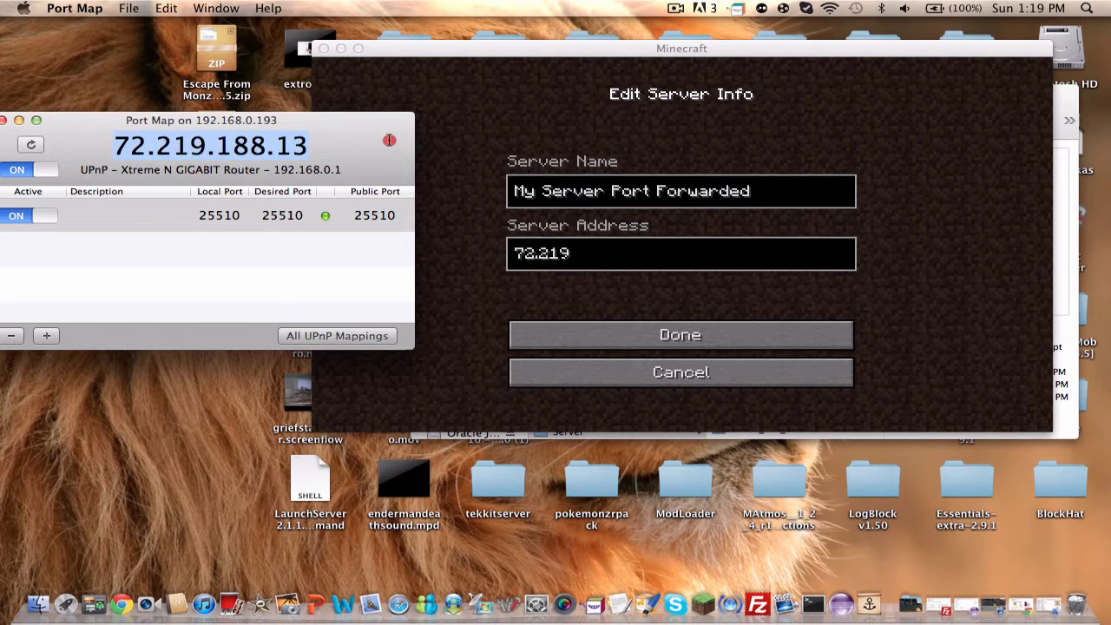
click(611, 253)
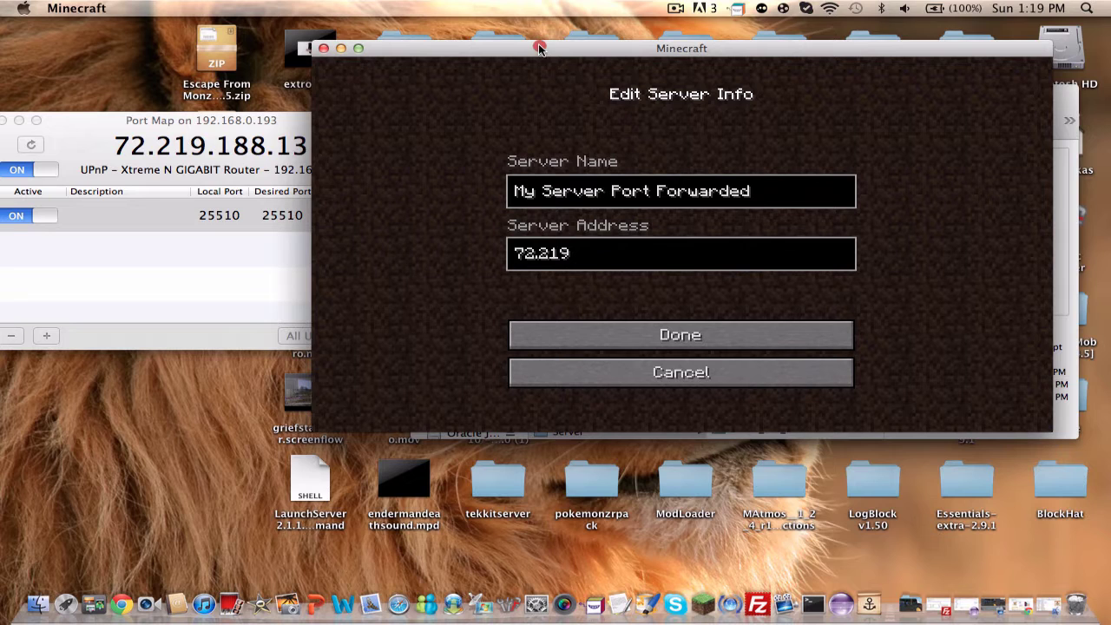
drag(538, 47, 583, 37)
click(630, 246)
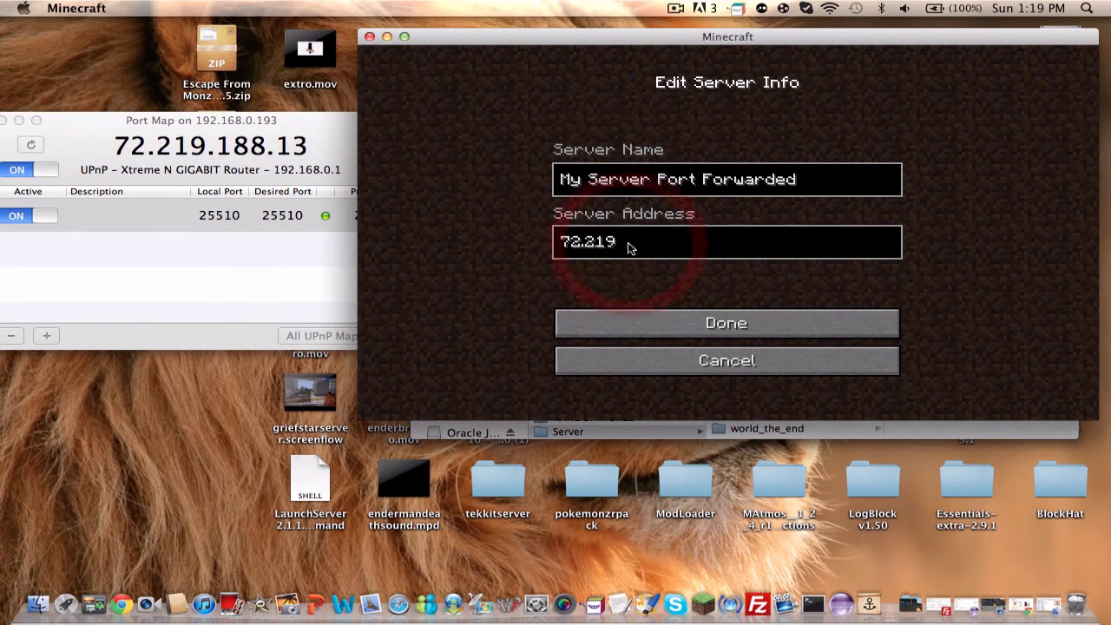
text(.)
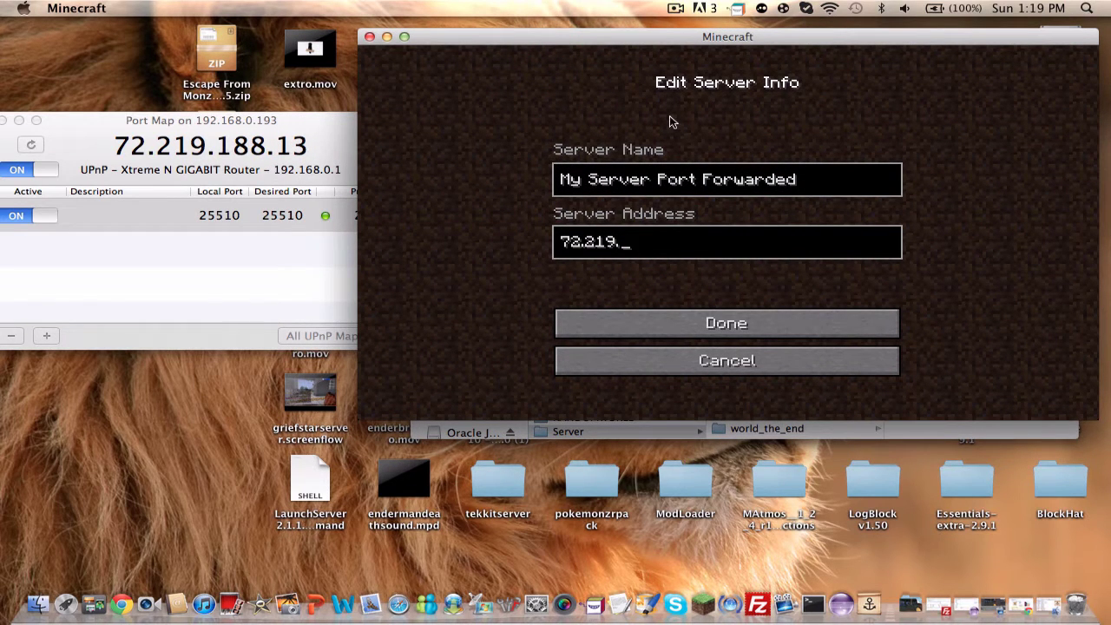
text(188.13:2510)
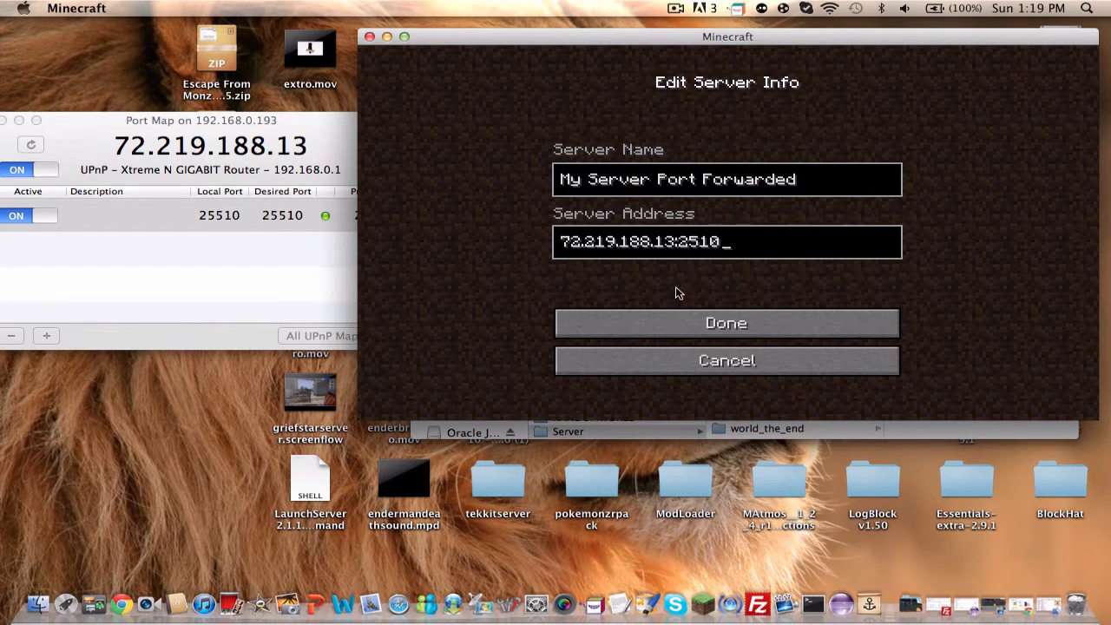
click(670, 313)
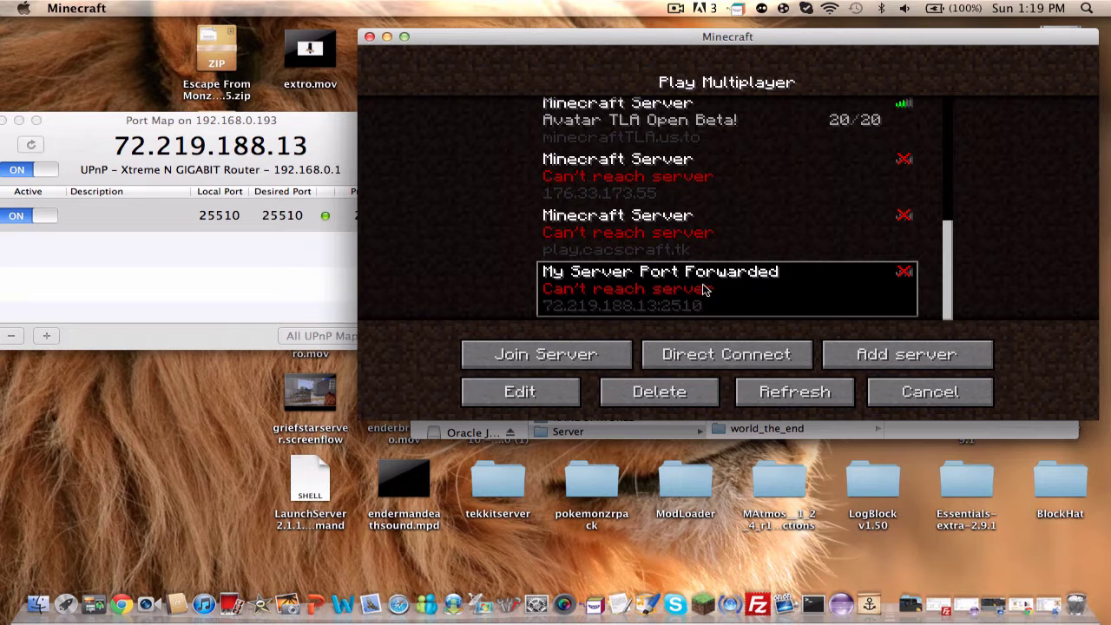
- Correct the port in the My Server Port Forwarded address to 25510 and save the entry
click(536, 407)
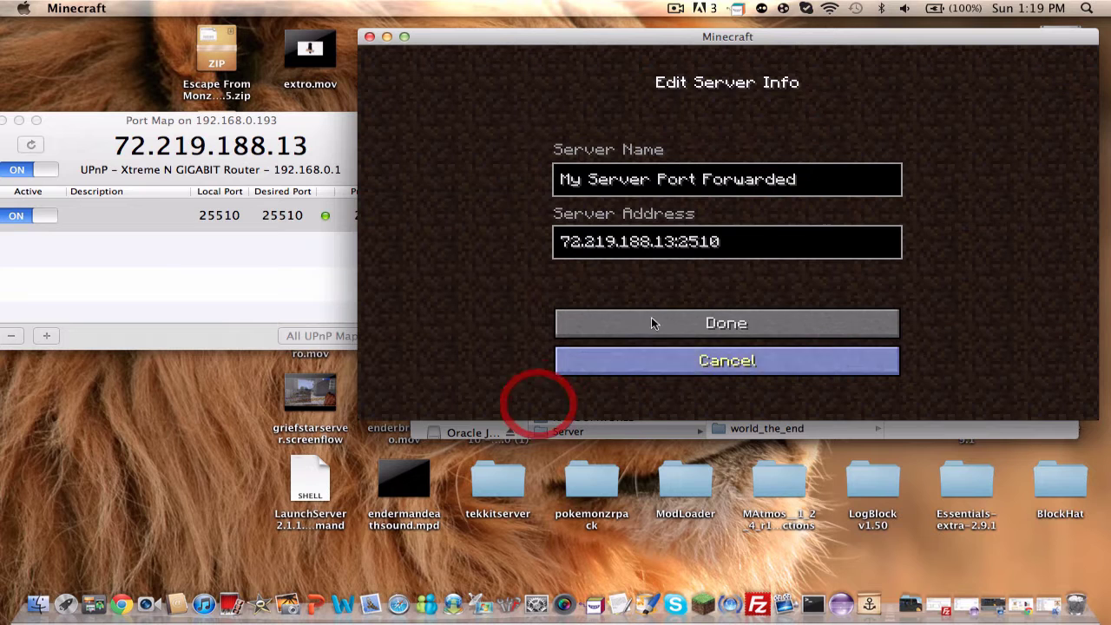
click(743, 251)
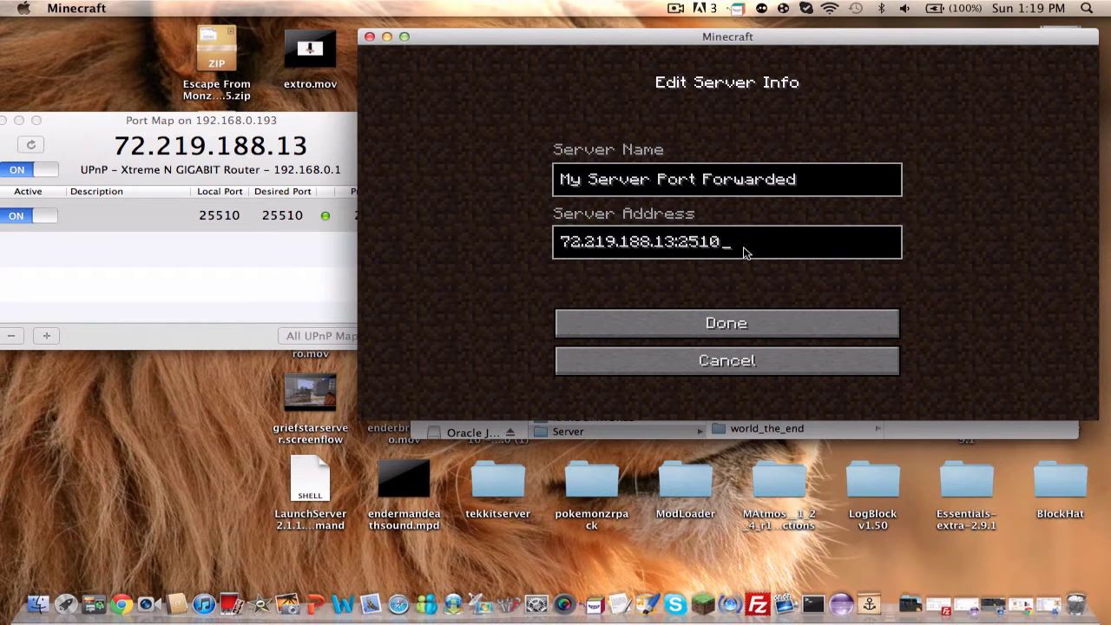
text(5)
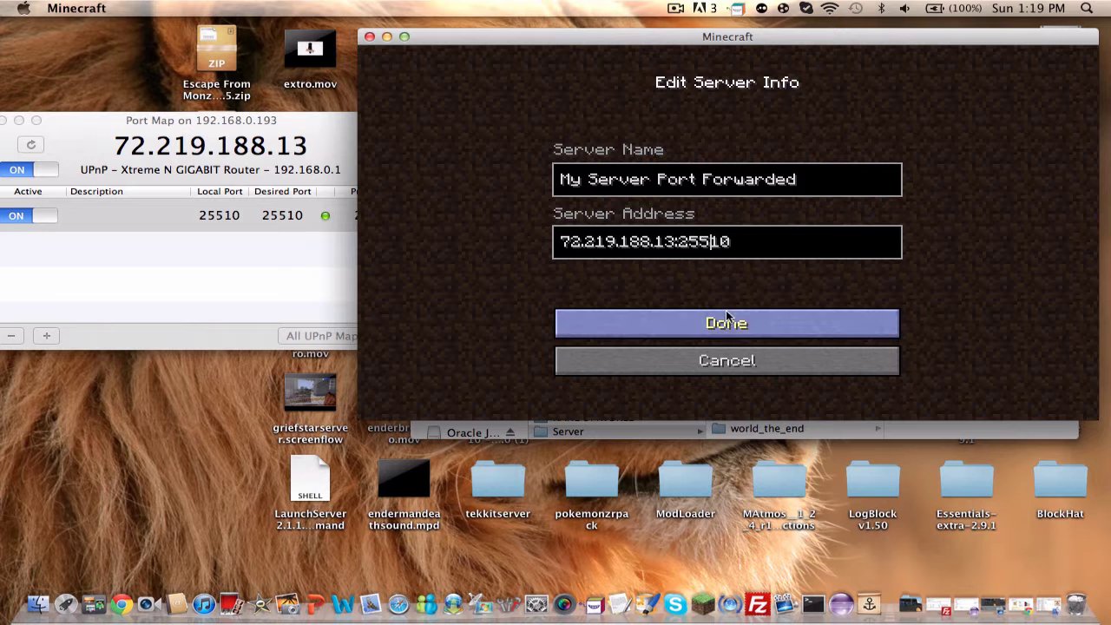
click(721, 323)
- Join My Server Port Forwarded through the external address and walk forward in the world
click(533, 356)
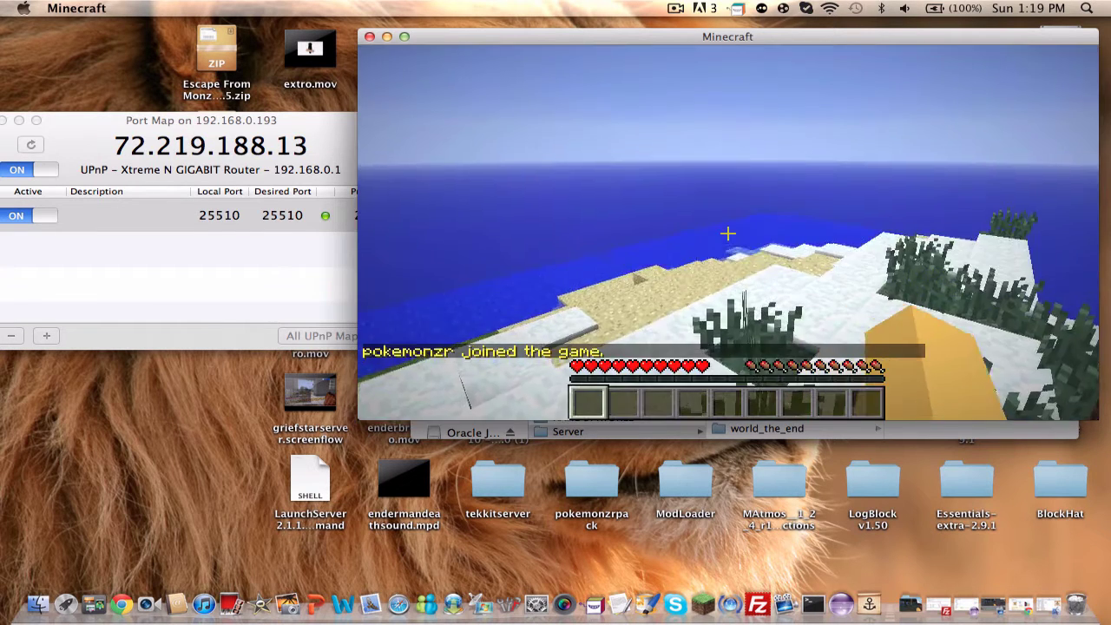
key(w)
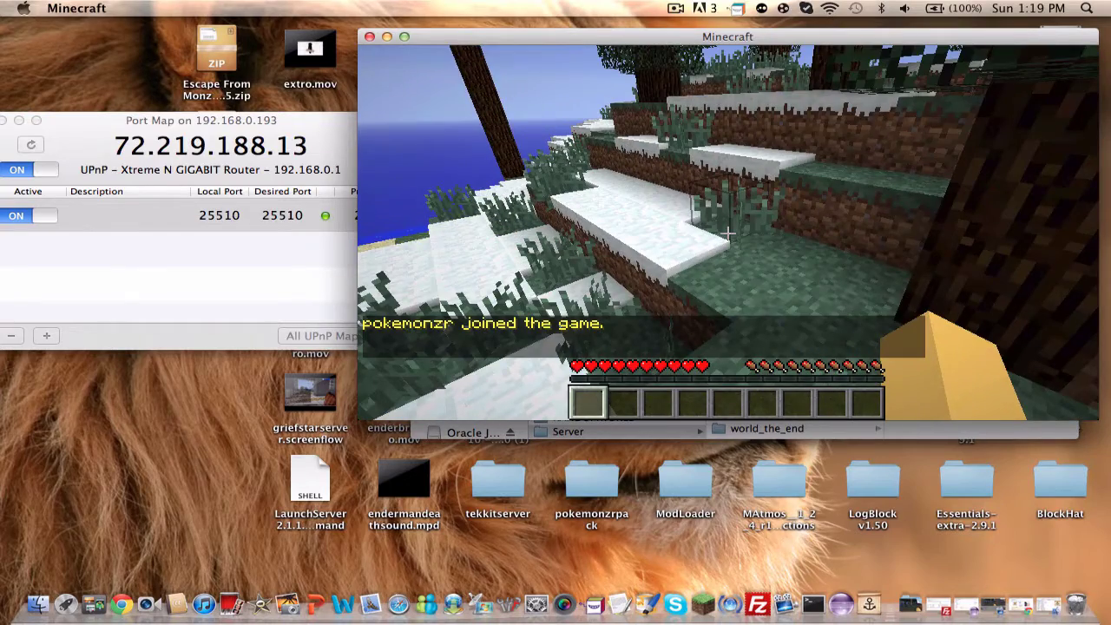
key(w)
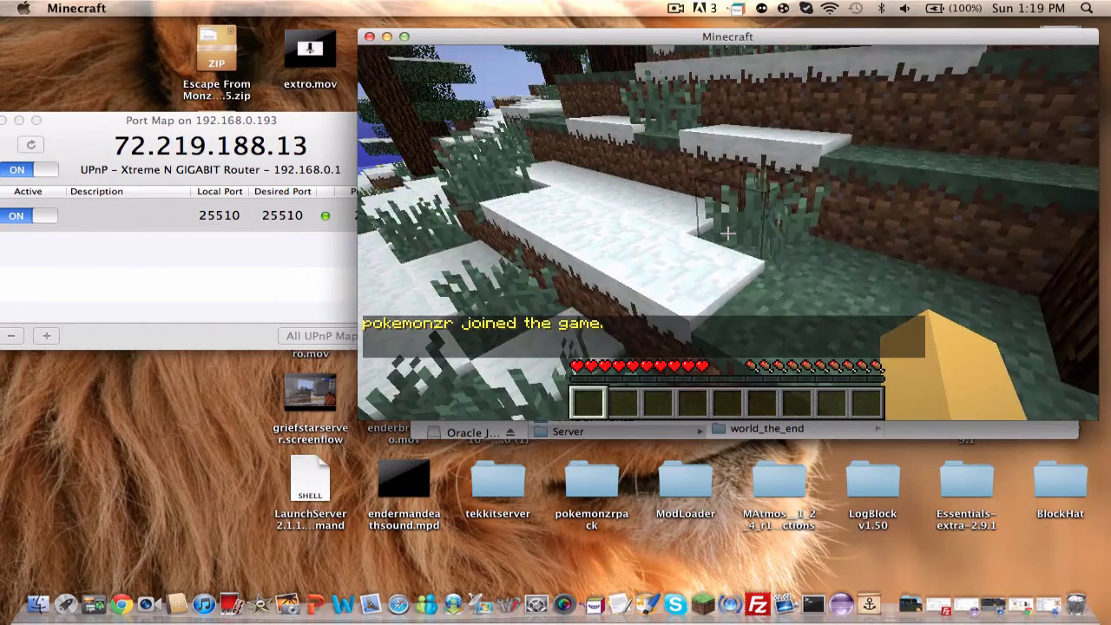
key(w)
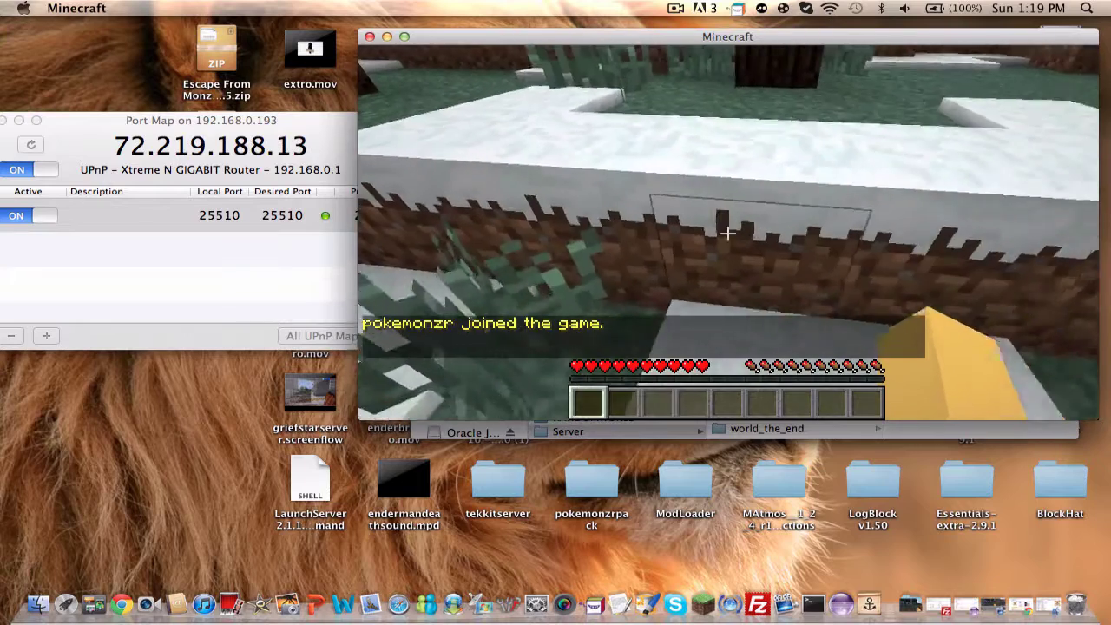
- Pause the game and point out the router's IP and the Mac's local IP in Port Map
key(Escape)
click(280, 192)
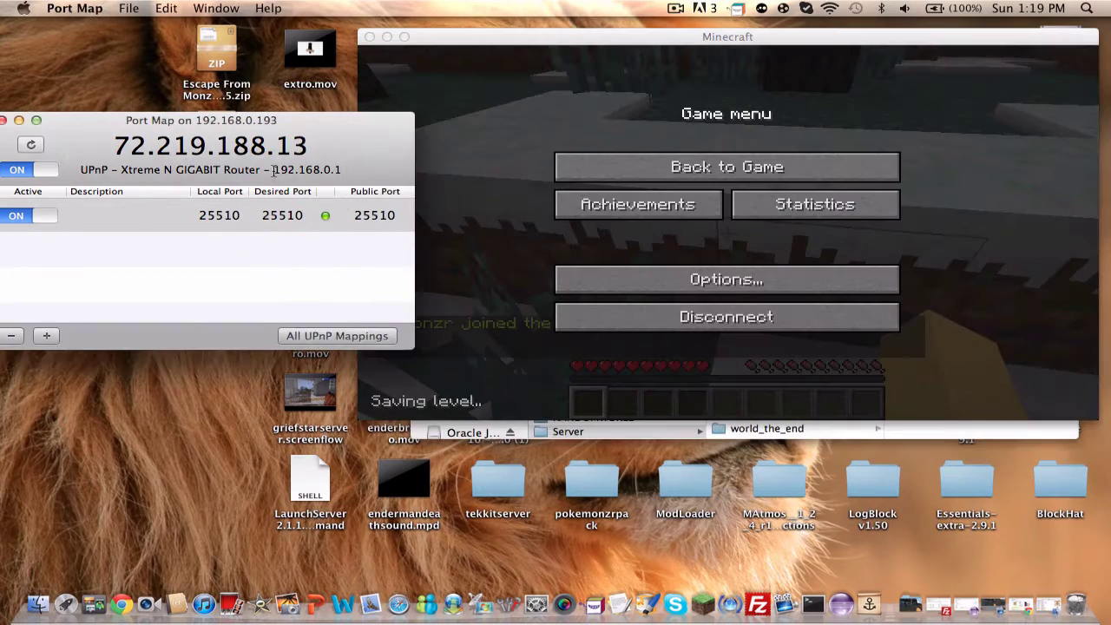
drag(274, 170, 346, 170)
drag(277, 119, 278, 120)
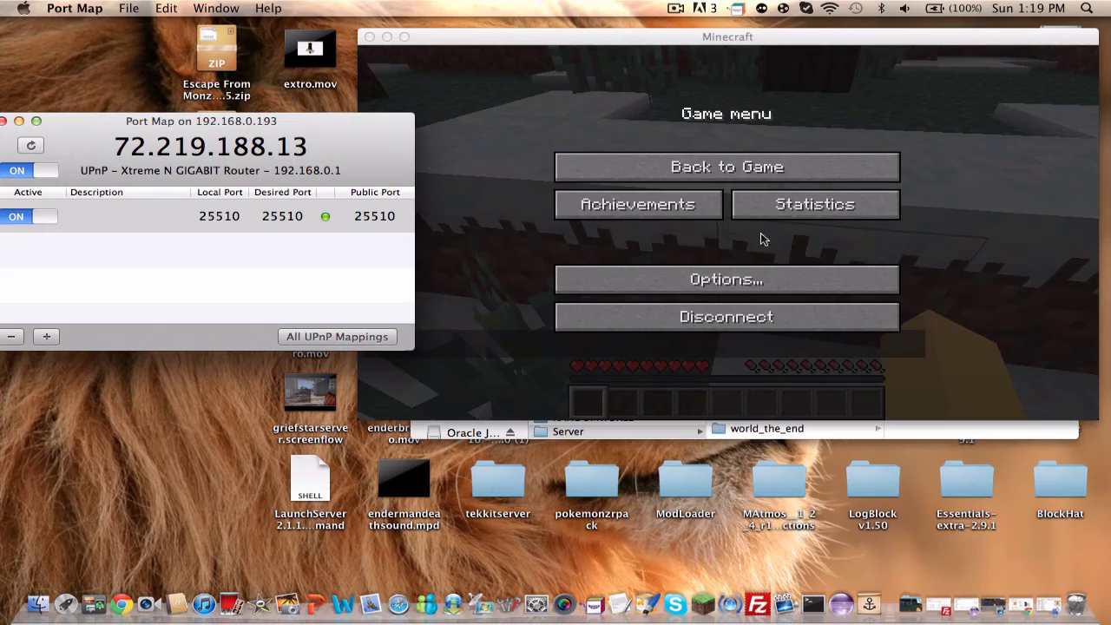
- Return to Minecraft, resume the game and move around the snowy terrain
click(533, 187)
click(623, 164)
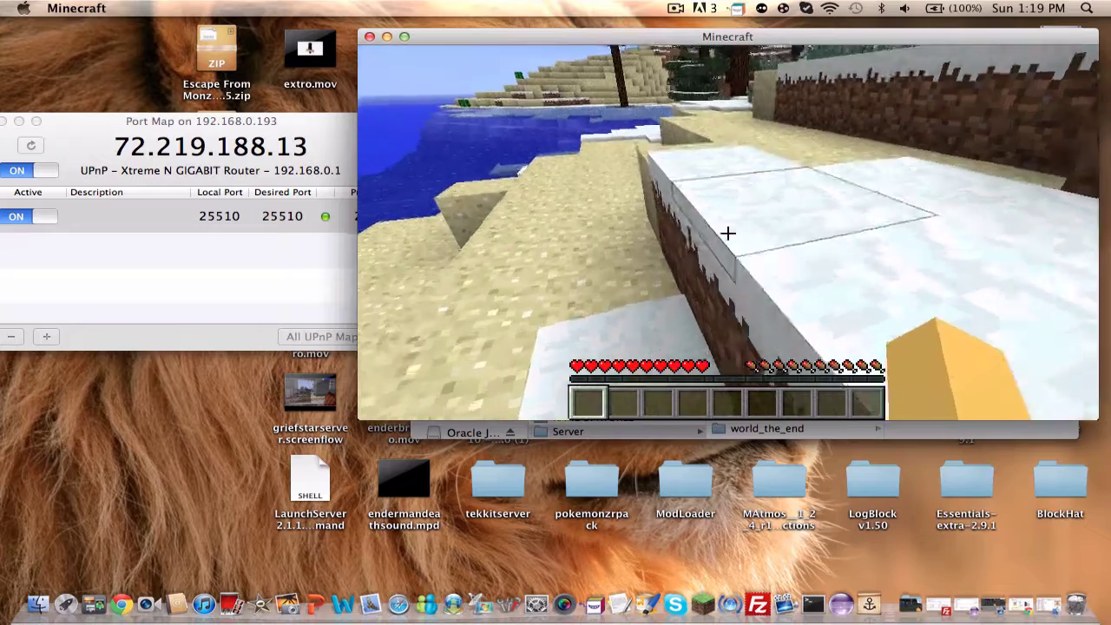
key(w)
key(space)
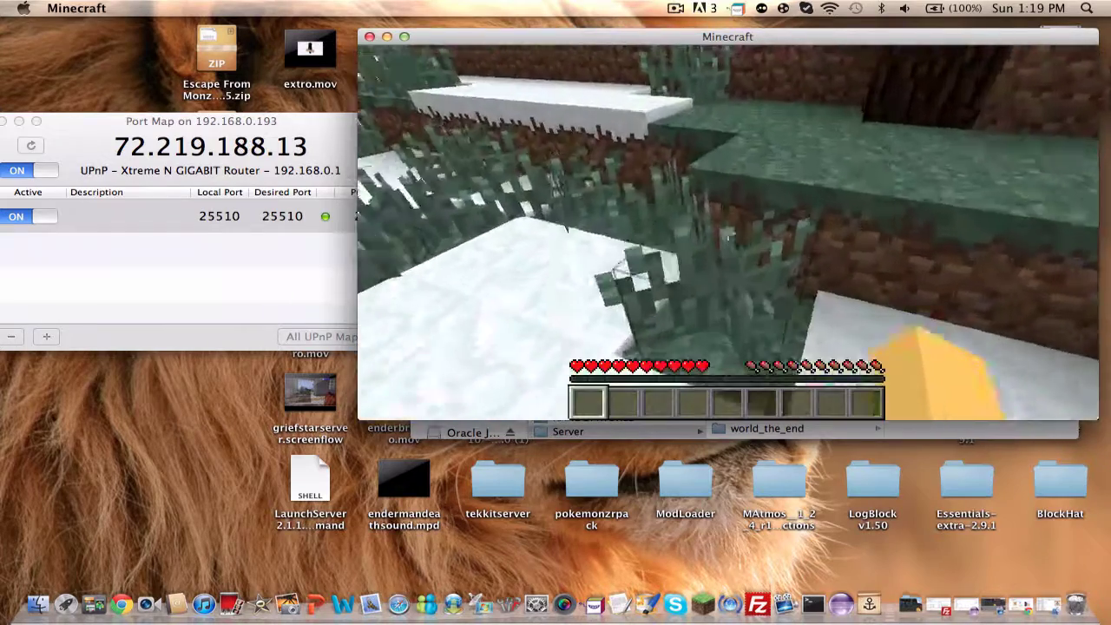